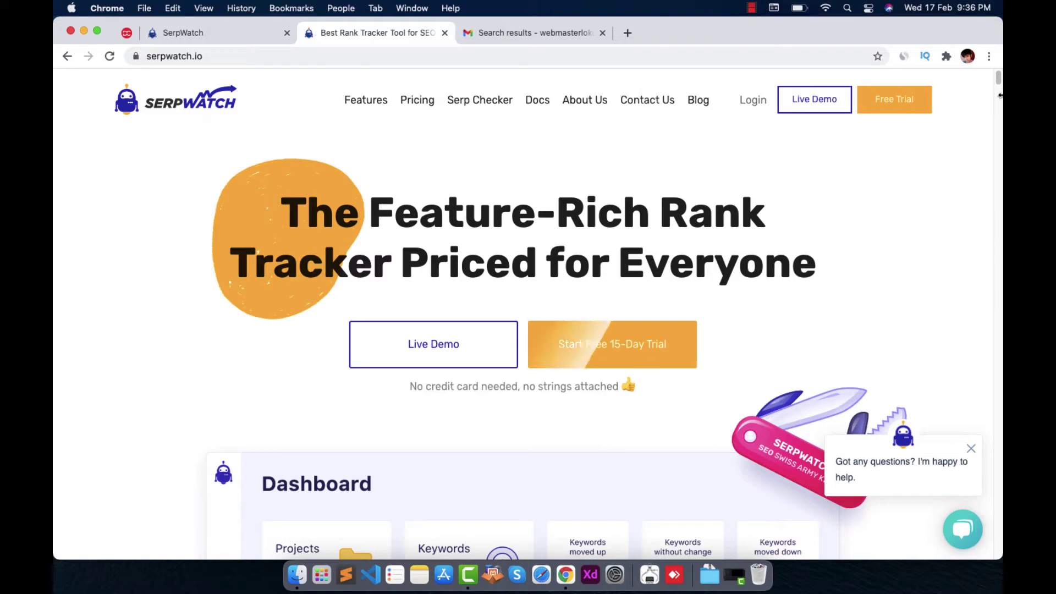
Scroll through the serpwatch.io marketing homepage
left_click_drag(1000, 84, 1000, 274)
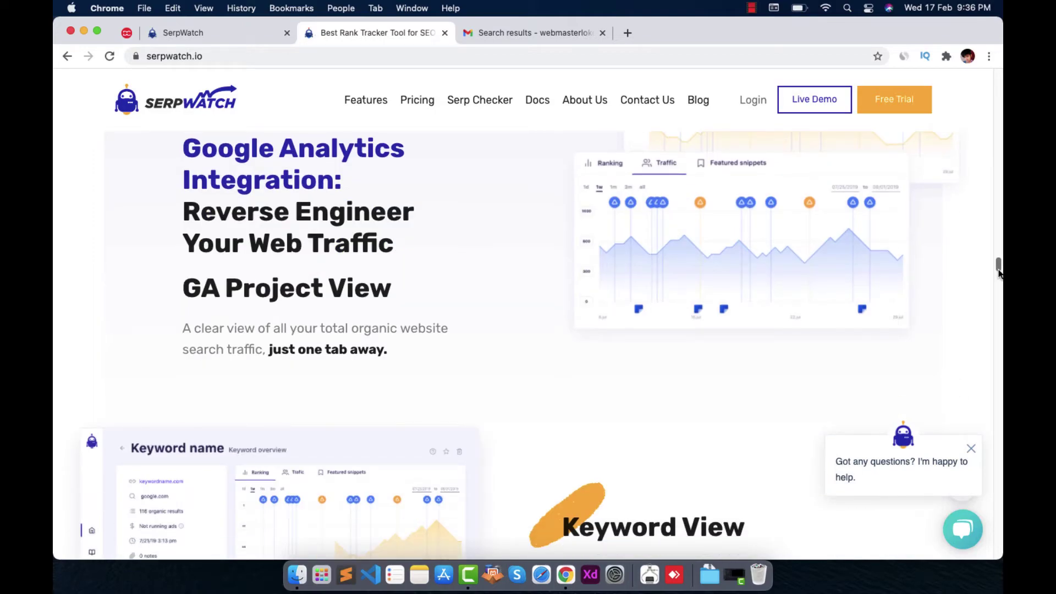
left_click_drag(1000, 273, 842, 77)
Return to the app Dashboard, start a new project and keep google.com as search engine
left_click(246, 31)
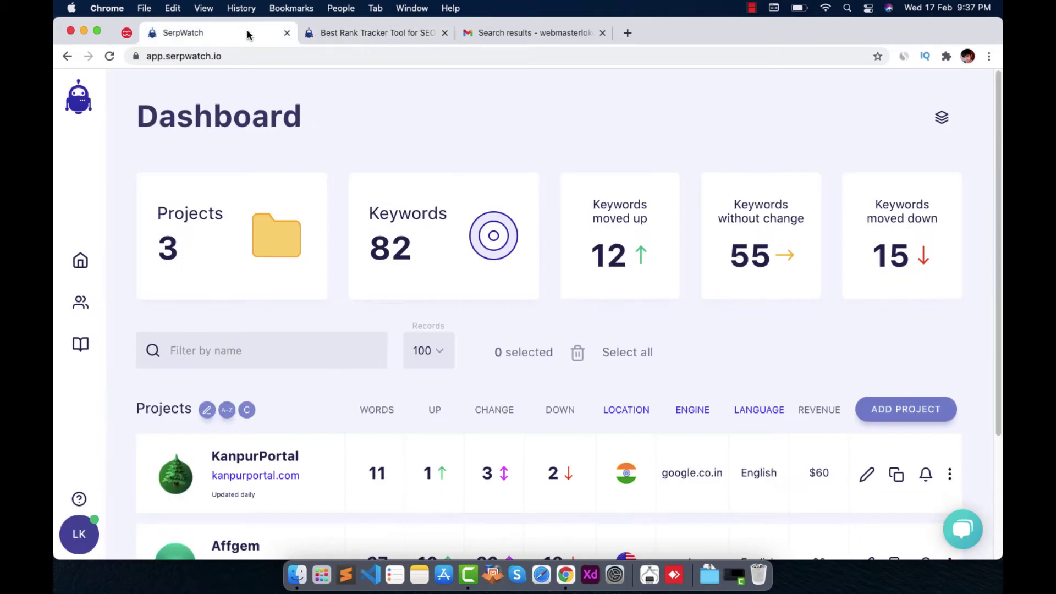
left_click(897, 421)
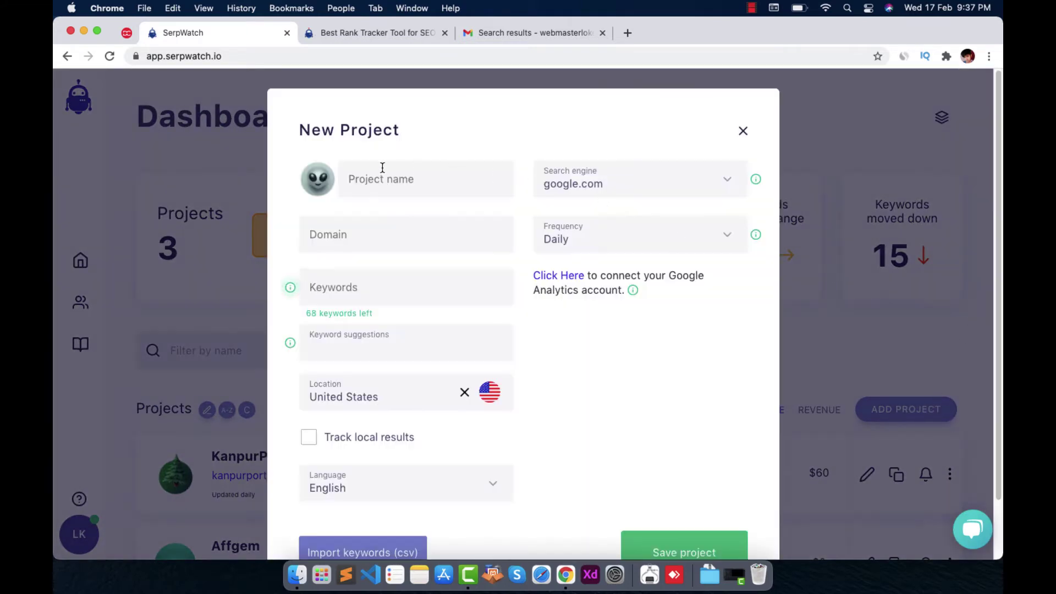
left_click(381, 172)
left_click(642, 184)
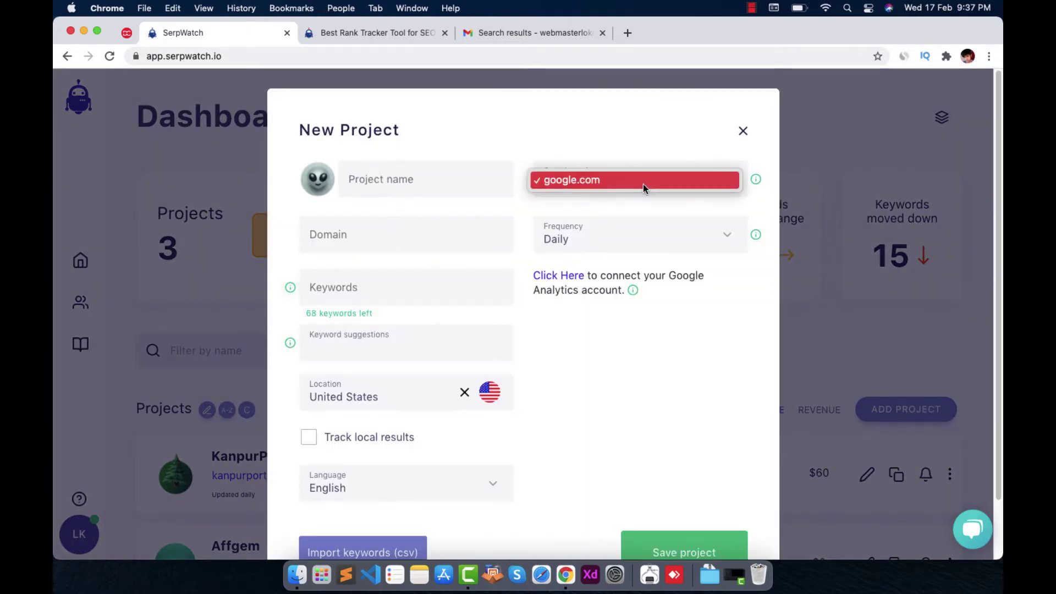
left_click(602, 204)
Leave the New Project rank-check frequency at Daily
left_click(422, 238)
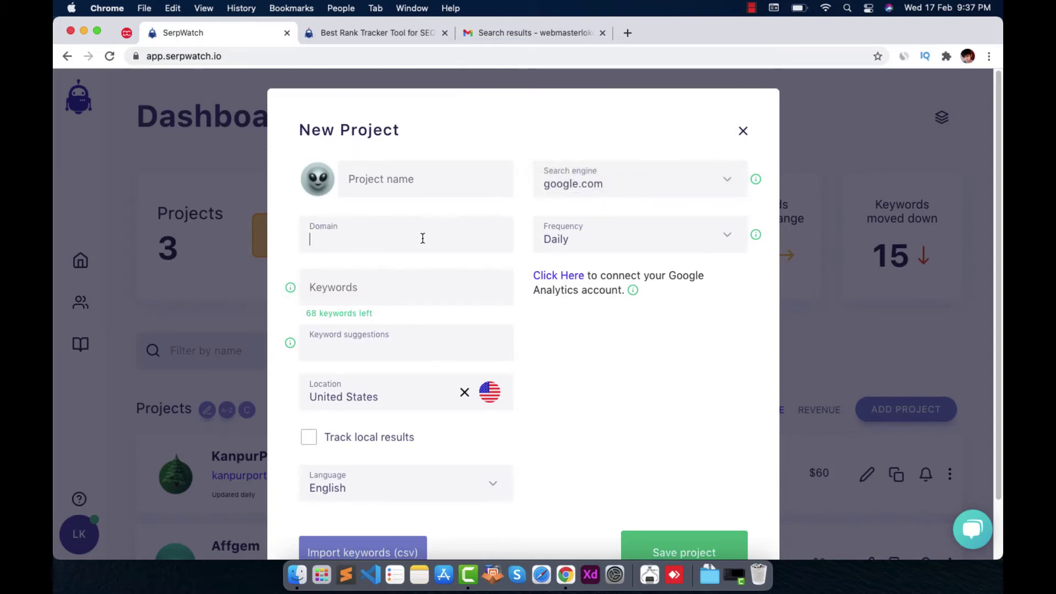
left_click(581, 242)
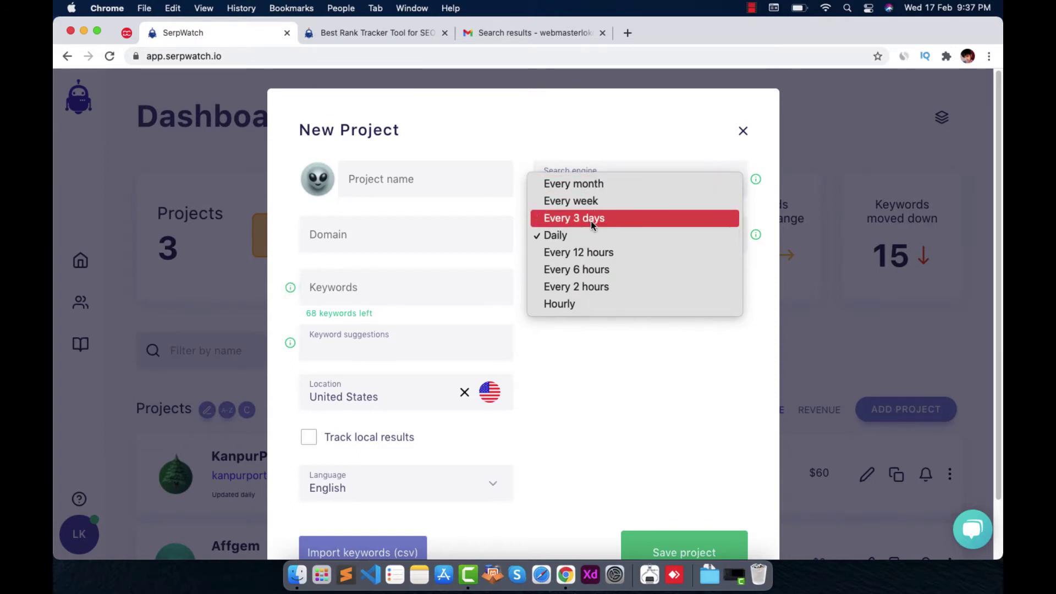
left_click(639, 361)
left_click(576, 246)
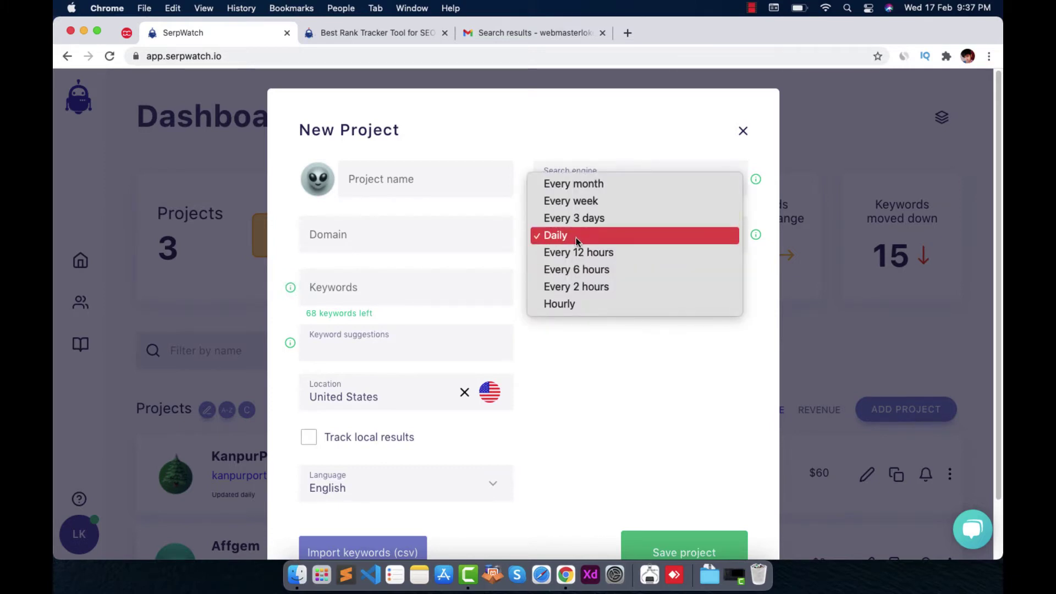
left_click(577, 239)
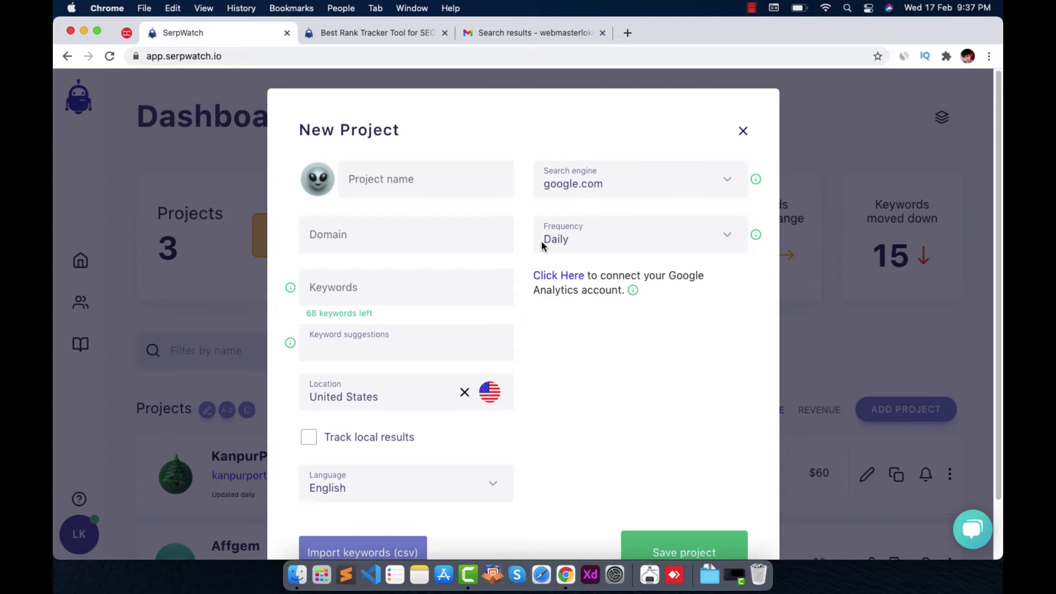
left_click(322, 290)
Clear United States from the New Project Location field
scroll(369, 300, "down", 1)
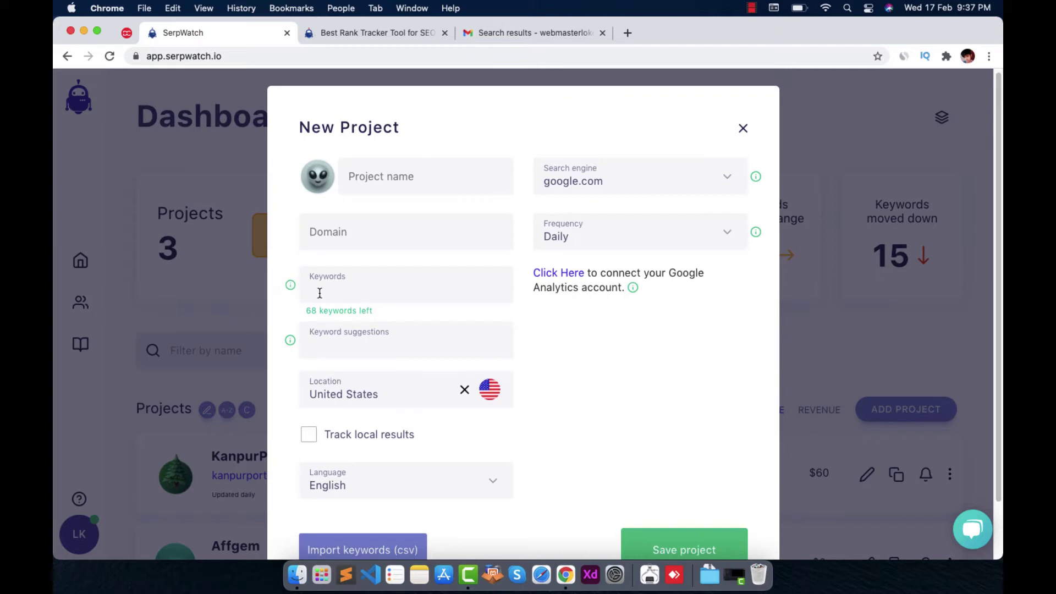
left_click(368, 295)
left_click(310, 352)
left_click(464, 391)
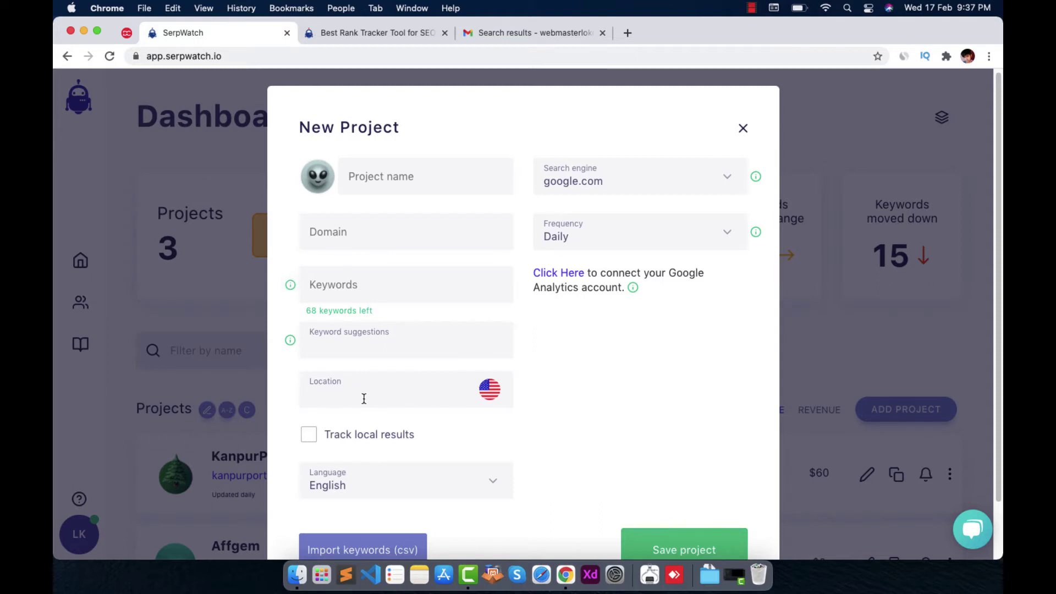
type("in==")
key("BackSpace")
key("BackSpace")
key("BackSpace")
key("BackSpace")
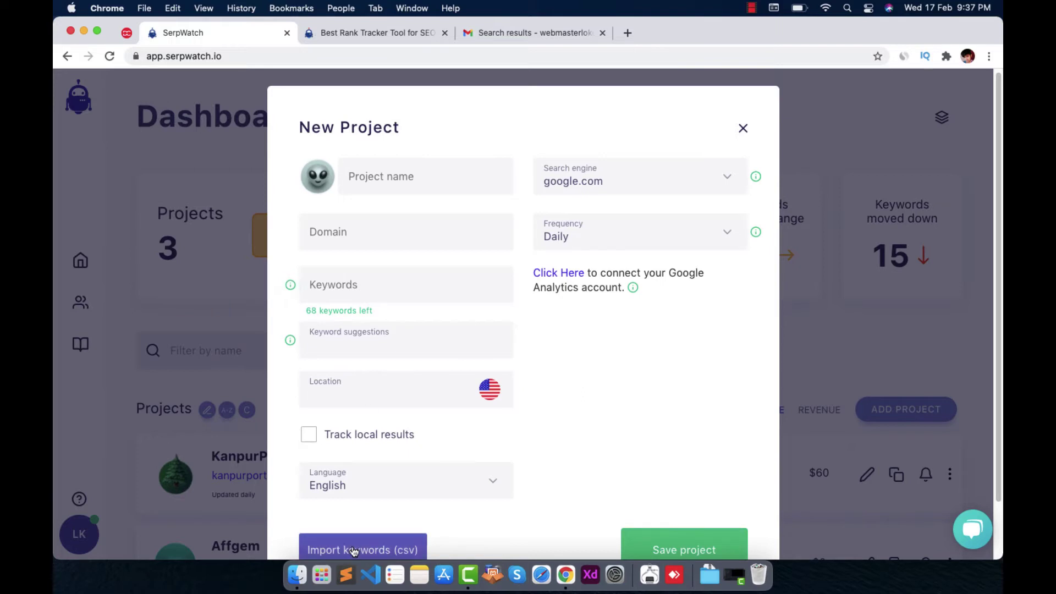
Enable local-results tracking, clear its City/Zip/State value, then switch it back off
left_click(313, 443)
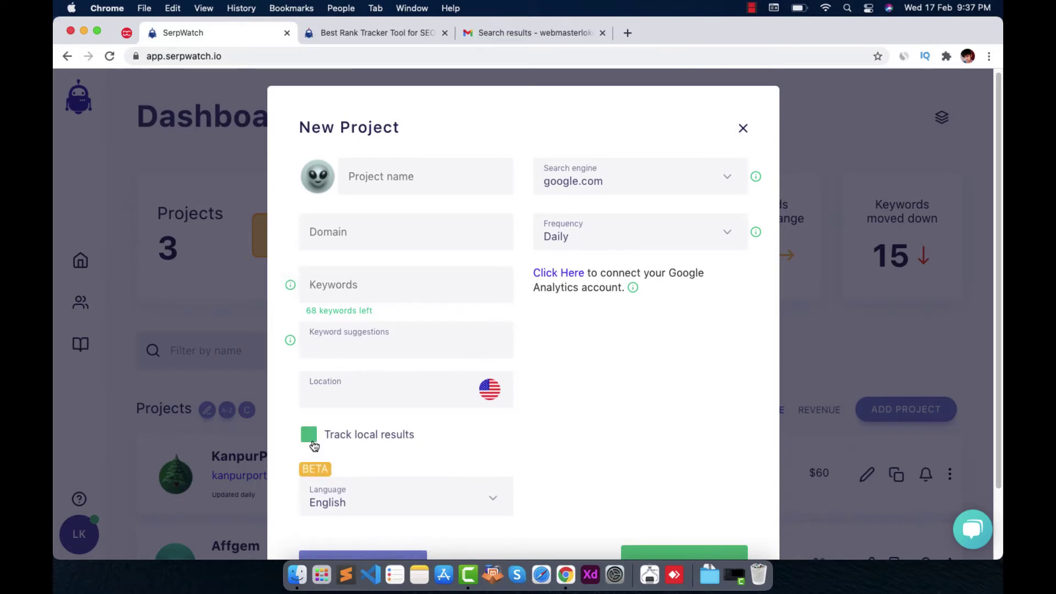
scroll(342, 434, "down", 3)
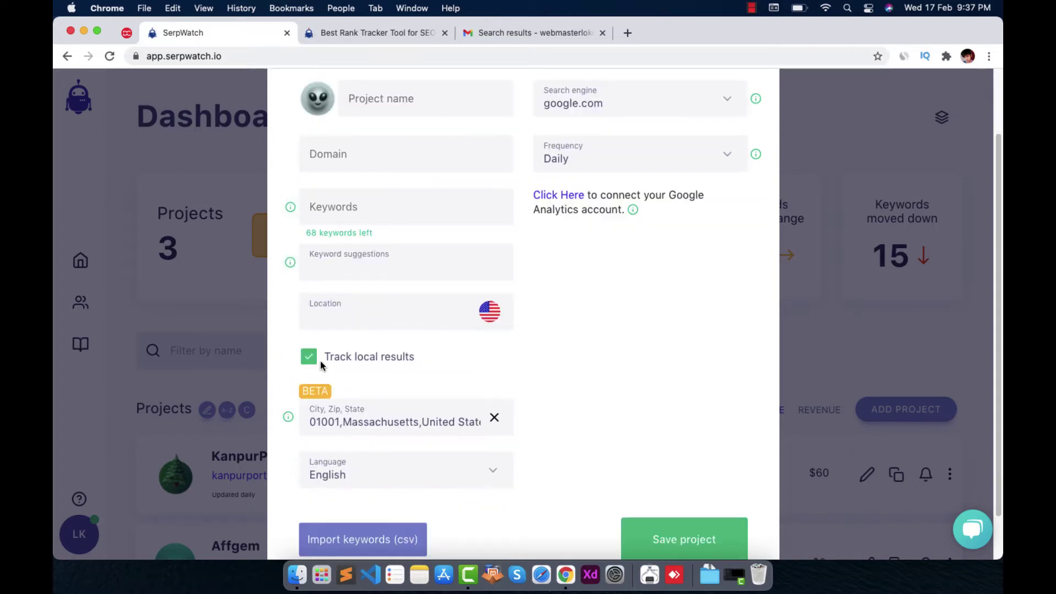
mouse_move(326, 405)
double_click(495, 420)
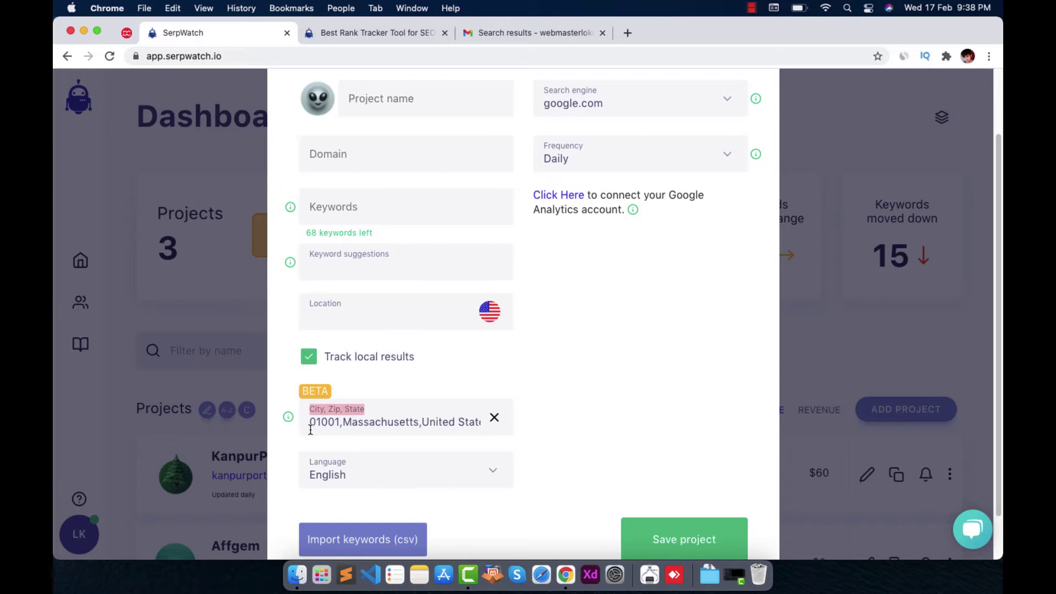
left_click(489, 426)
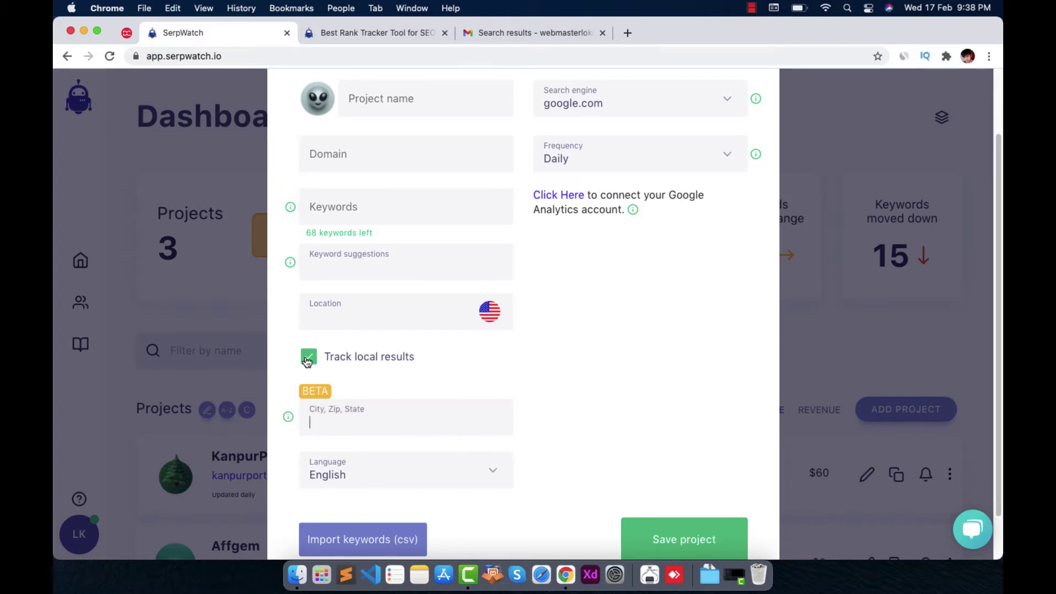
mouse_move(315, 392)
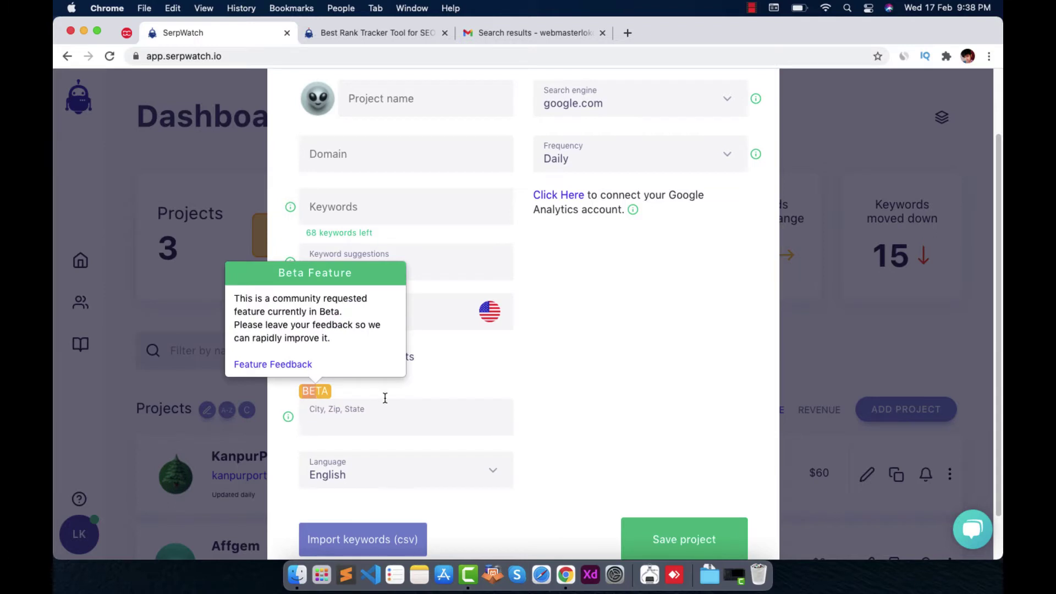
left_click(309, 357)
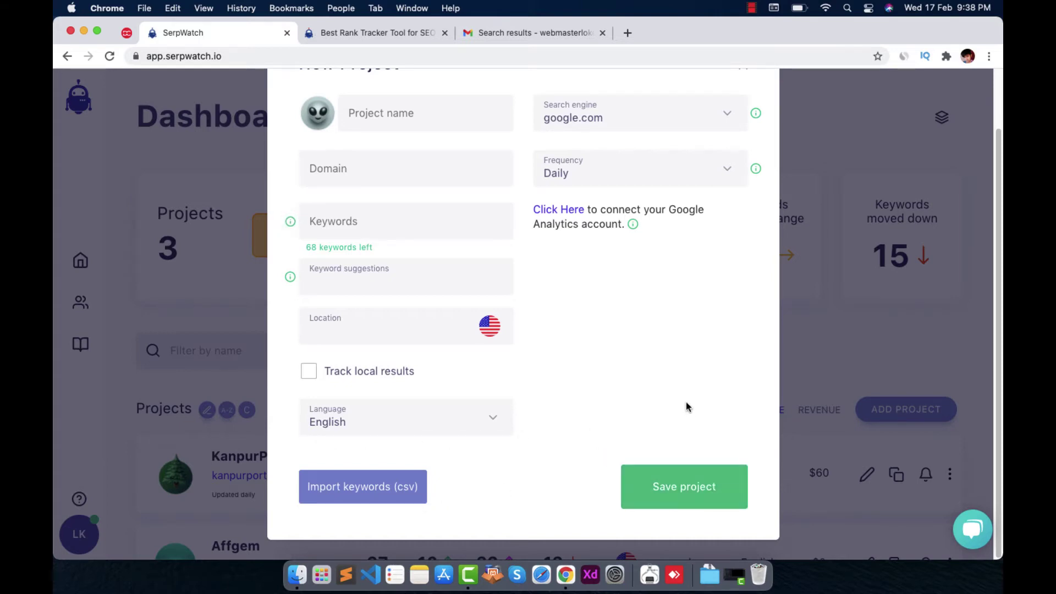
Enter the keywords 'keyword1, keyword,' in the Keywords field
scroll(685, 403, "up", 1)
left_click(358, 232)
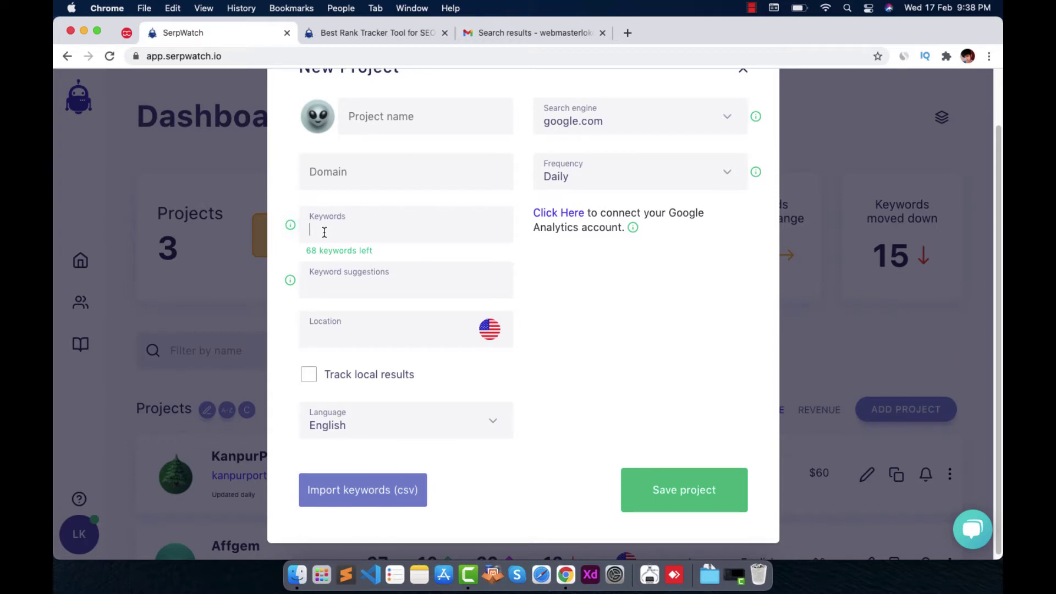
type("keywrod")
key("BackSpace")
key("BackSpace")
type("ord1, keyword,")
Open and dismiss the CSV keyword import, then close the New Project form unsaved
left_click(394, 502)
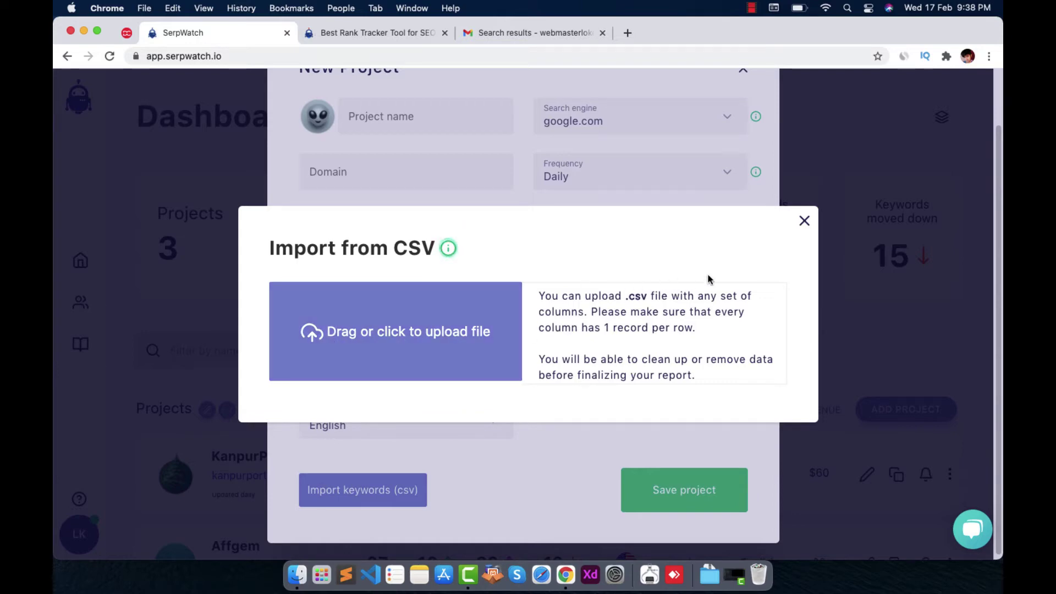
left_click(802, 223)
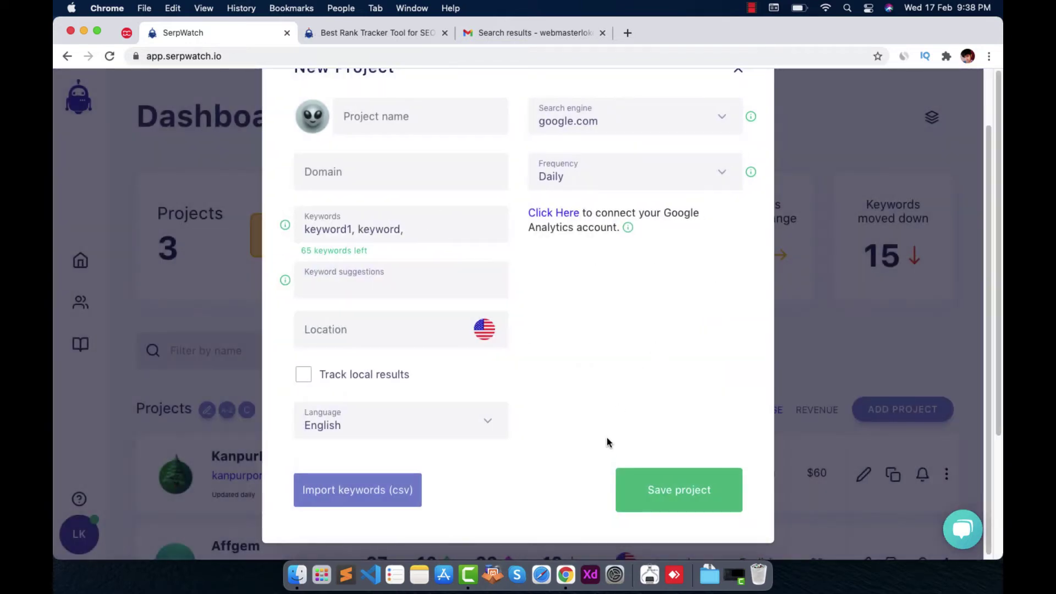
scroll(731, 205, "up", 2)
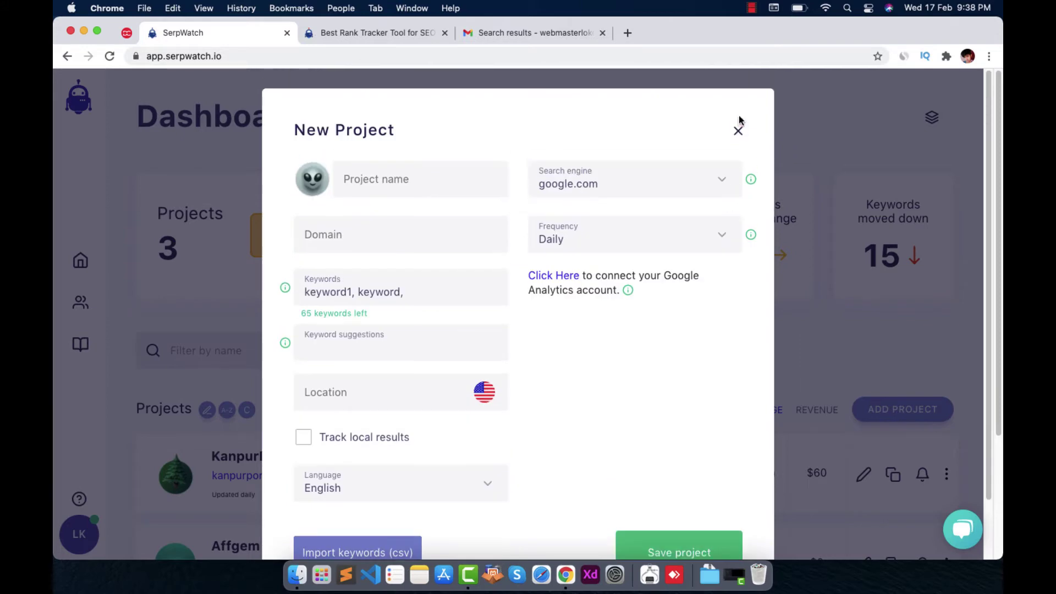
left_click(738, 134)
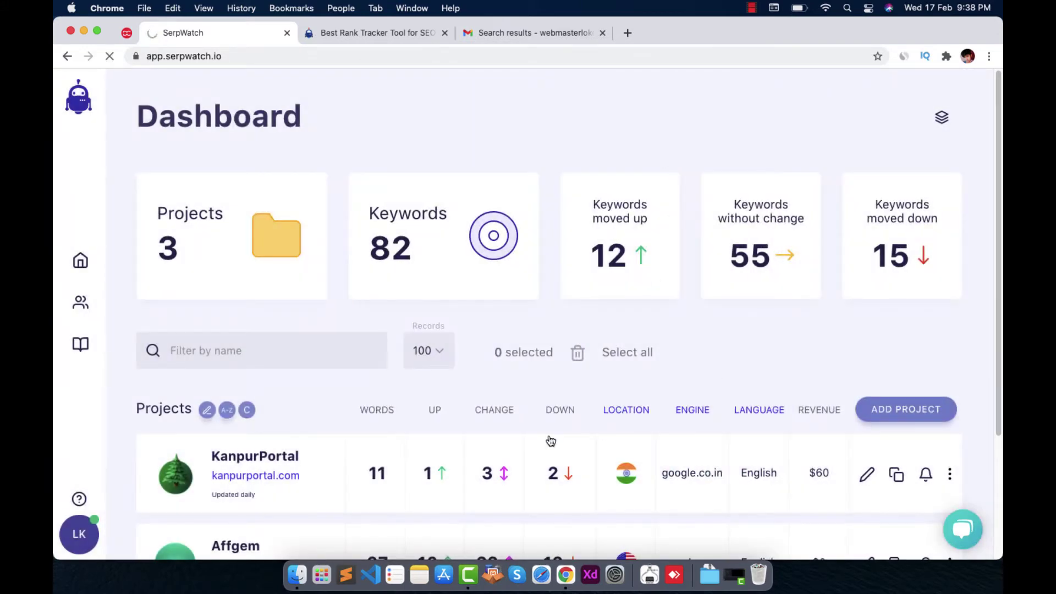
Open KanpurPortal and review its stats: average position 18, 11 keywords, $60 monthly value
left_click(285, 455)
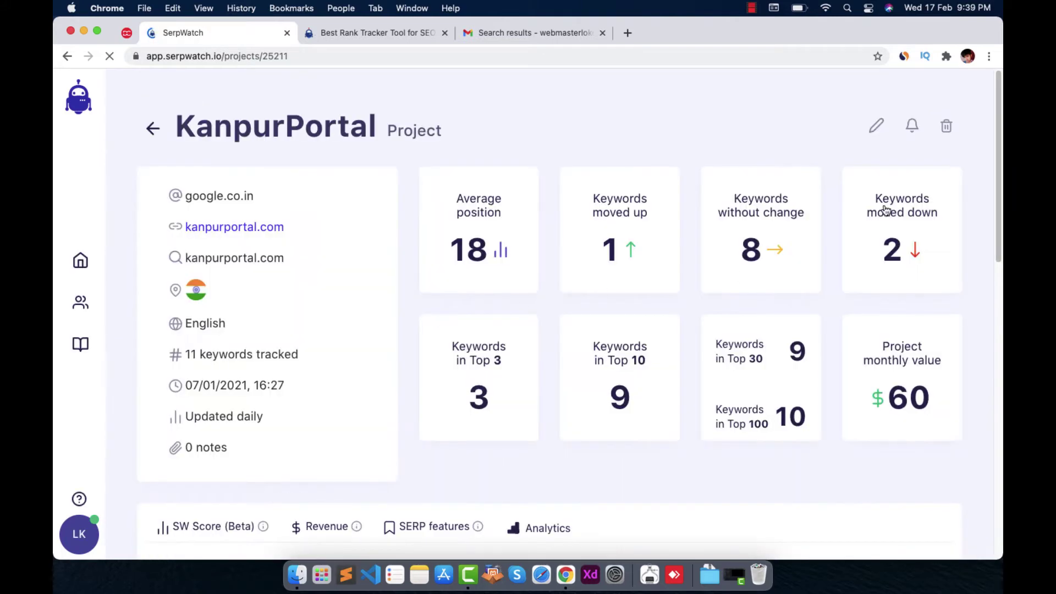
scroll(996, 176, "down", 2)
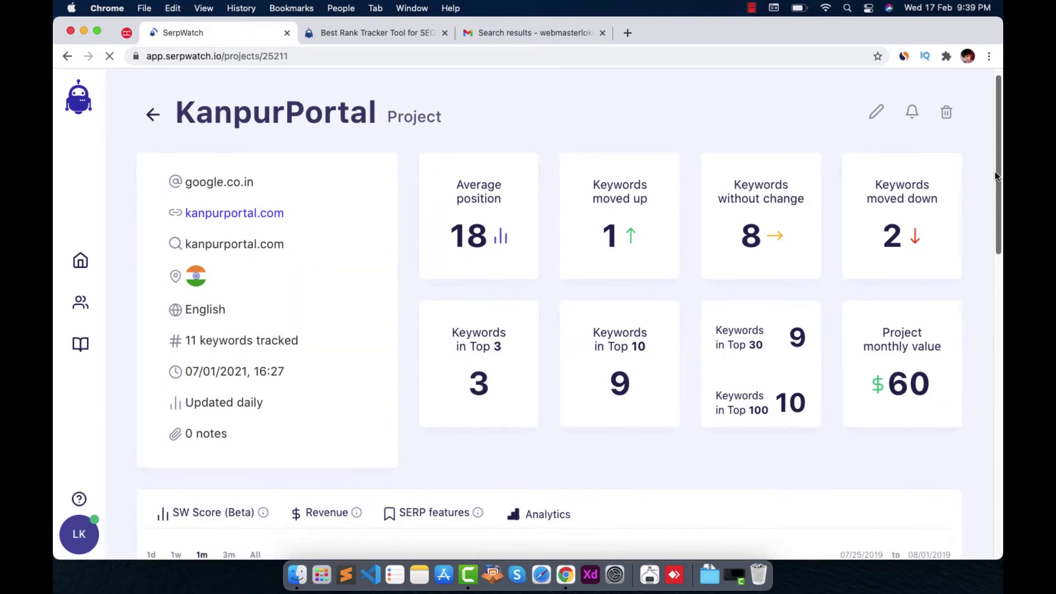
scroll(996, 176, "down", 2)
scroll(998, 177, "up", 3)
scroll(1001, 179, "down", 1)
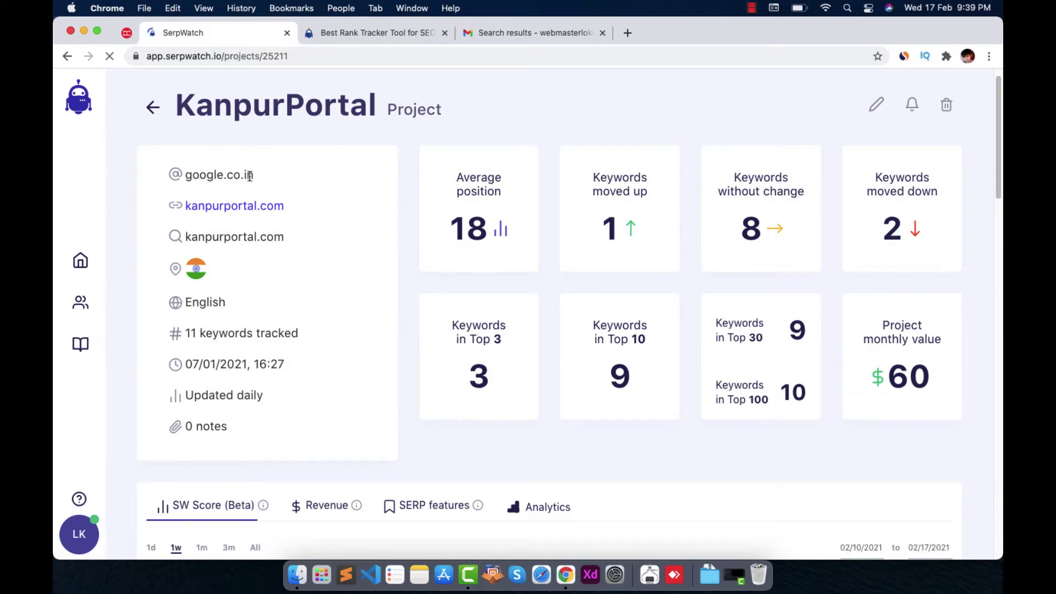
left_click_drag(250, 176, 132, 175)
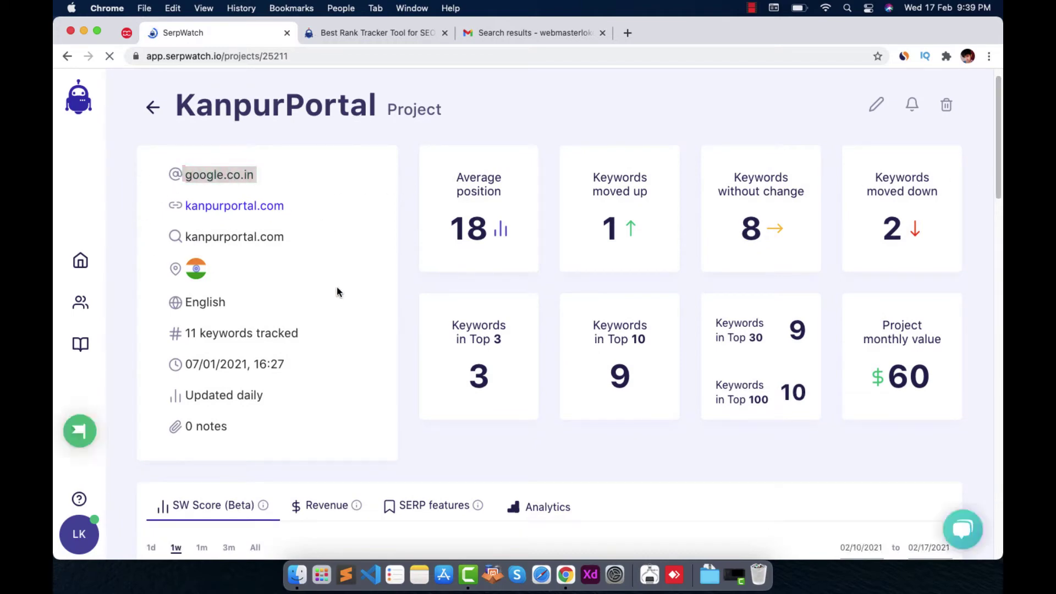
left_click(198, 269)
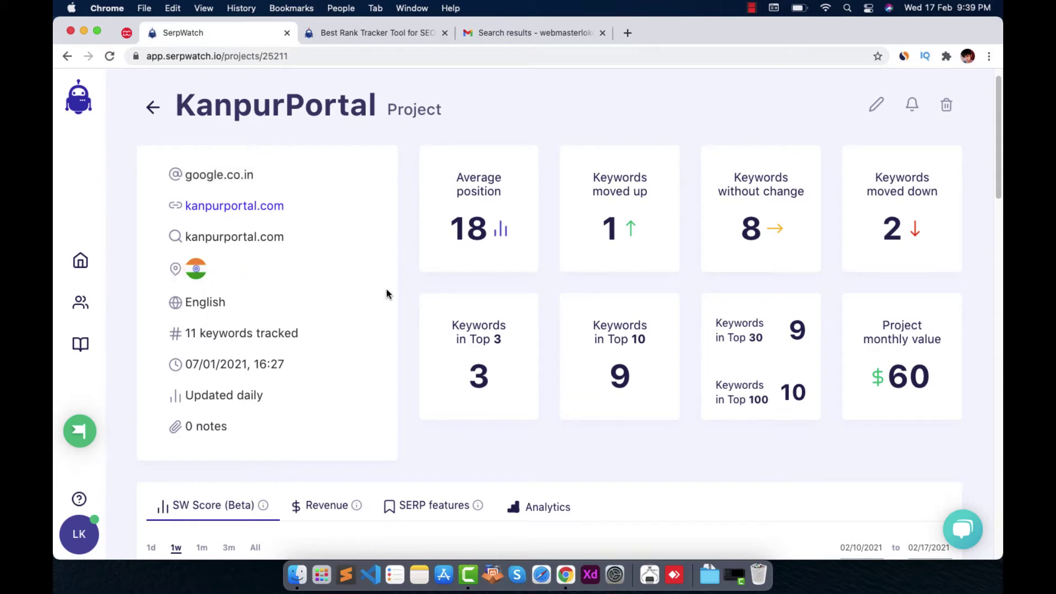
scroll(387, 292, "down", 1)
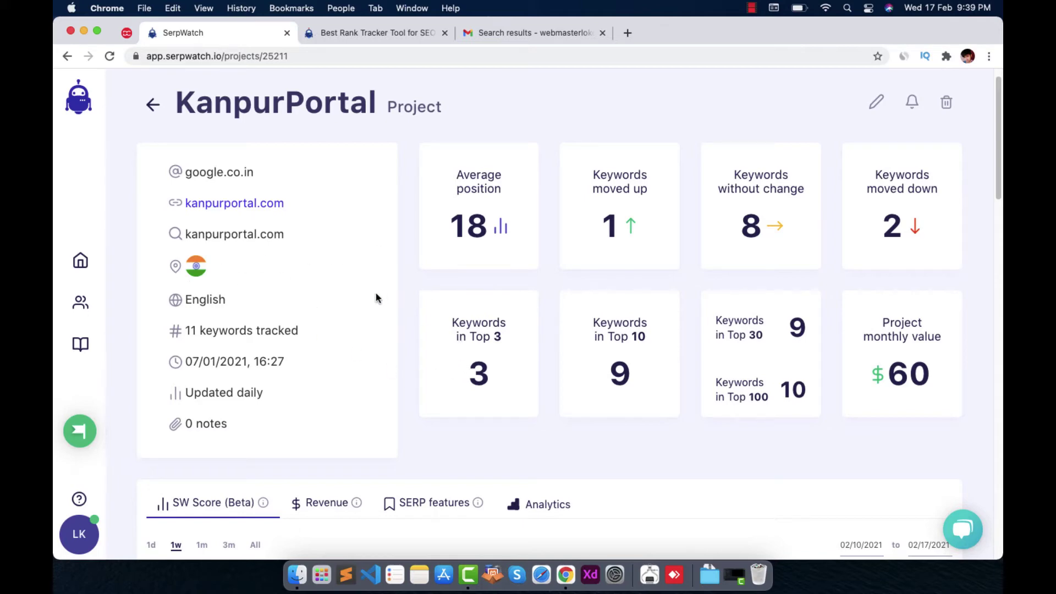
scroll(375, 297, "down", 1)
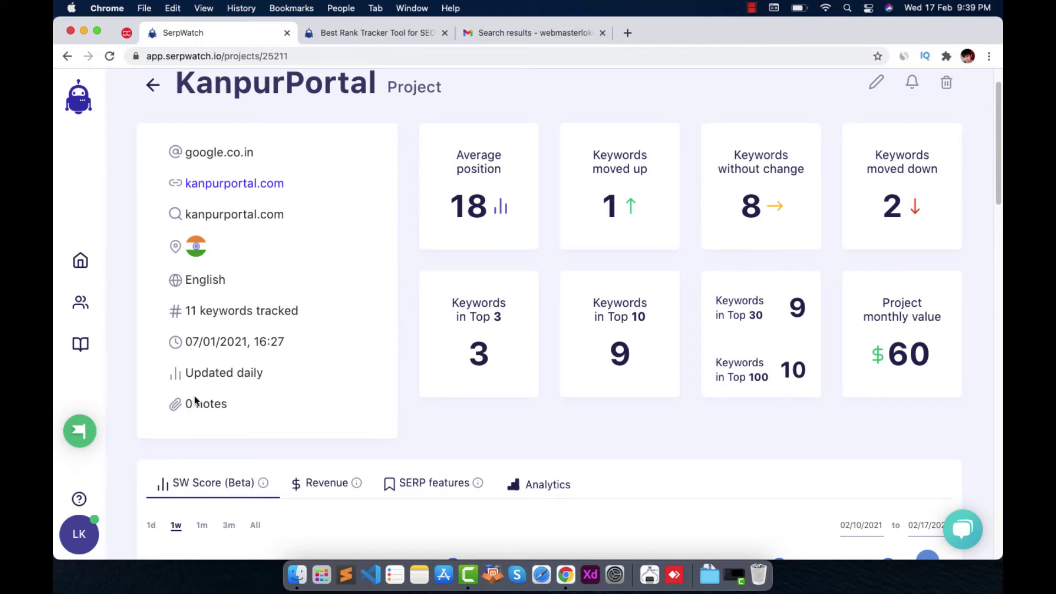
scroll(440, 324, "down", 3)
scroll(684, 312, "up", 5)
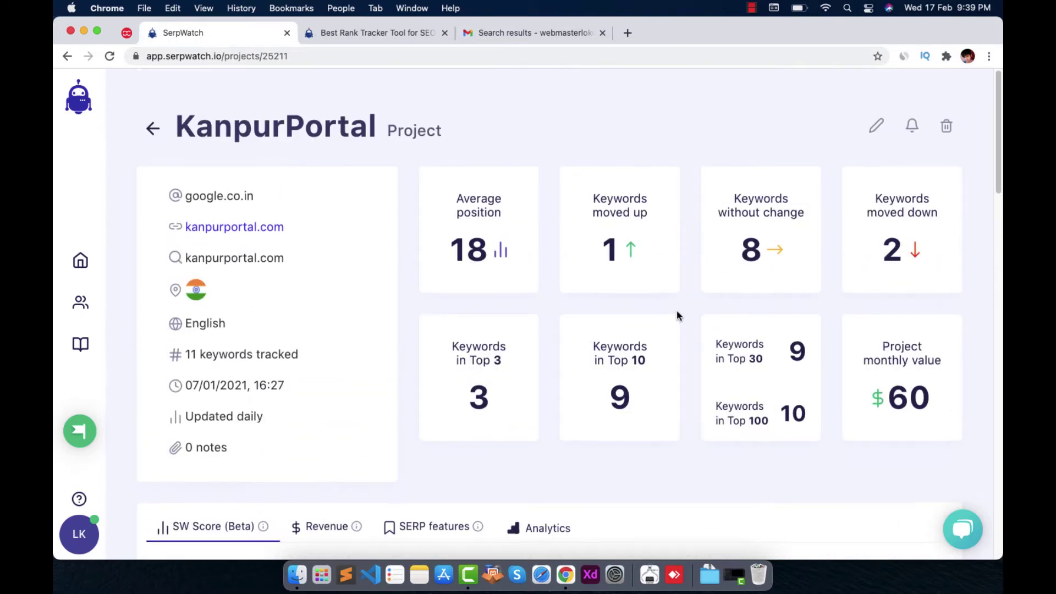
Open the Add Keyword form twice and close it without adding anything
scroll(676, 311, "down", 1)
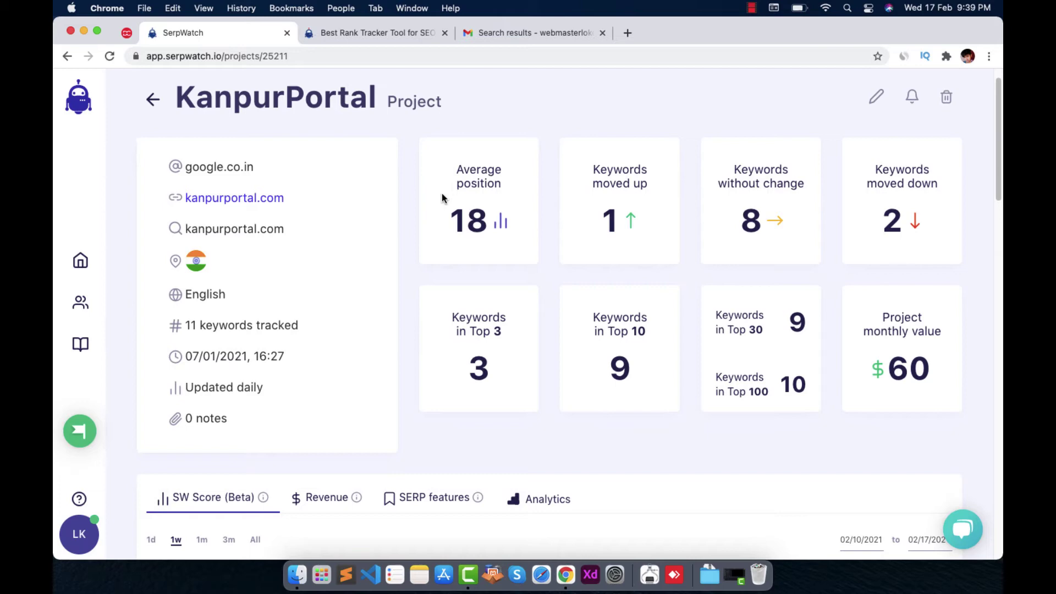
scroll(531, 258, "down", 10)
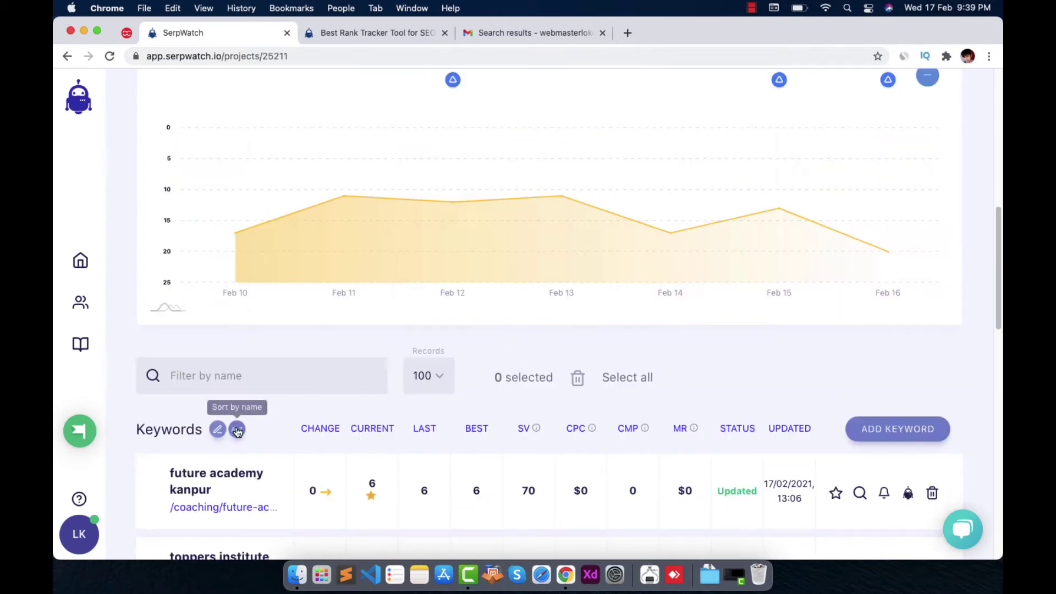
scroll(237, 429, "down", 8)
scroll(283, 190, "up", 2)
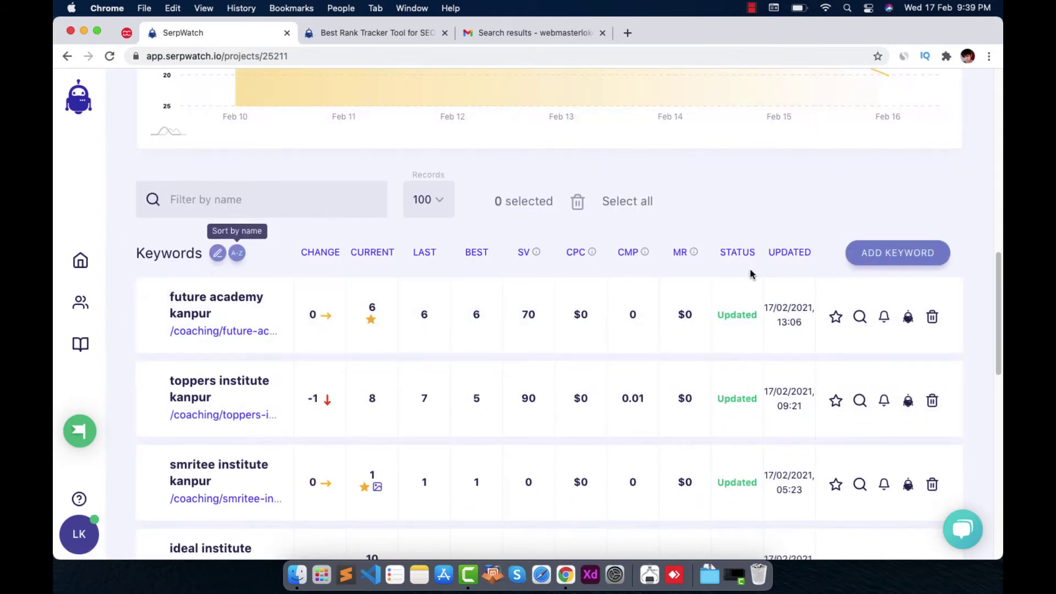
left_click(873, 253)
left_click(690, 252)
scroll(823, 216, "up", 15)
scroll(436, 231, "down", 10)
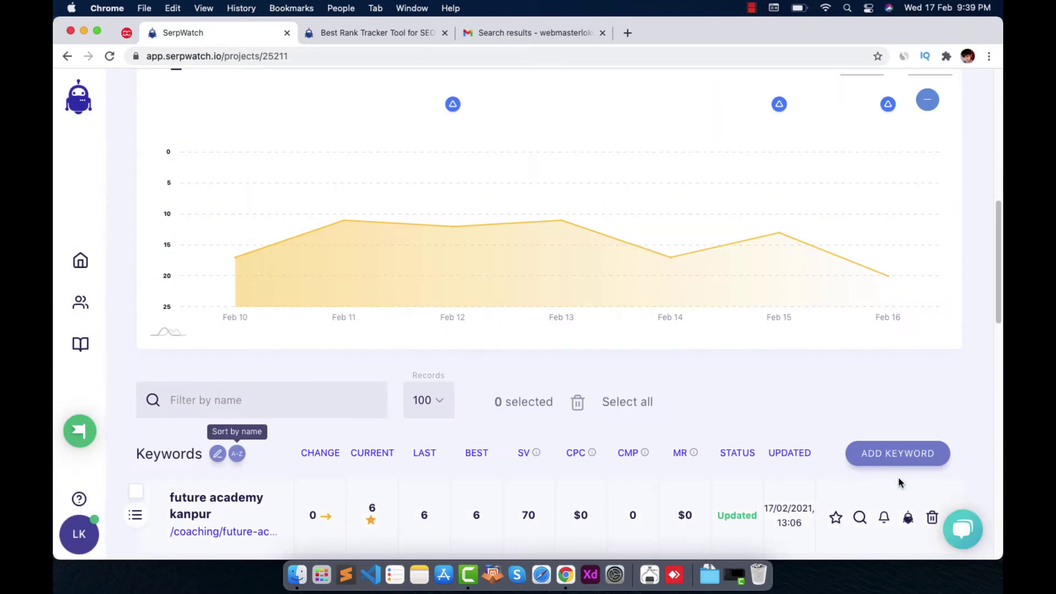
left_click(900, 462)
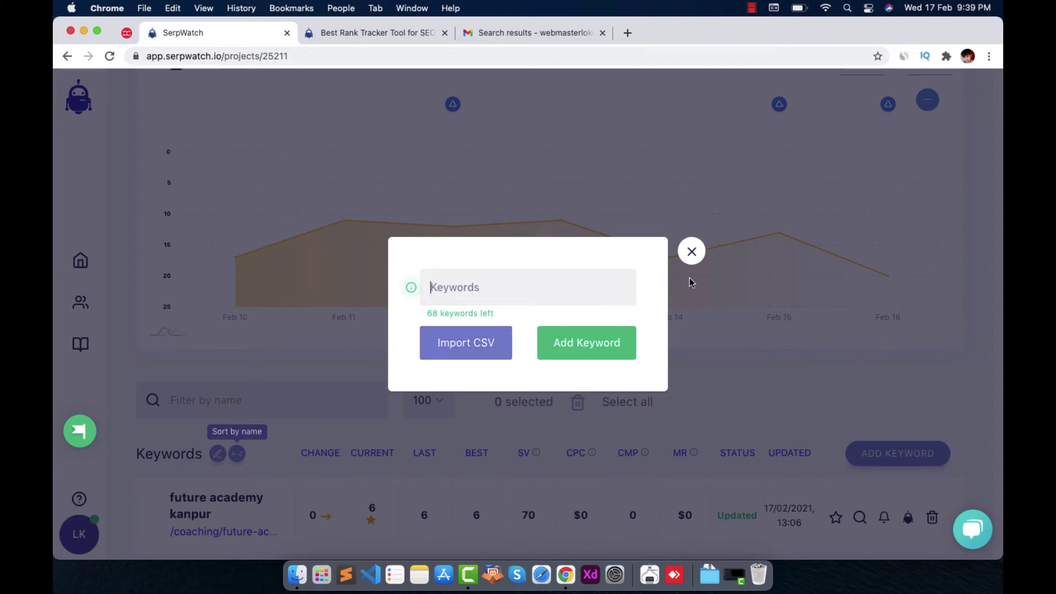
left_click(695, 256)
Filter KanpurPortal keywords to those moved up, leaving maxwell institute kanpur
scroll(713, 290, "up", 10)
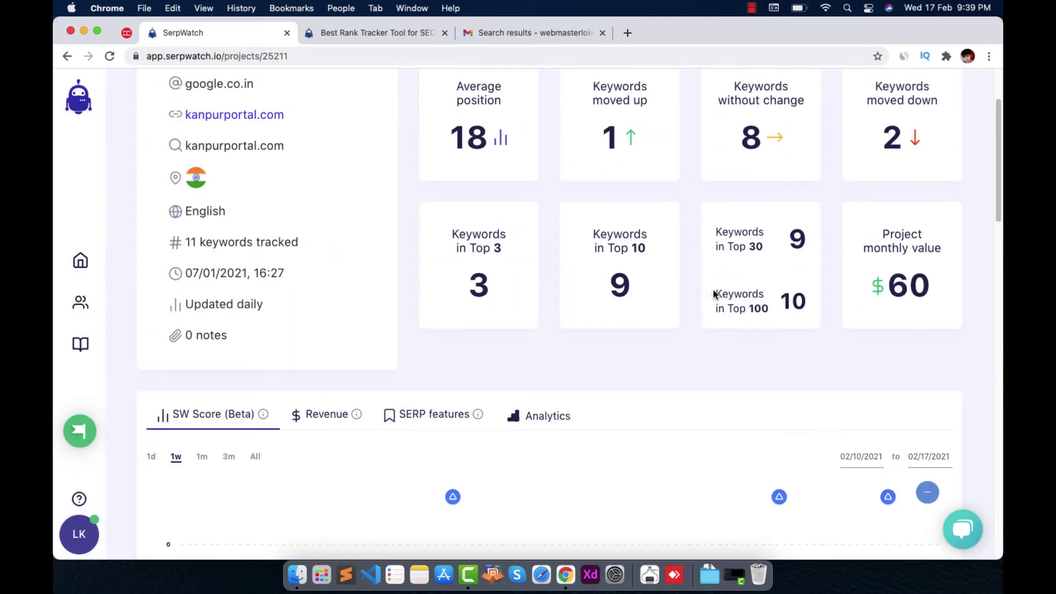
scroll(714, 294, "up", 2)
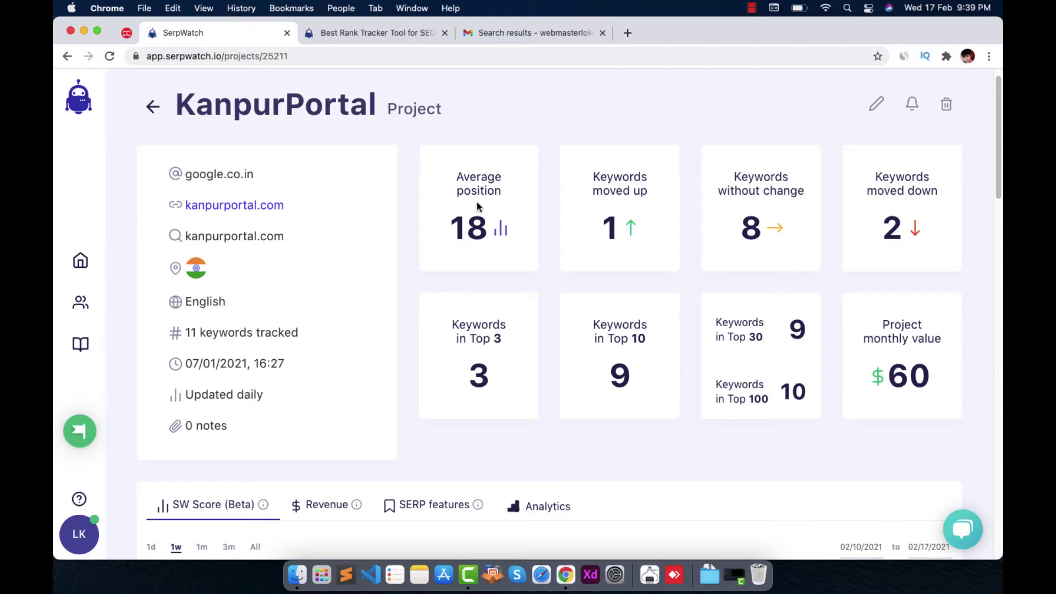
scroll(485, 256, "down", 1)
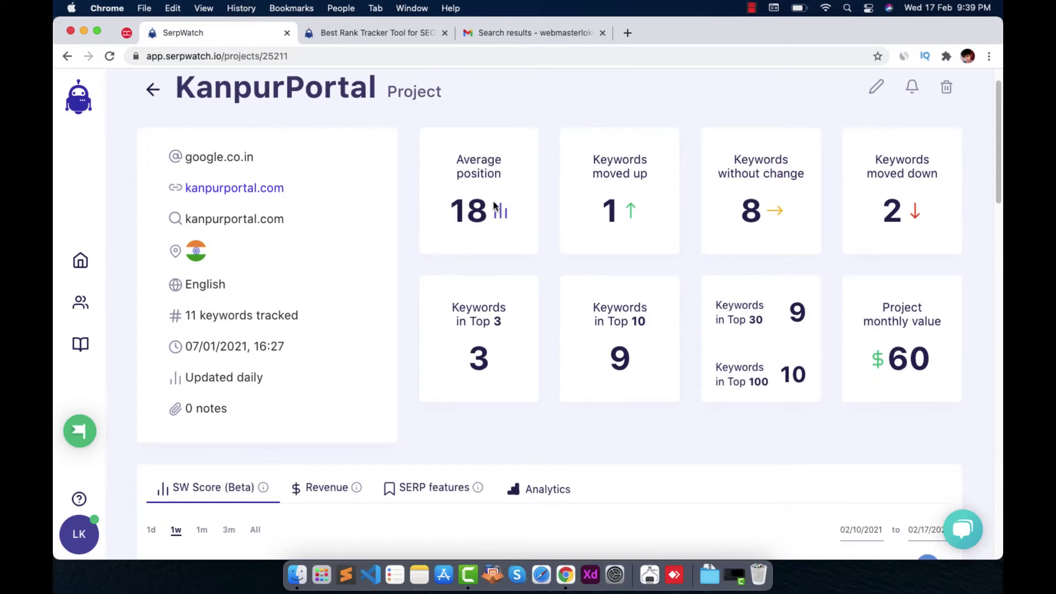
scroll(501, 211, "down", 1)
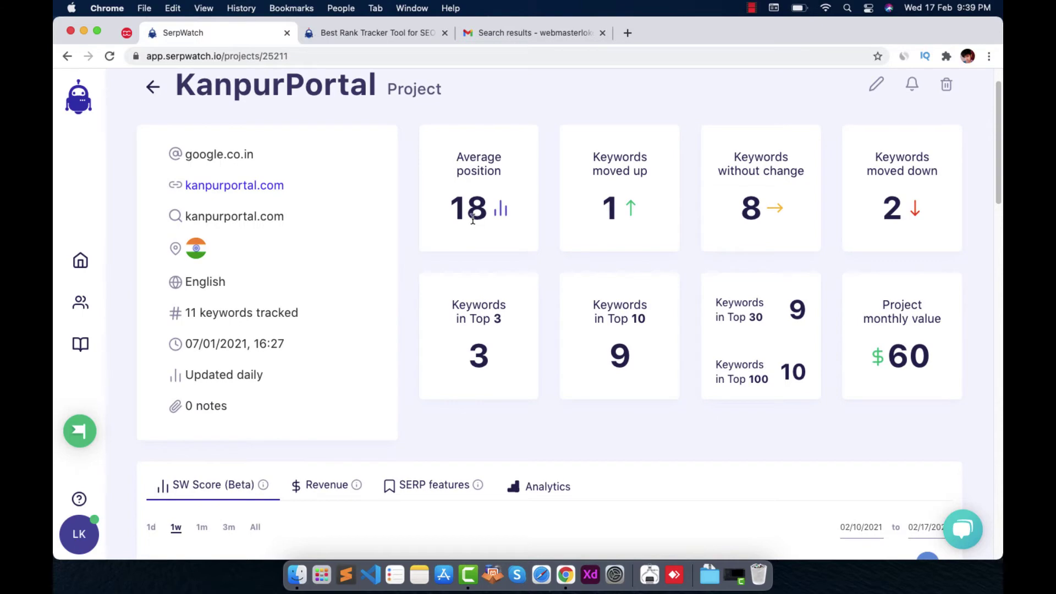
scroll(489, 220, "down", 10)
scroll(462, 339, "down", 6)
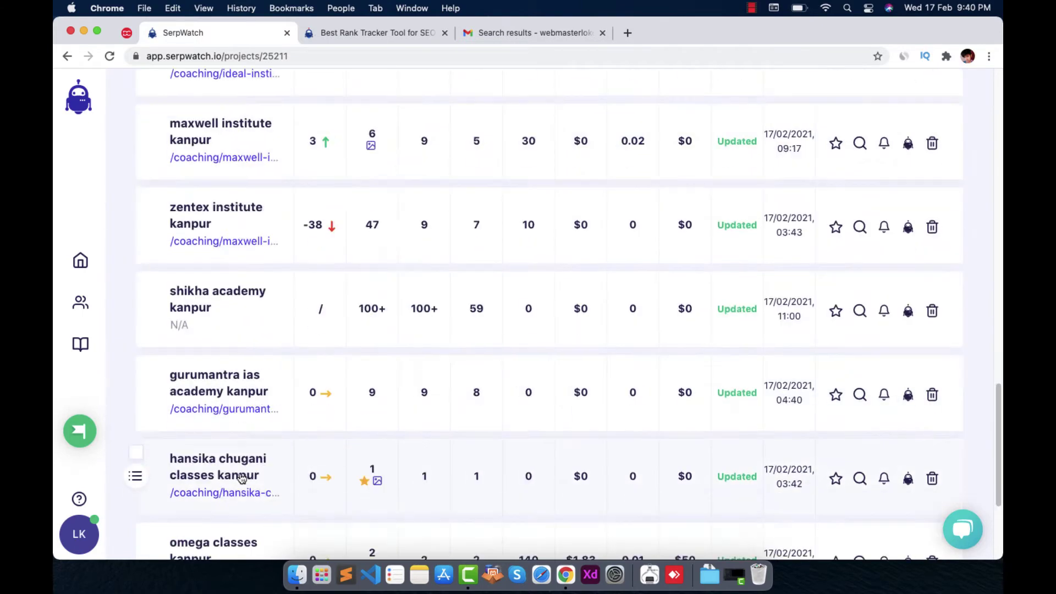
scroll(242, 478, "up", 15)
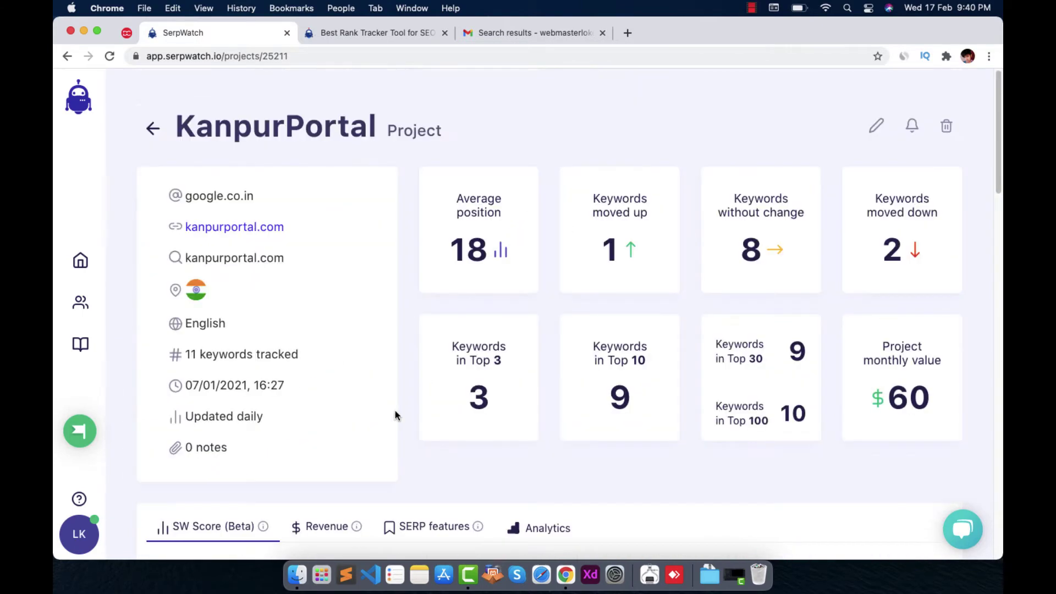
left_click(602, 221)
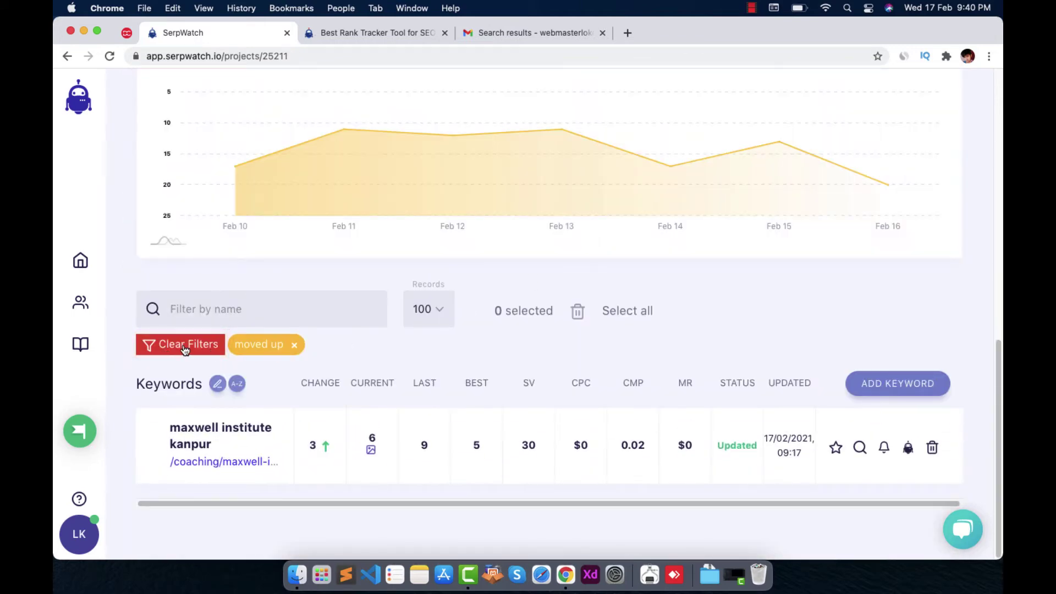
scroll(484, 324, "up", 12)
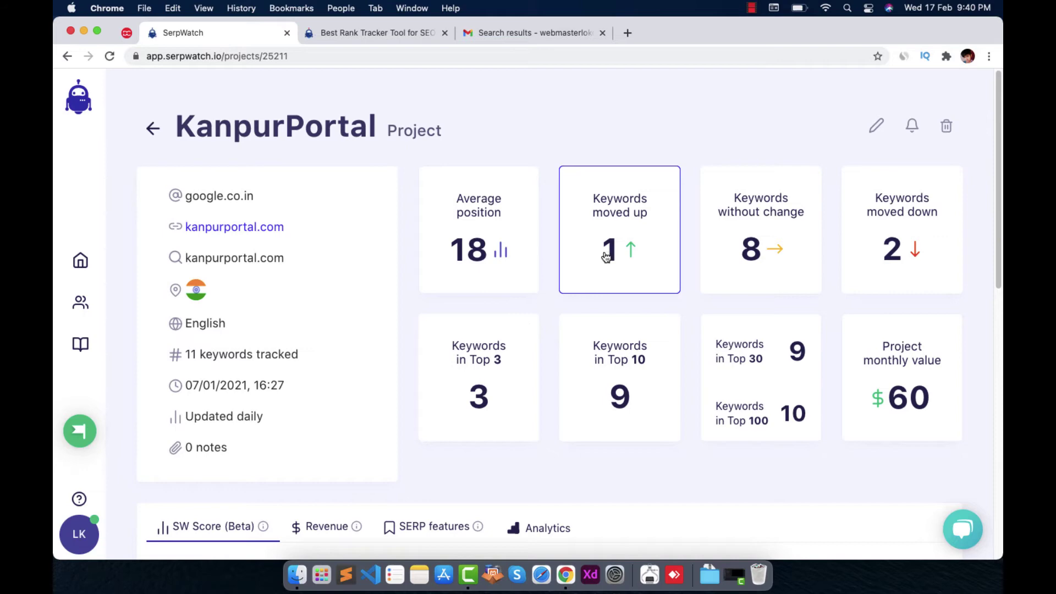
left_click(607, 257)
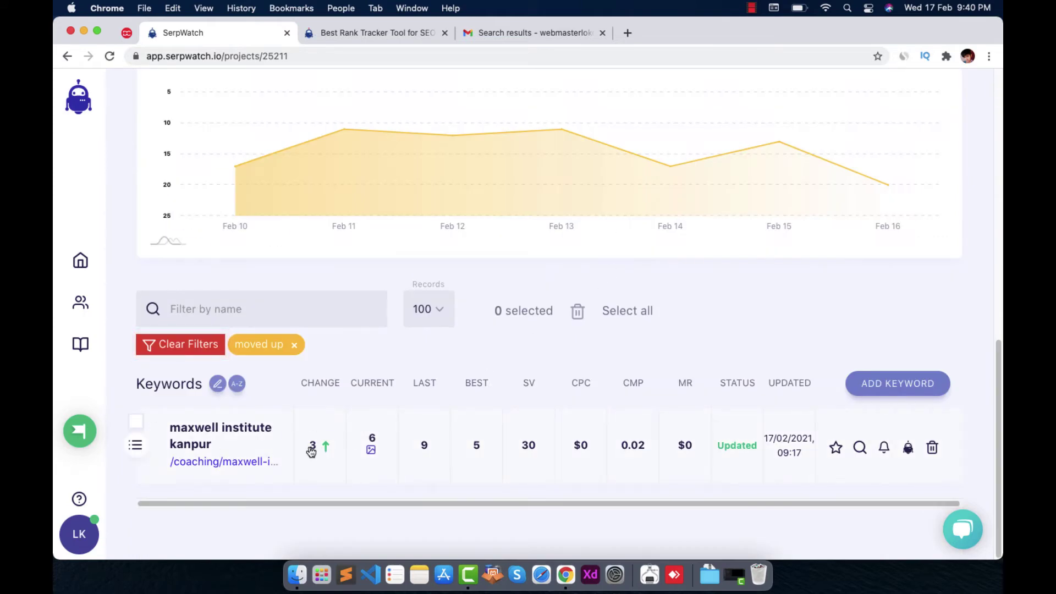
scroll(416, 364, "up", 10)
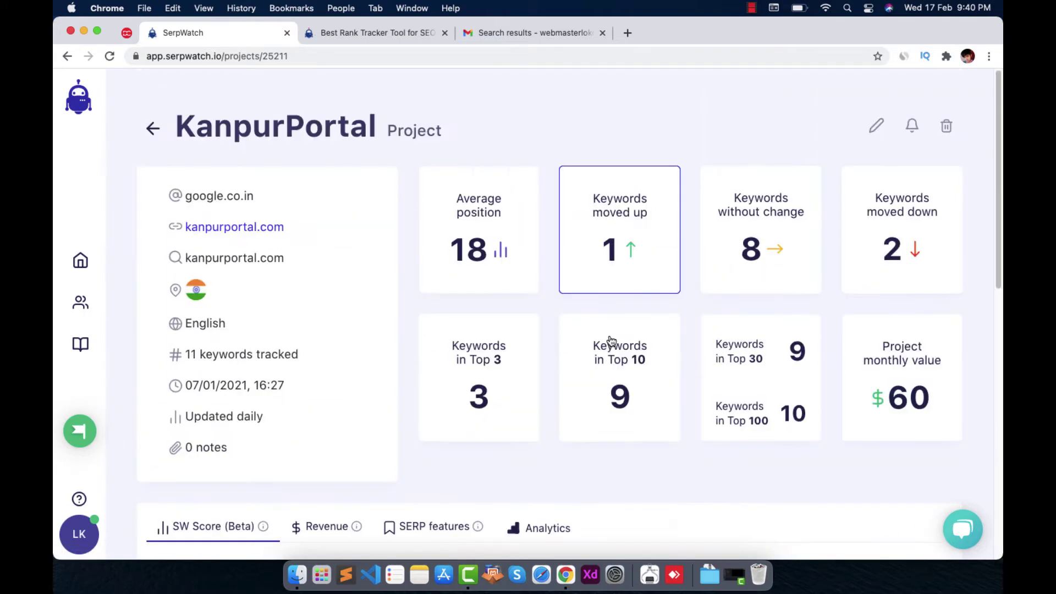
Filter the keywords to those without change and inspect a CURRENT cell's daily positions
left_click(714, 240)
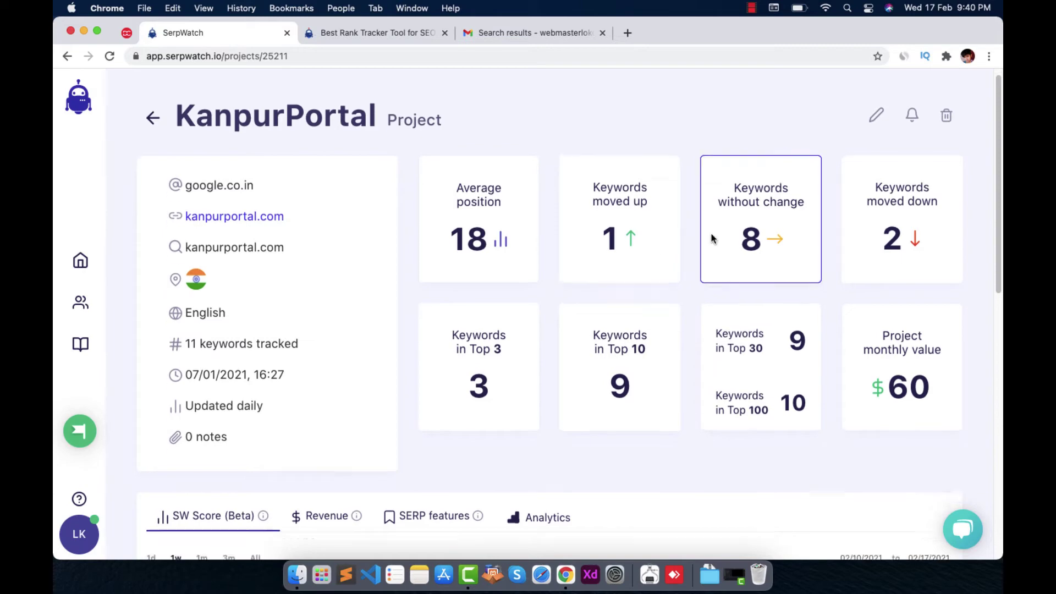
scroll(733, 306, "up", 5)
scroll(733, 311, "up", 5)
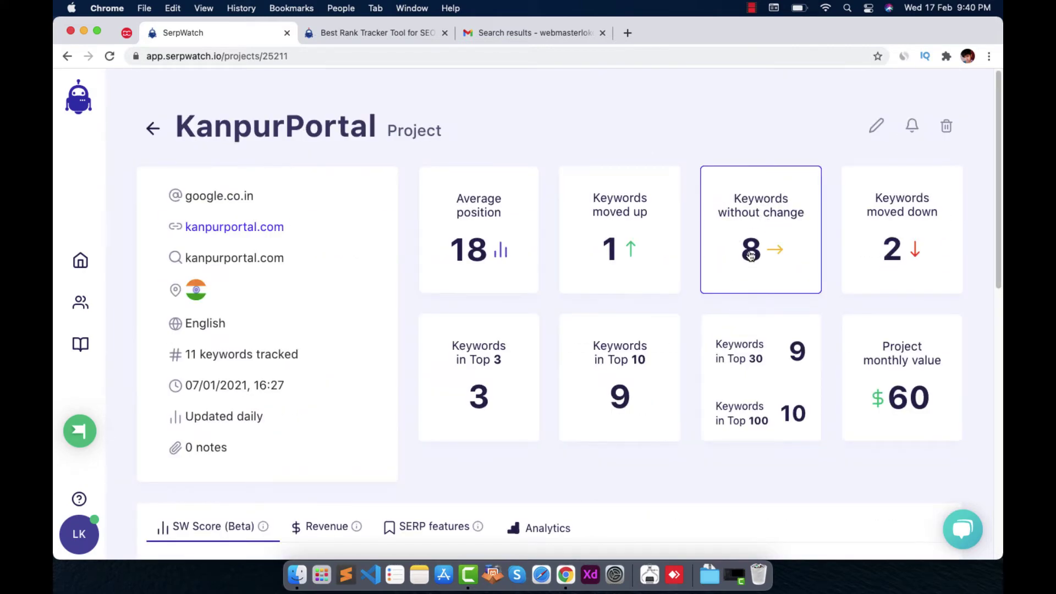
scroll(768, 258, "down", 10)
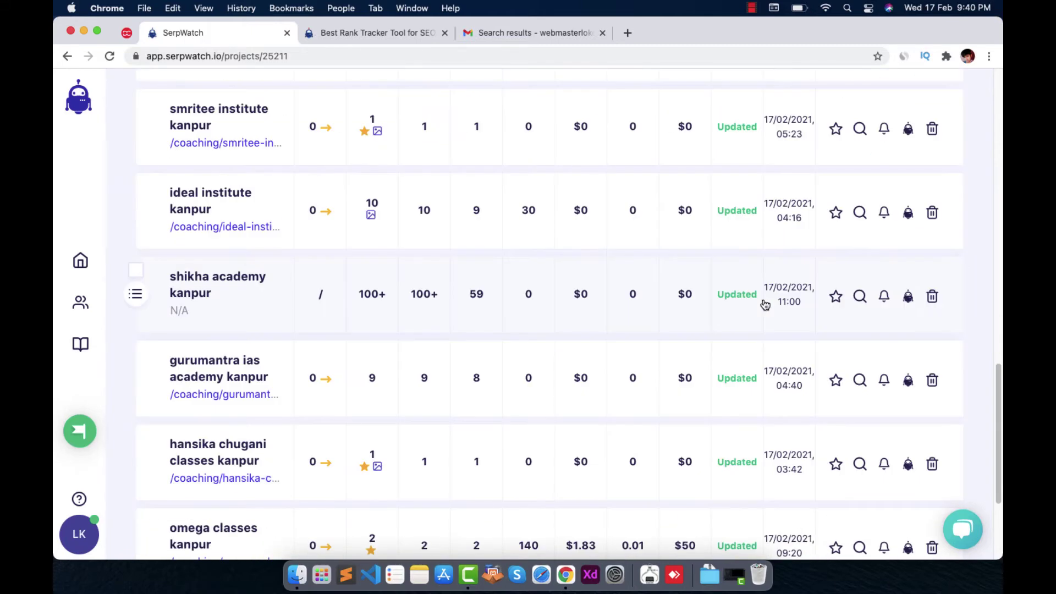
scroll(765, 305, "up", 5)
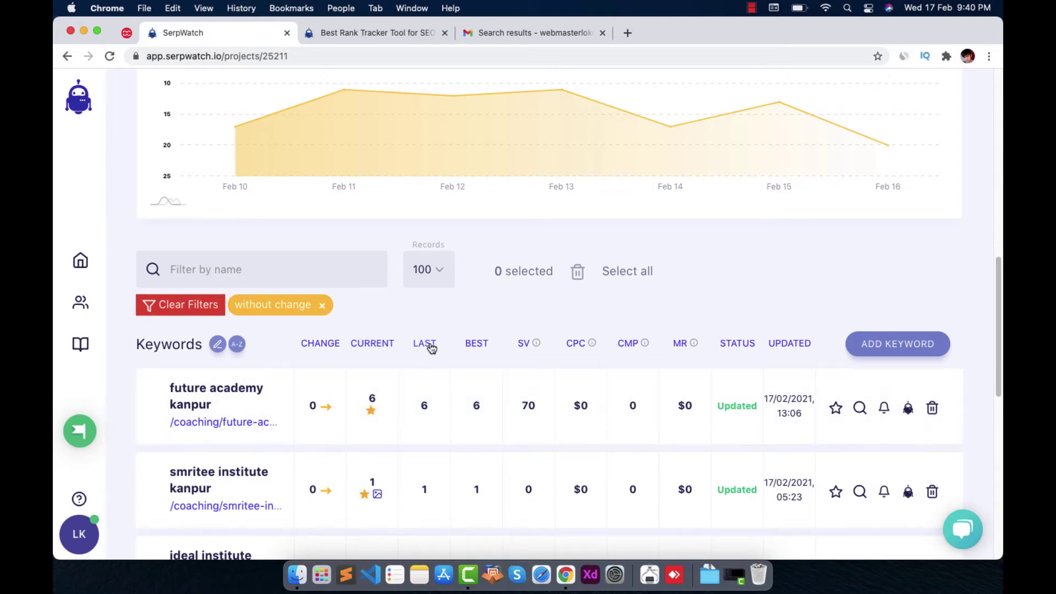
mouse_move(409, 408)
Scroll through the 8 unchanged keywords, checking another keyword's daily positions
scroll(605, 257, "up", 10)
scroll(759, 229, "down", 15)
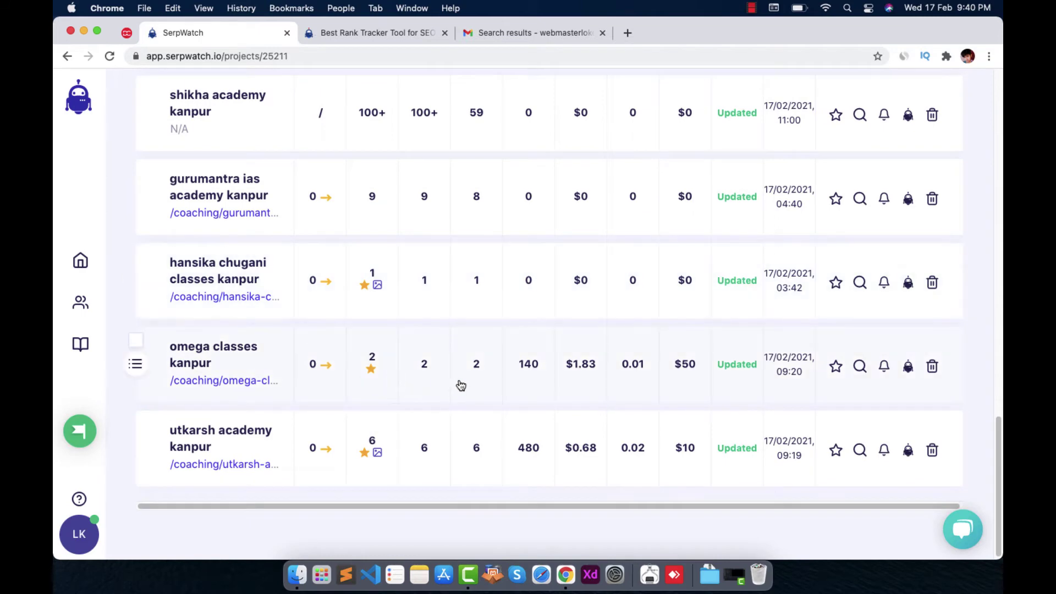
scroll(453, 396, "up", 10)
scroll(421, 461, "down", 5)
mouse_move(387, 312)
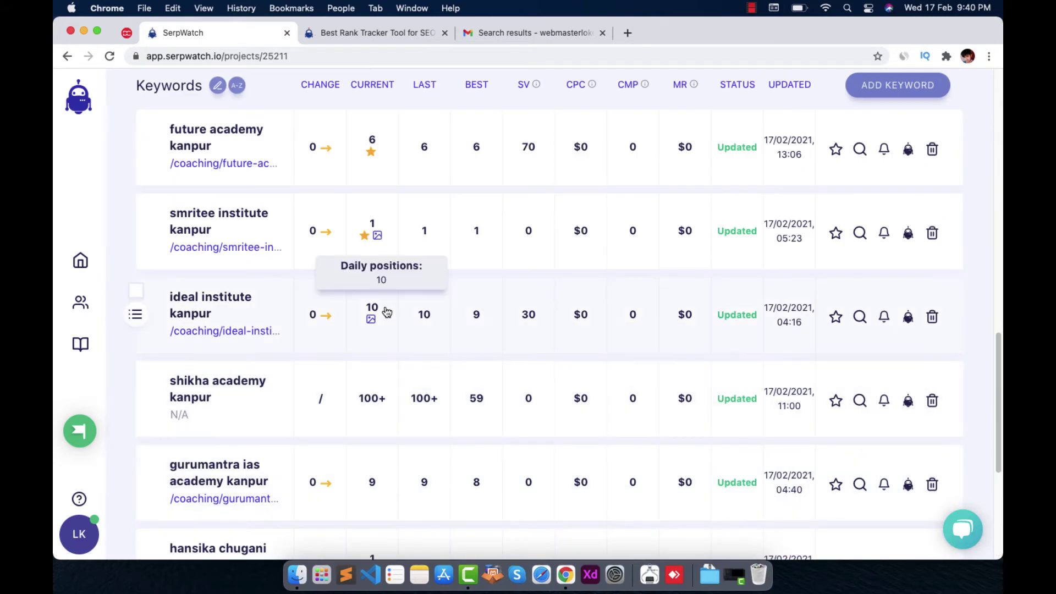
scroll(547, 335, "up", 2)
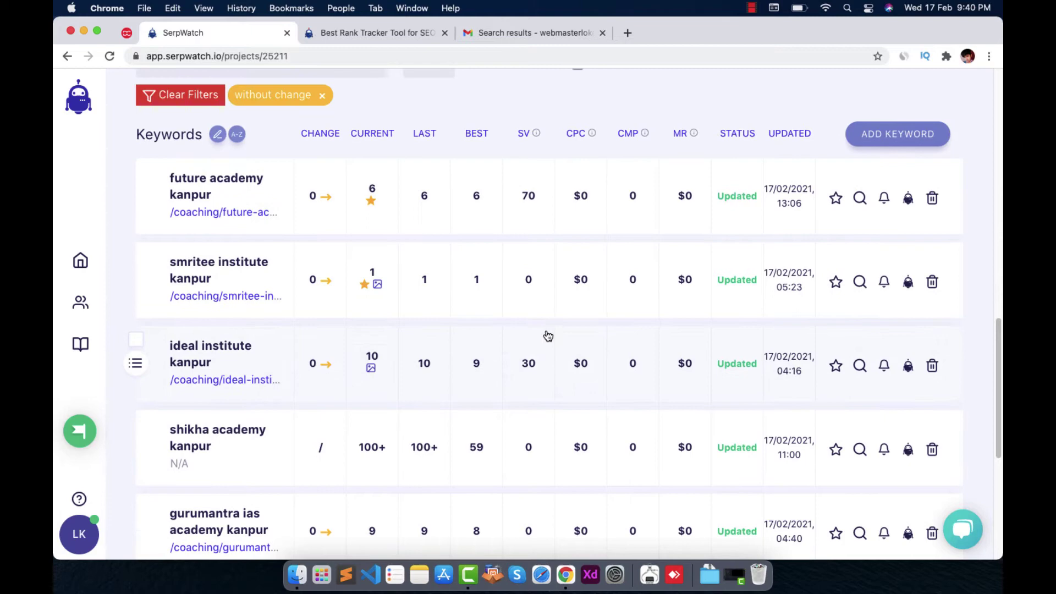
scroll(269, 228, "up", 3)
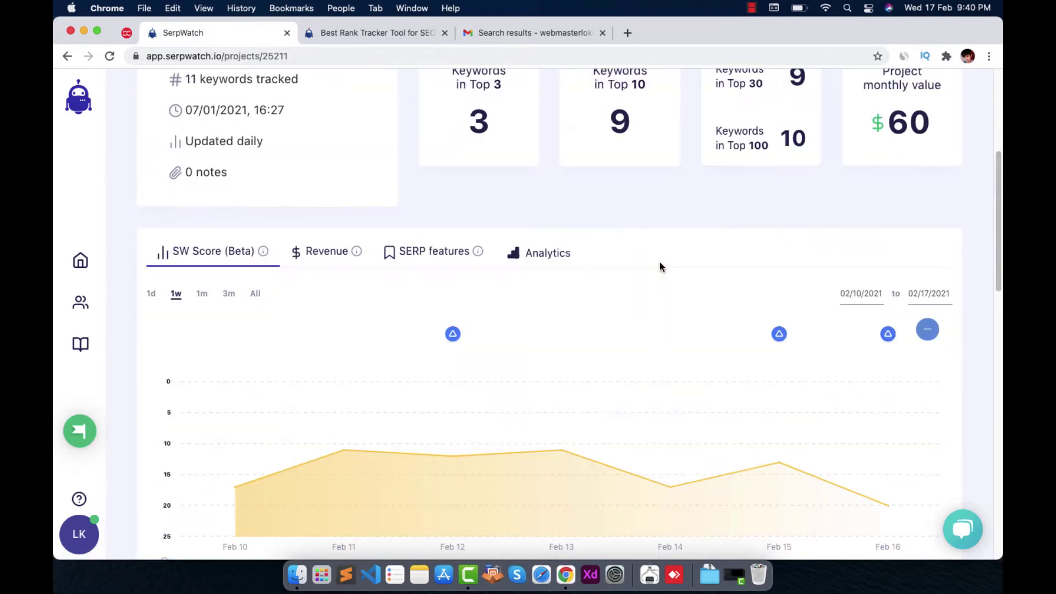
scroll(660, 264, "up", 7)
scroll(688, 258, "up", 4)
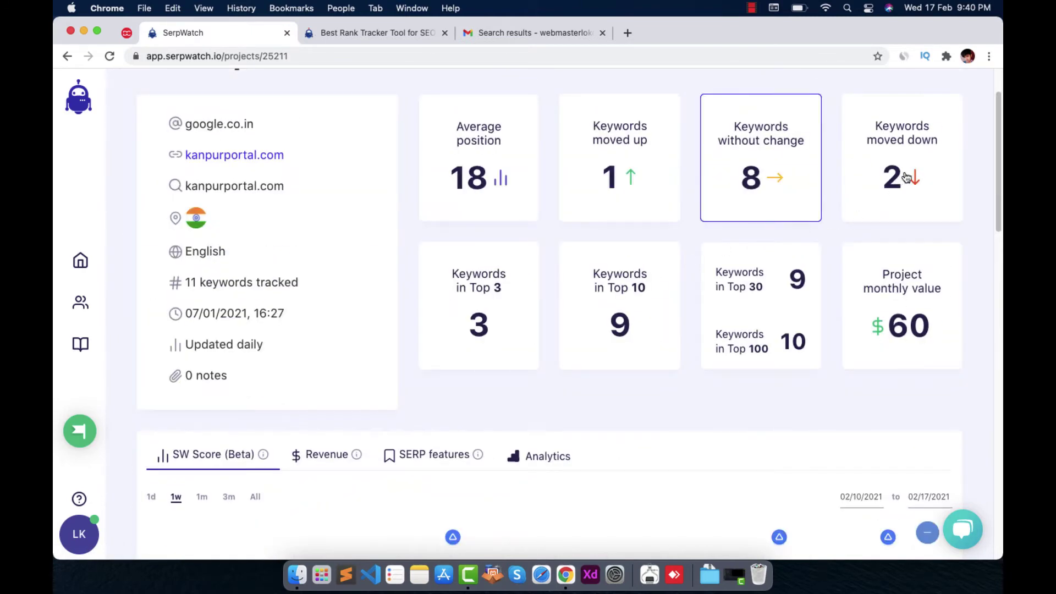
Show only the KanpurPortal keywords that moved down
left_click(914, 177)
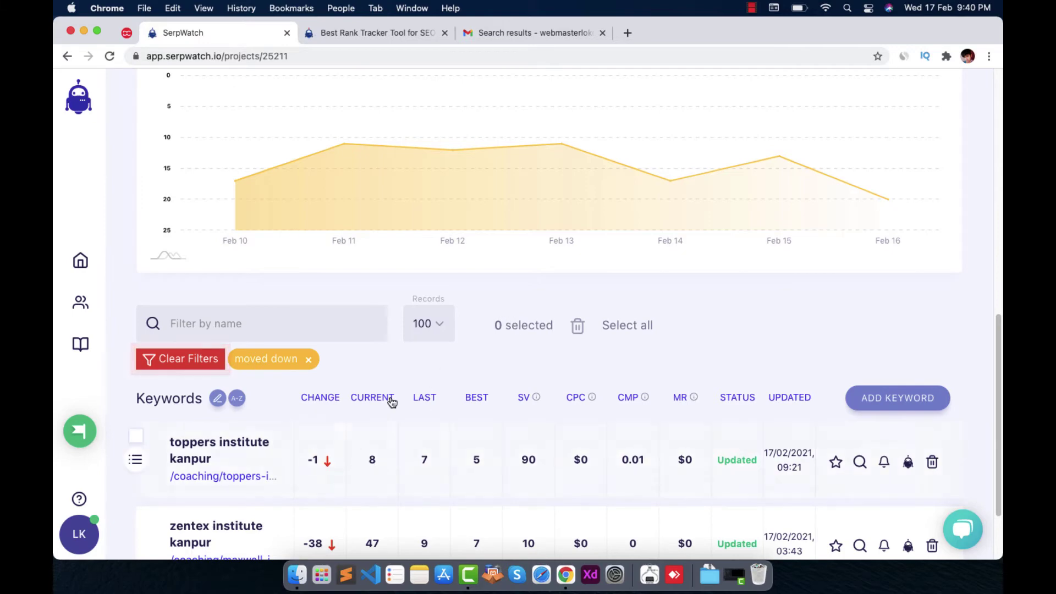
scroll(732, 366, "up", 8)
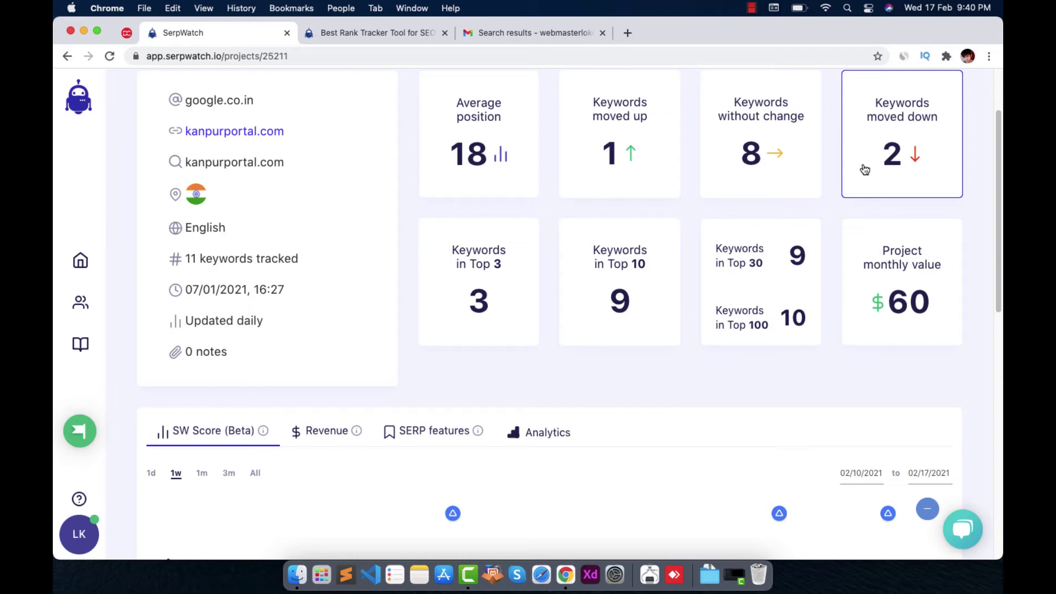
scroll(582, 265, "down", 10)
scroll(606, 273, "up", 10)
scroll(587, 313, "down", 10)
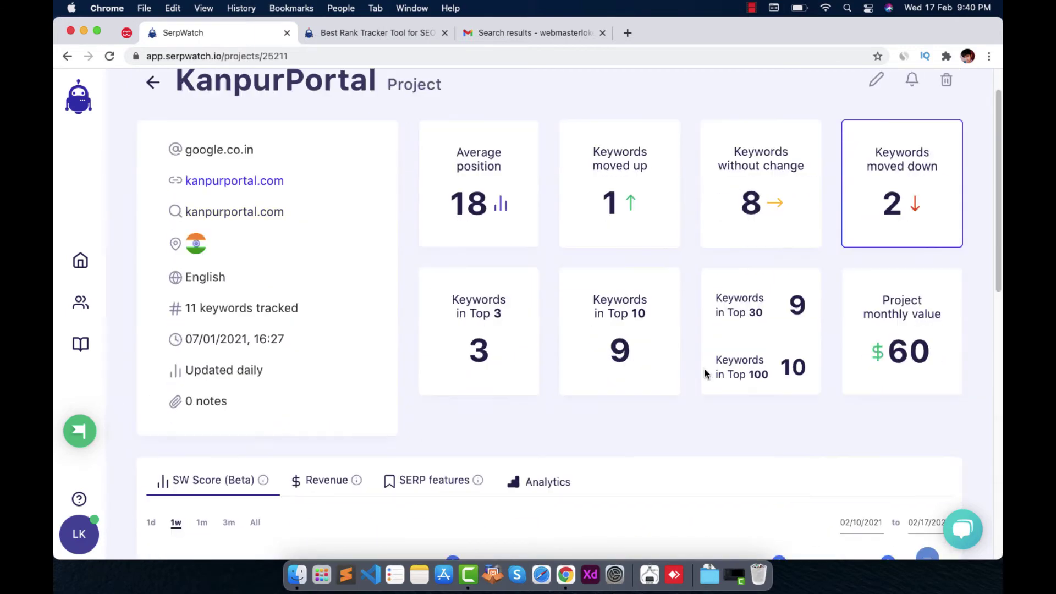
Type 'insti' in Filter by name, then erase it to drop the moved down filter
left_click(209, 227)
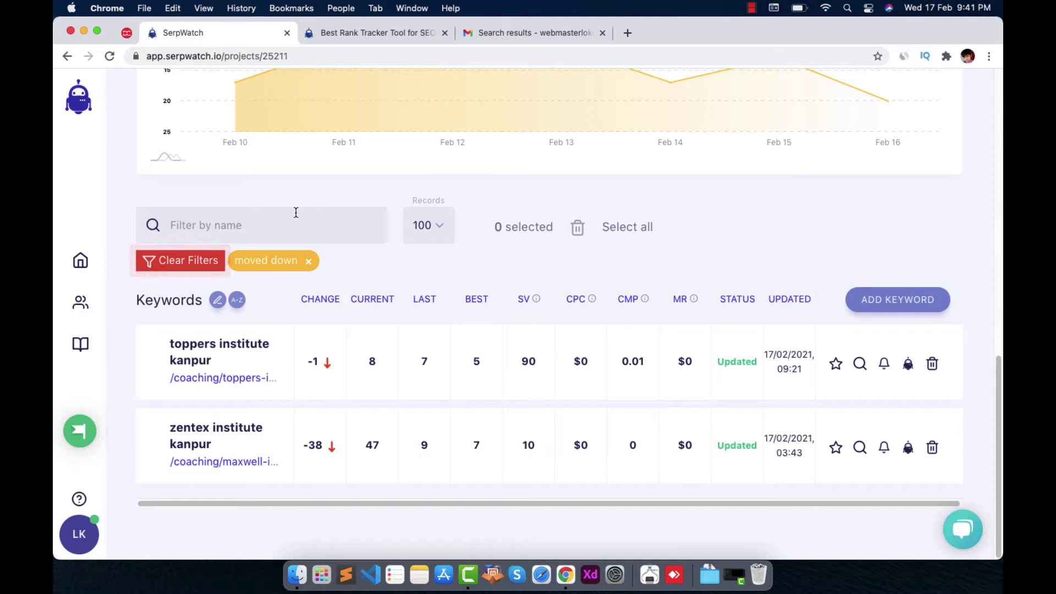
type("insti")
key("BackSpace")
key("BackSpace")
key("BackSpace")
key("BackSpace")
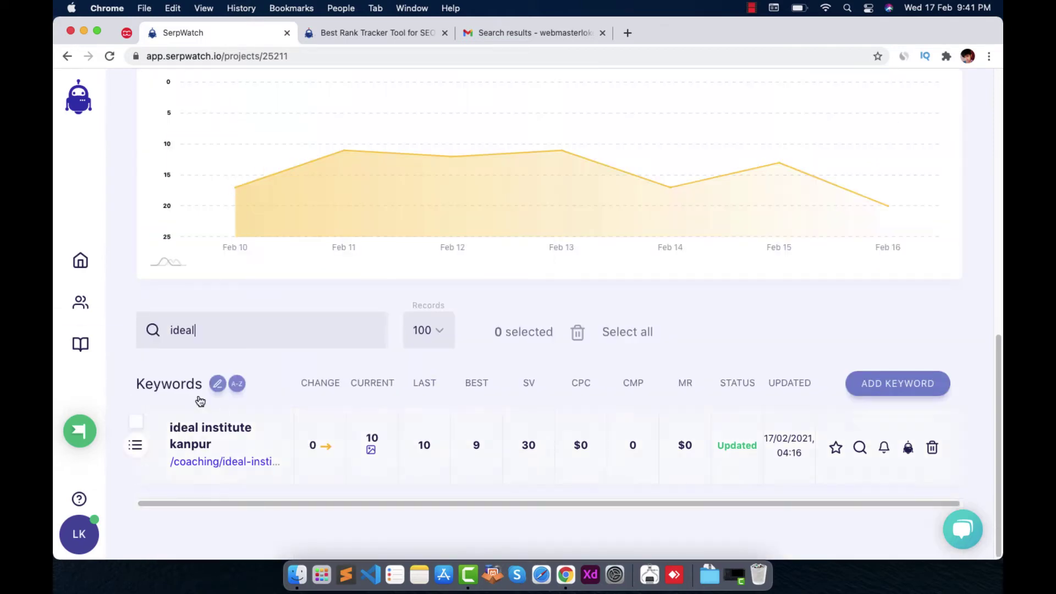
Filter to Top 3 keywords, clear all filters, then reapply the Top 3 filter
scroll(402, 435, "up", 10)
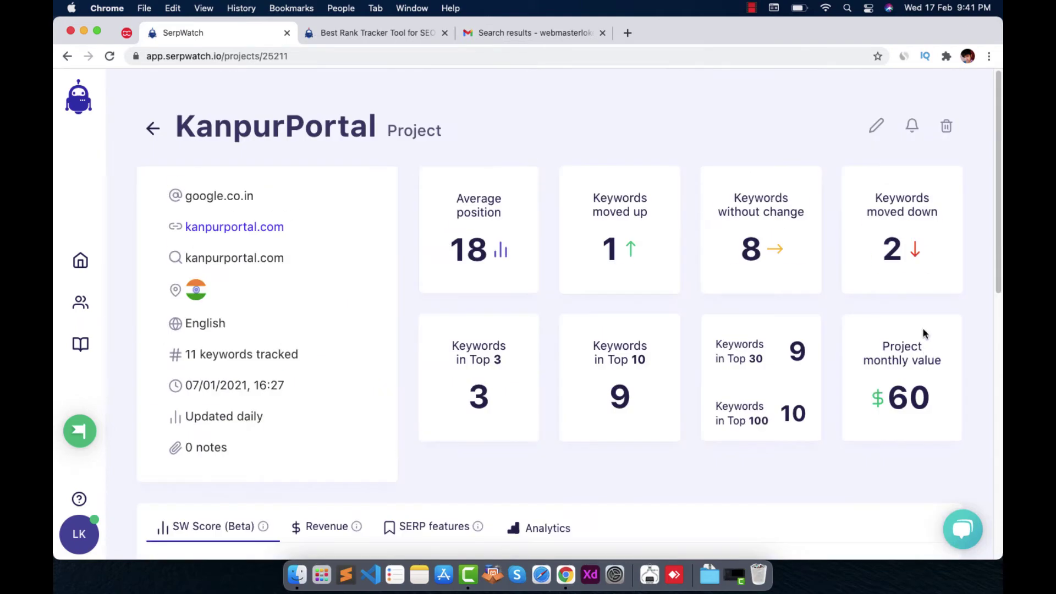
left_click(488, 378)
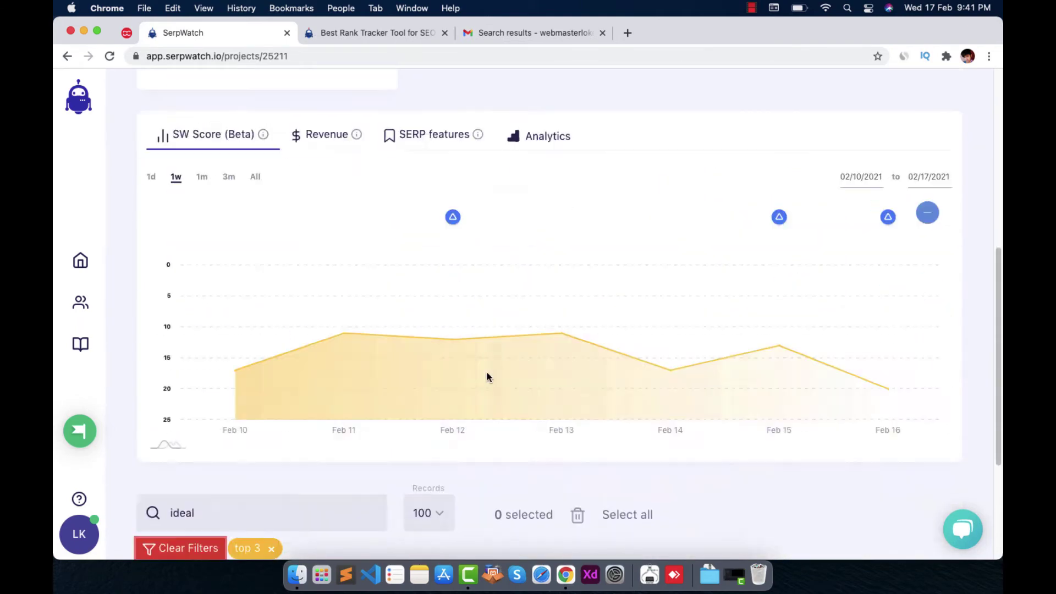
scroll(660, 374, "up", 3)
scroll(547, 348, "down", 6)
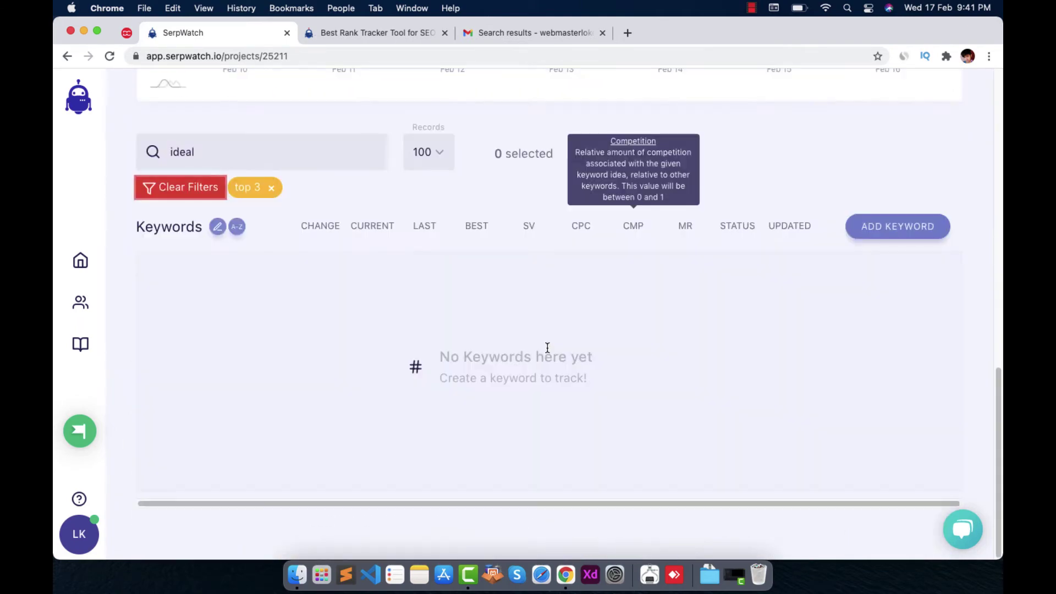
scroll(572, 399, "up", 15)
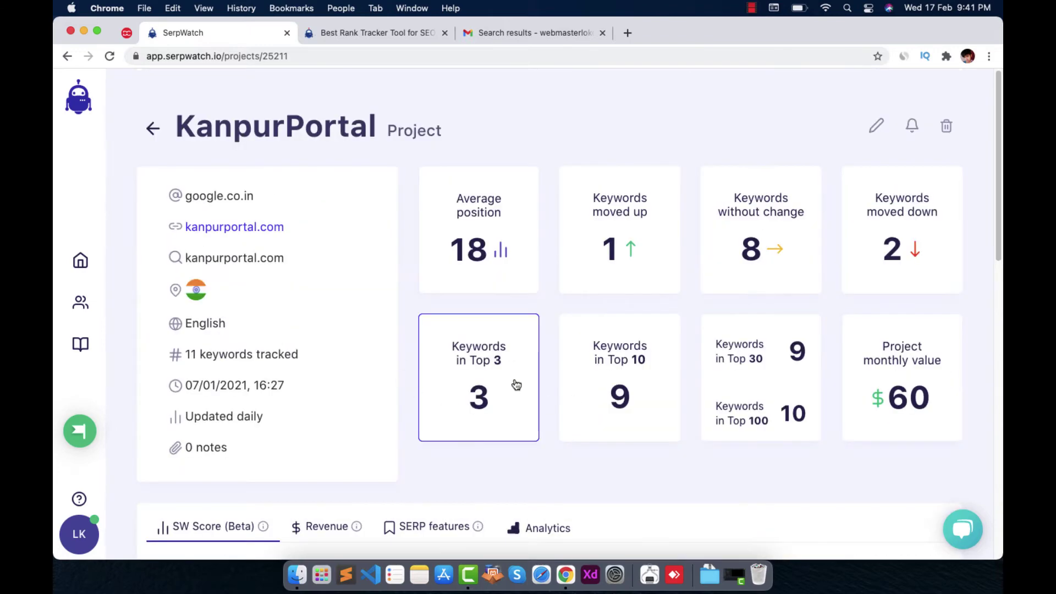
scroll(636, 399, "down", 8)
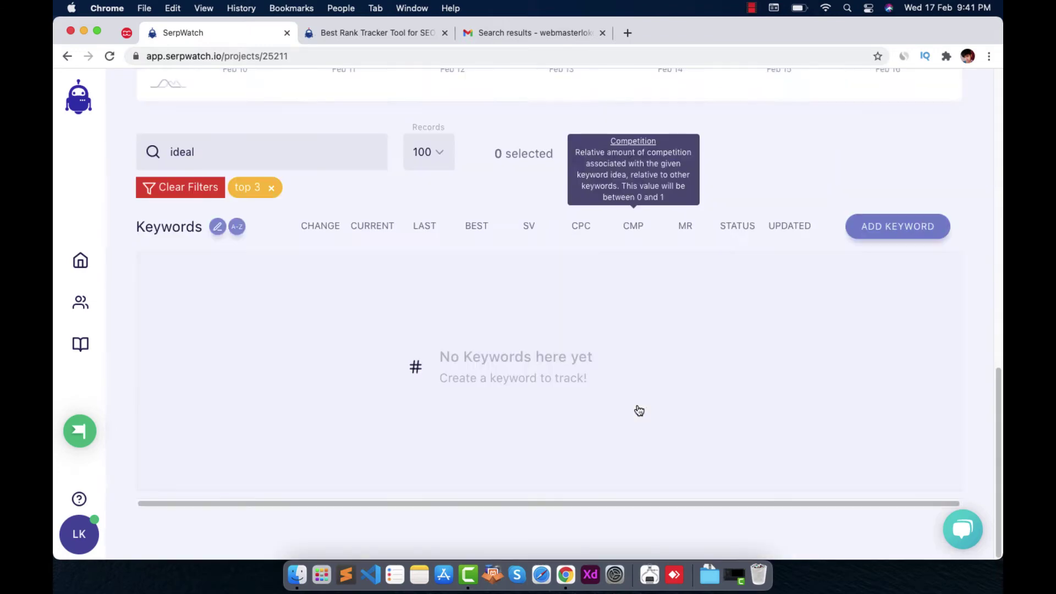
left_click(187, 190)
scroll(601, 307, "up", 15)
left_click(481, 359)
scroll(689, 385, "down", 10)
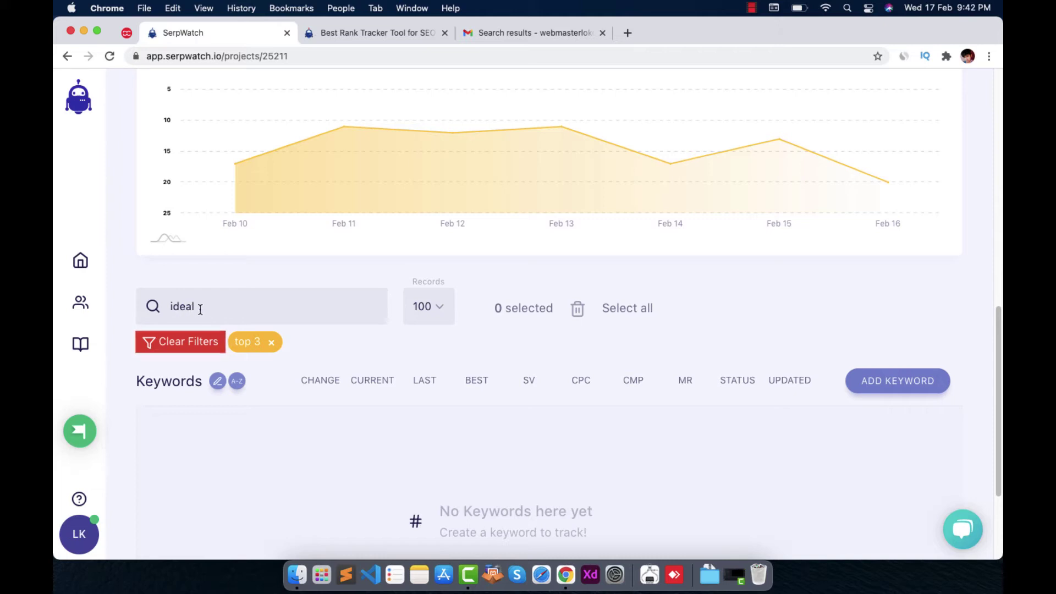
Remove 'ideal' from the name filter box
double_click(200, 310)
key("BackSpace")
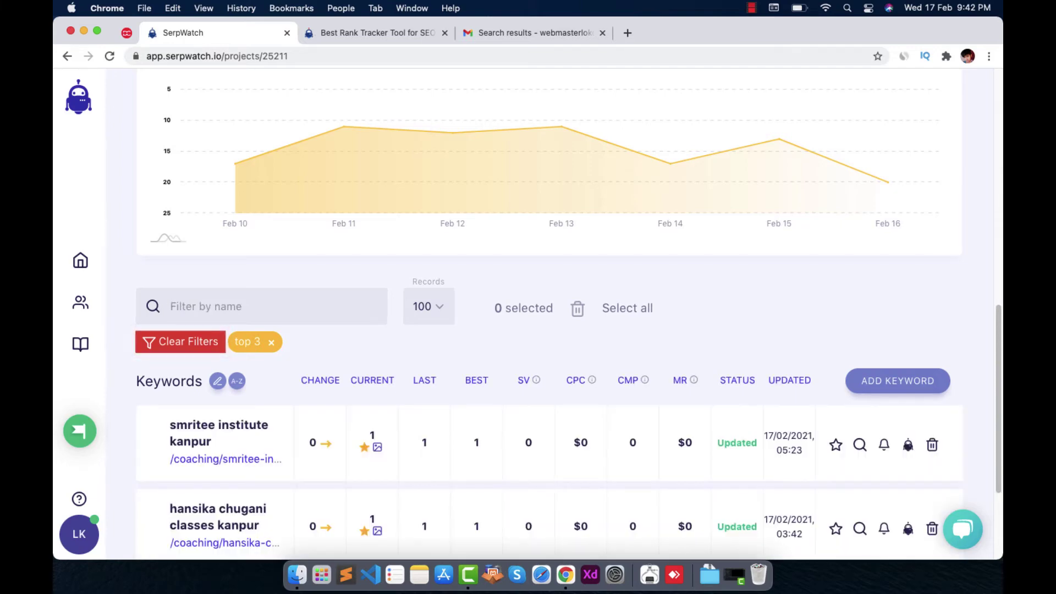
scroll(861, 483, "up", 1)
scroll(254, 403, "down", 5)
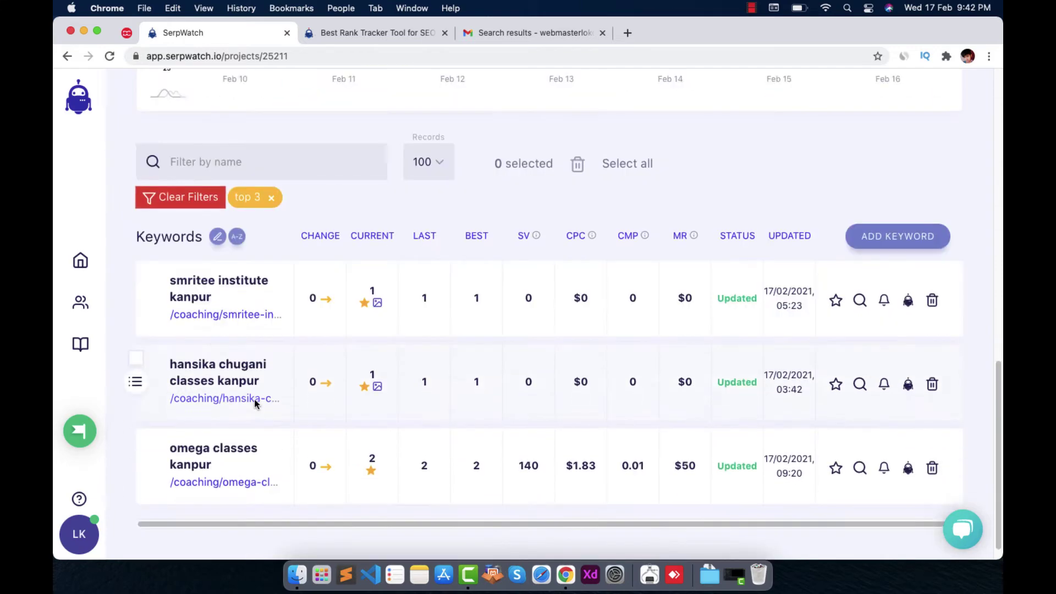
scroll(635, 330, "up", 10)
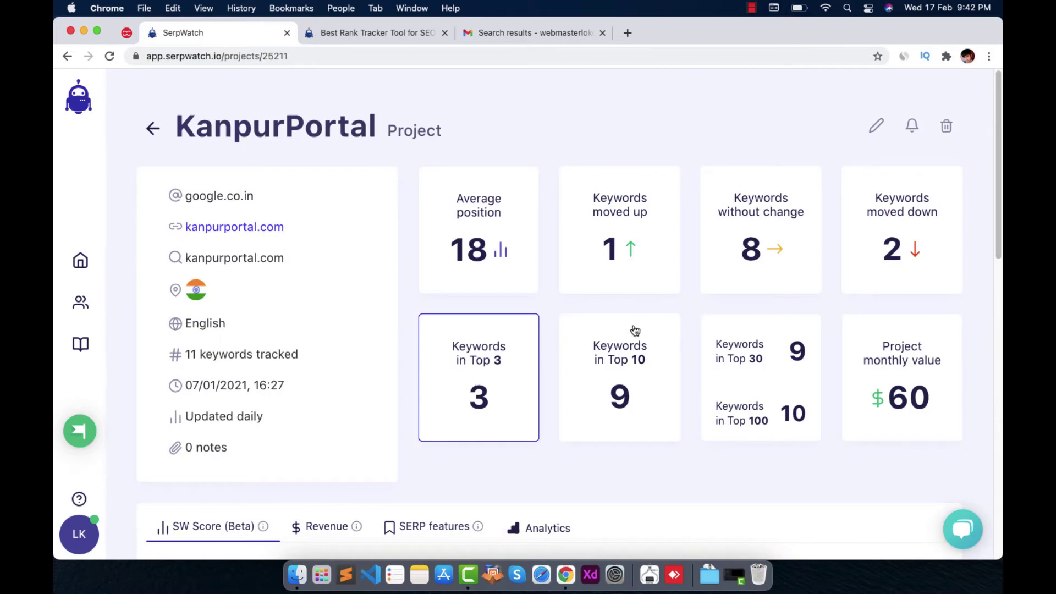
Switch the keyword list to the Keywords in Top 10 filter
left_click(640, 372)
scroll(632, 333, "up", 10)
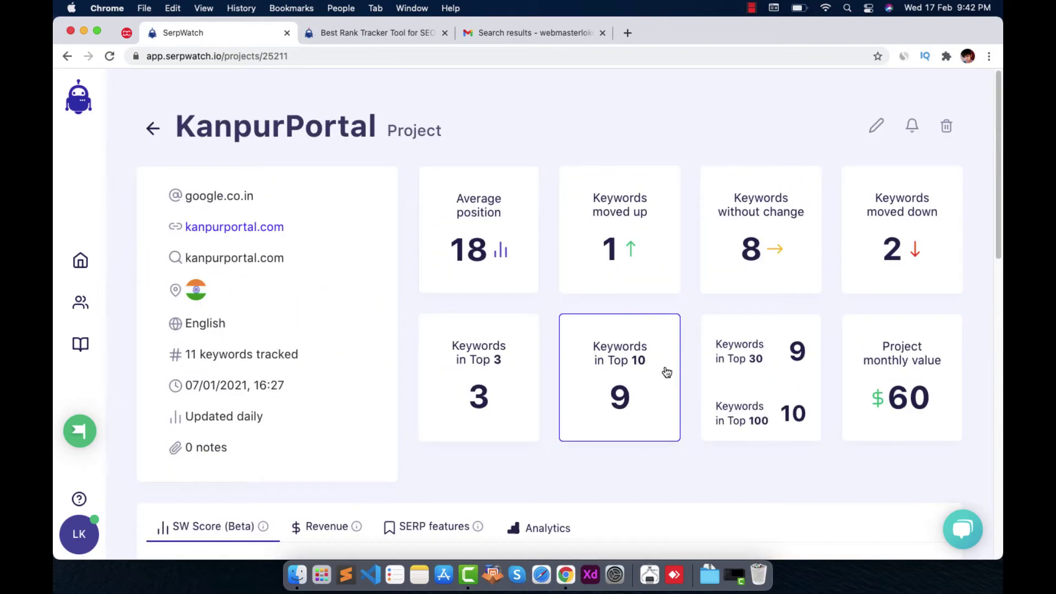
scroll(666, 373, "down", 10)
scroll(679, 381, "up", 10)
scroll(571, 396, "down", 4)
scroll(406, 397, "up", 1)
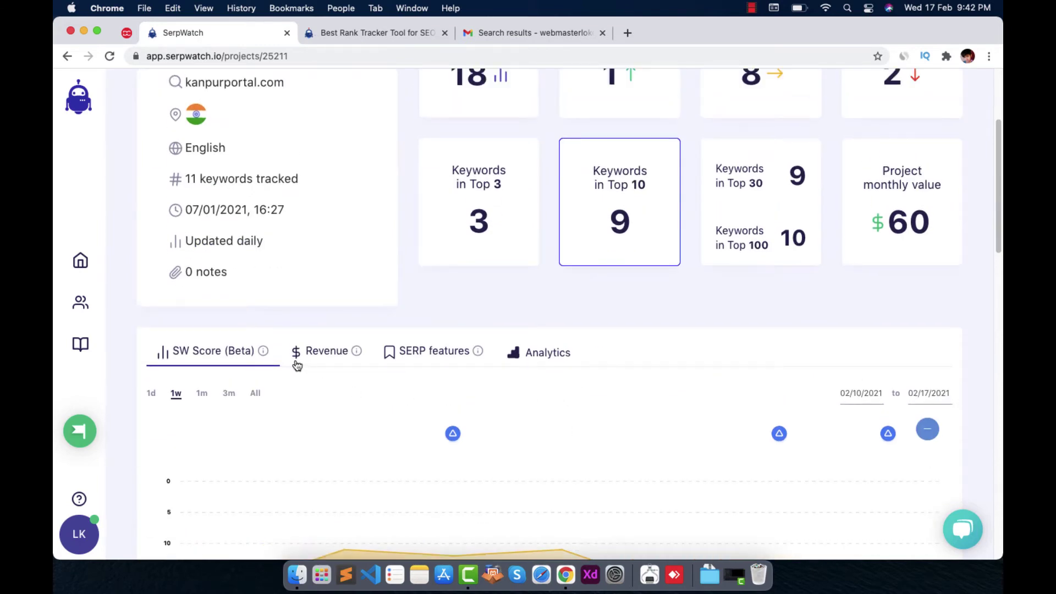
scroll(214, 365, "down", 5)
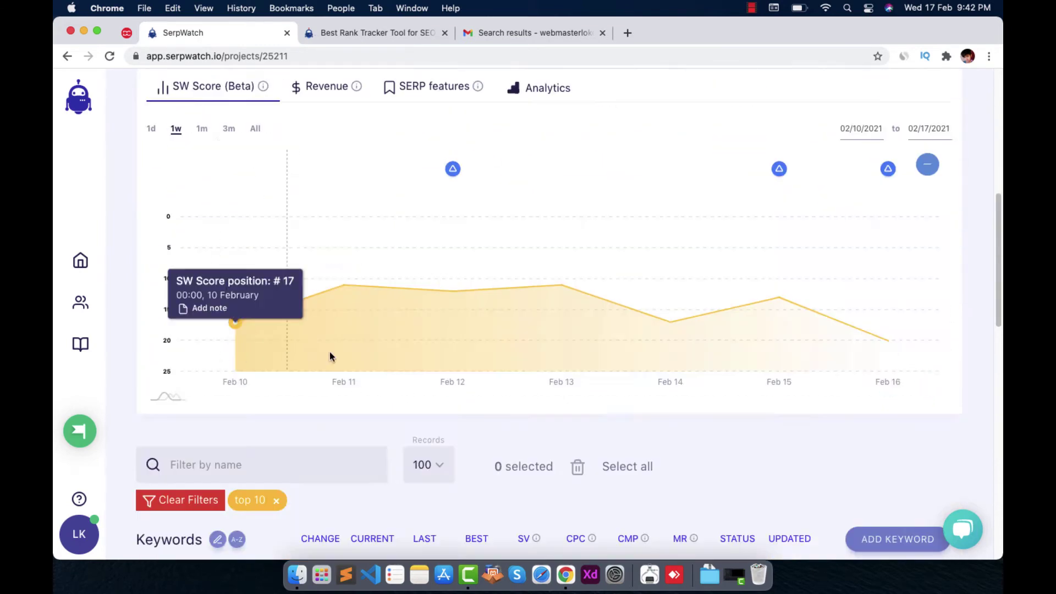
mouse_move(452, 169)
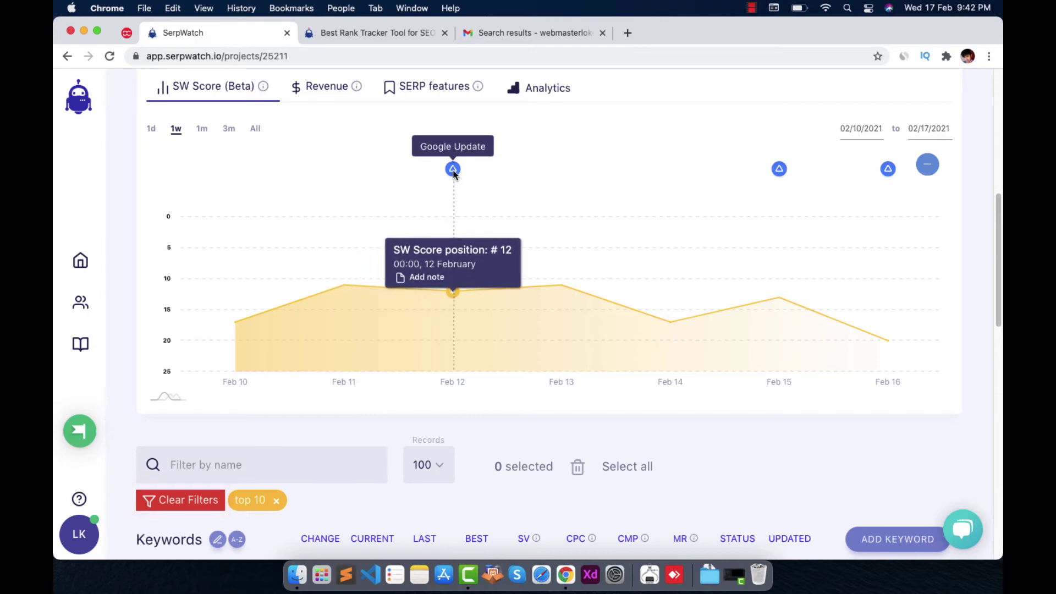
Read the Google update article linked from the chart, then close it
left_click(890, 171)
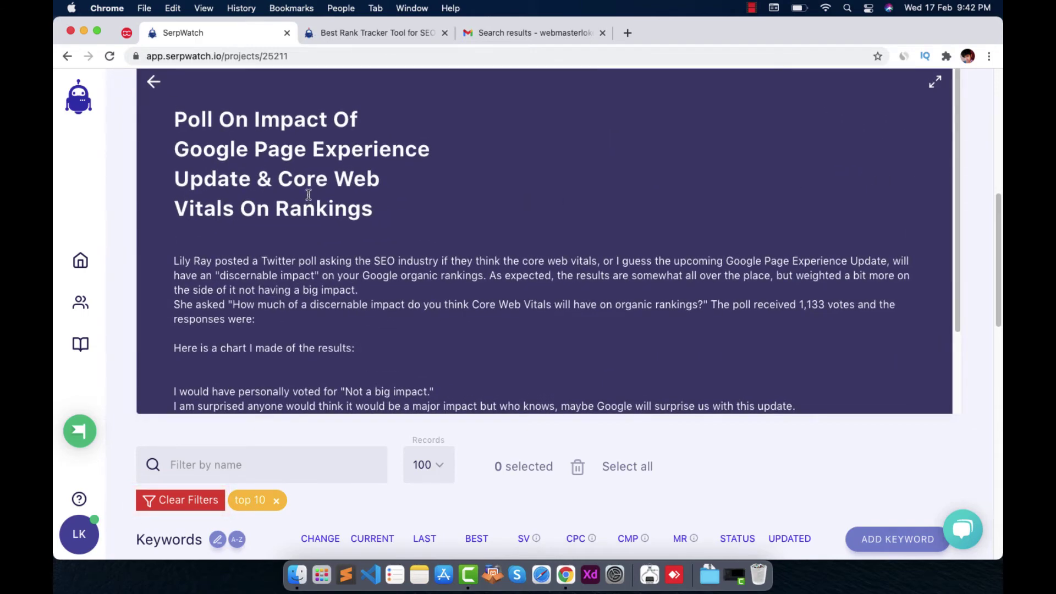
scroll(309, 196, "down", 3)
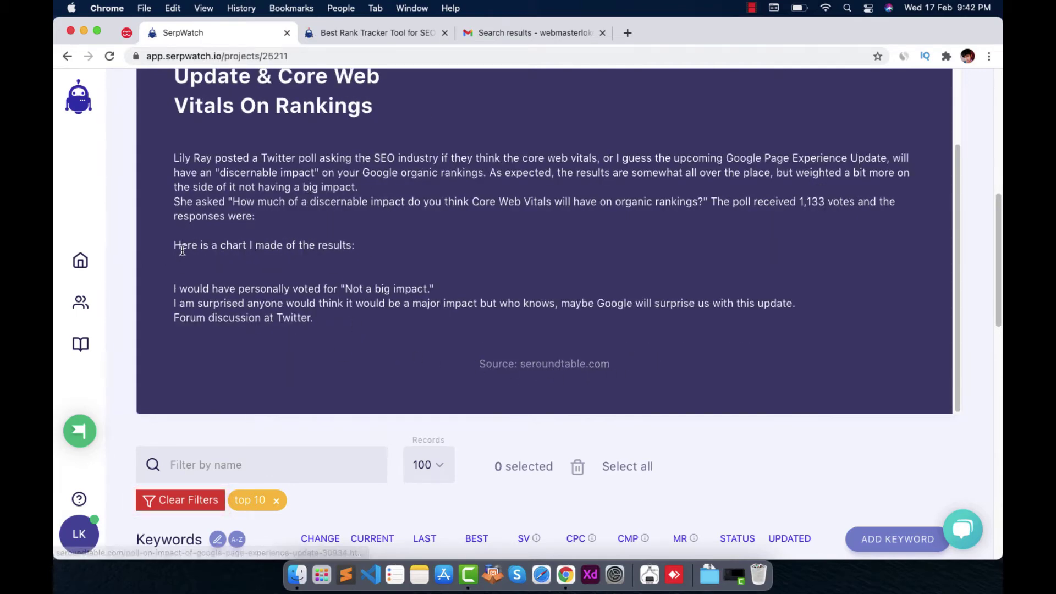
scroll(330, 209, "up", 3)
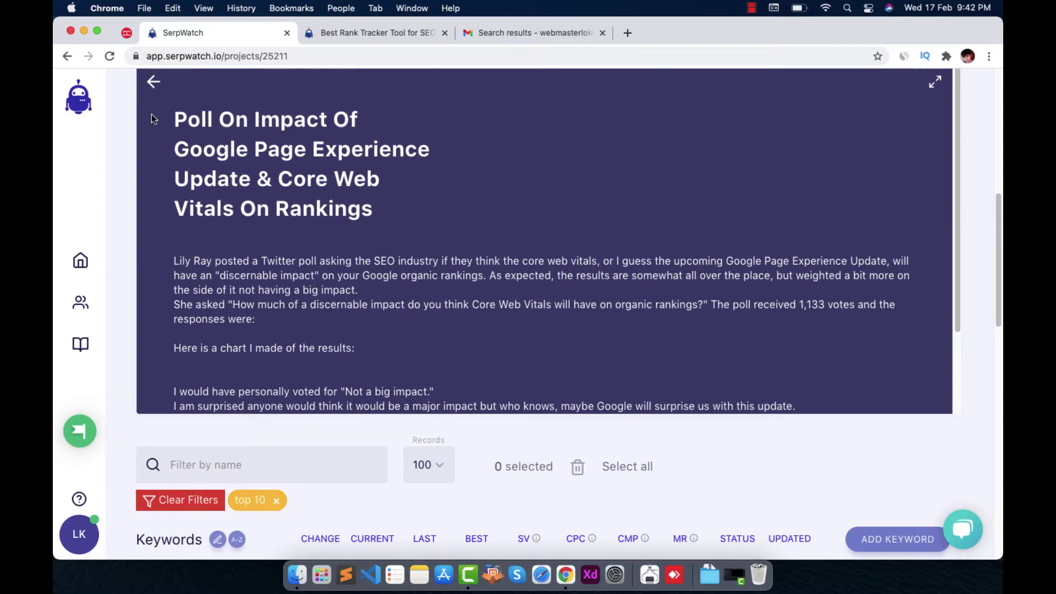
scroll(707, 249, "up", 1)
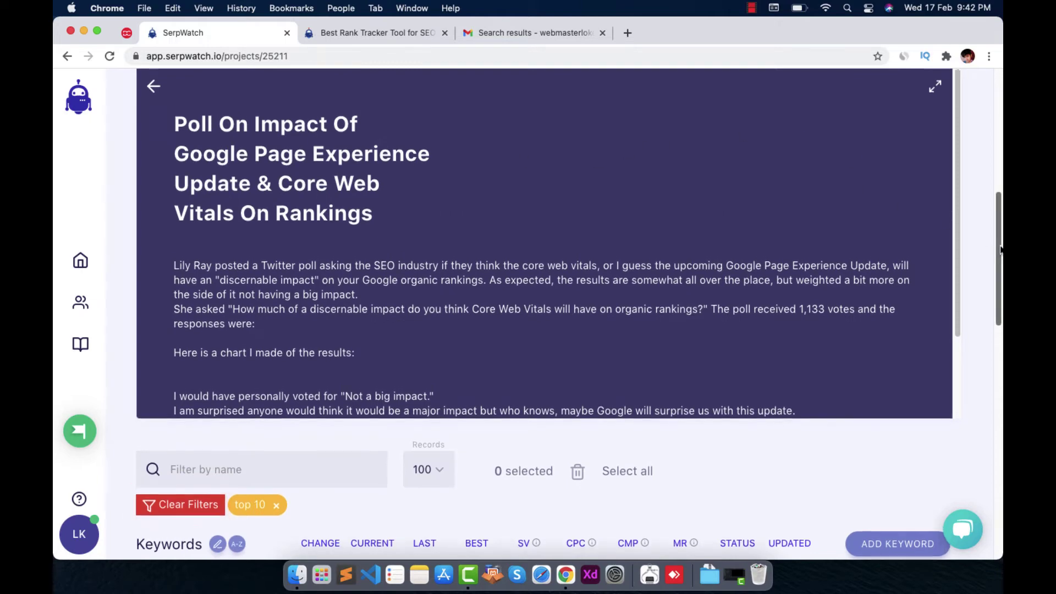
scroll(628, 291, "down", 2)
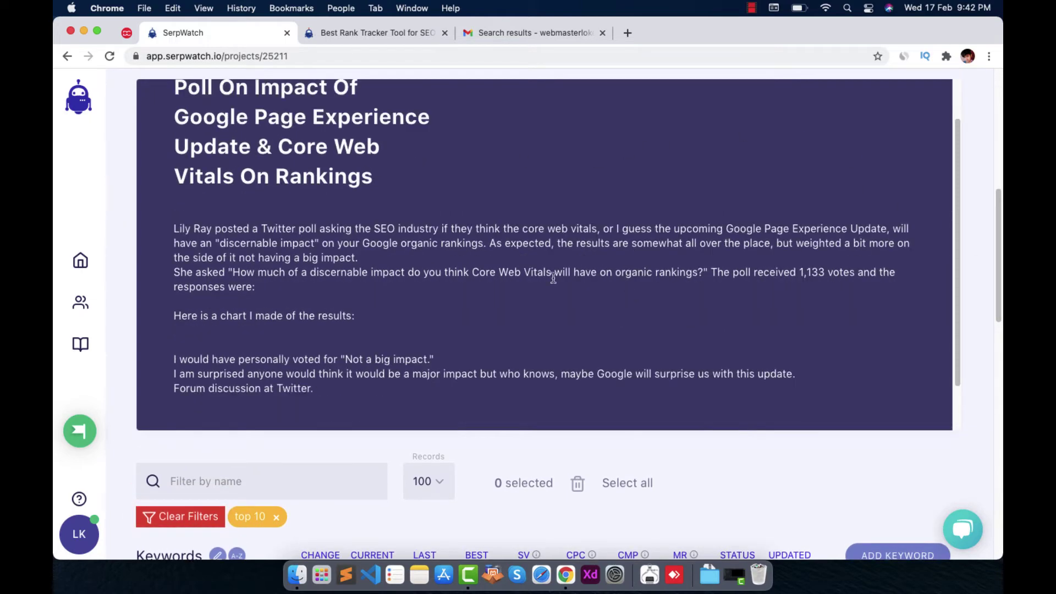
scroll(440, 289, "up", 2)
left_click(153, 98)
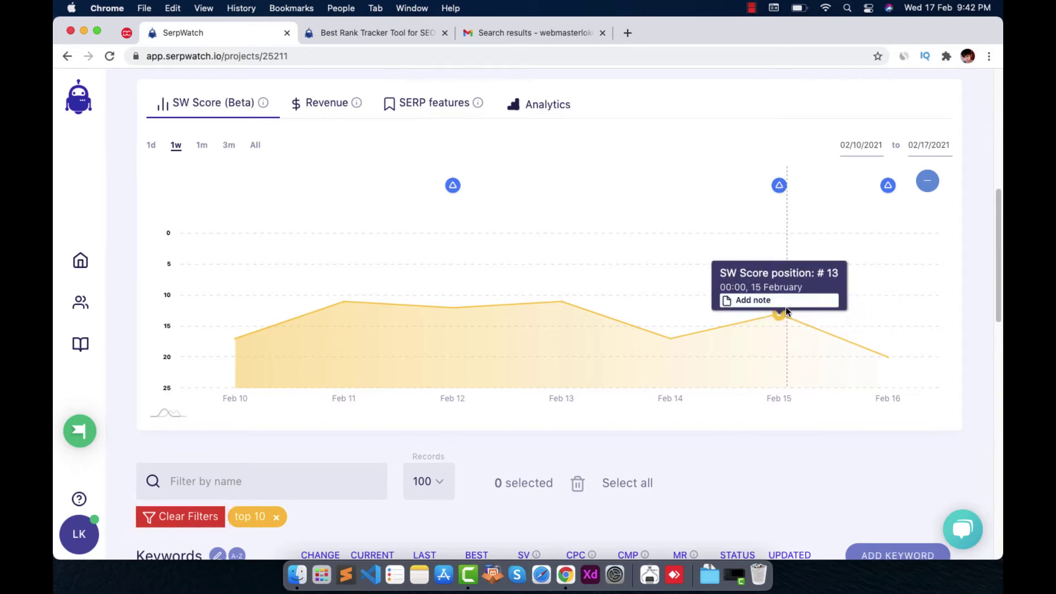
Read the Feb 15 Google update article, then return to the SW Score (Beta) chart
mouse_move(781, 187)
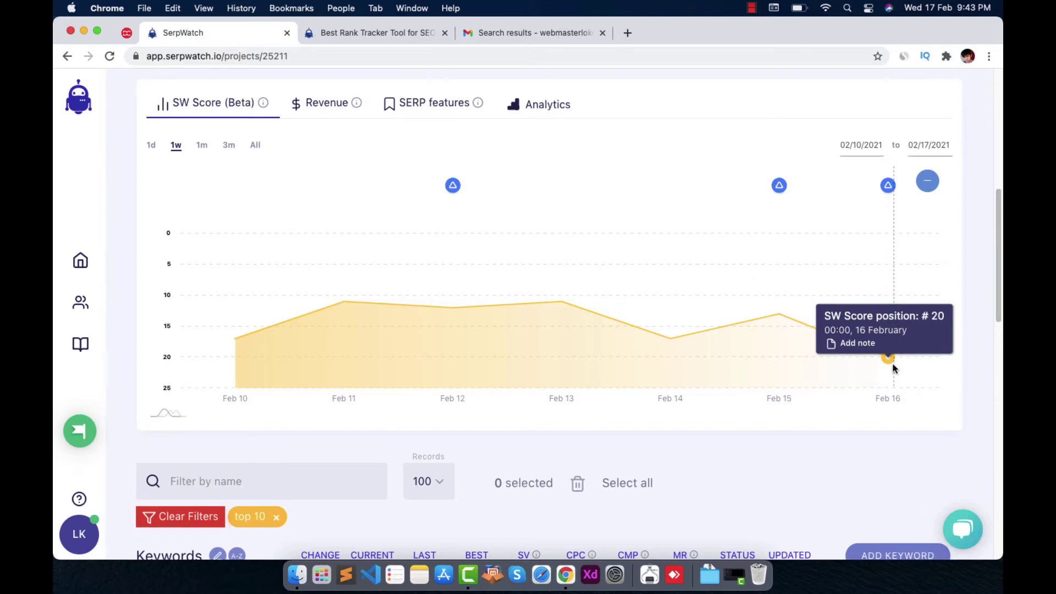
left_click(779, 186)
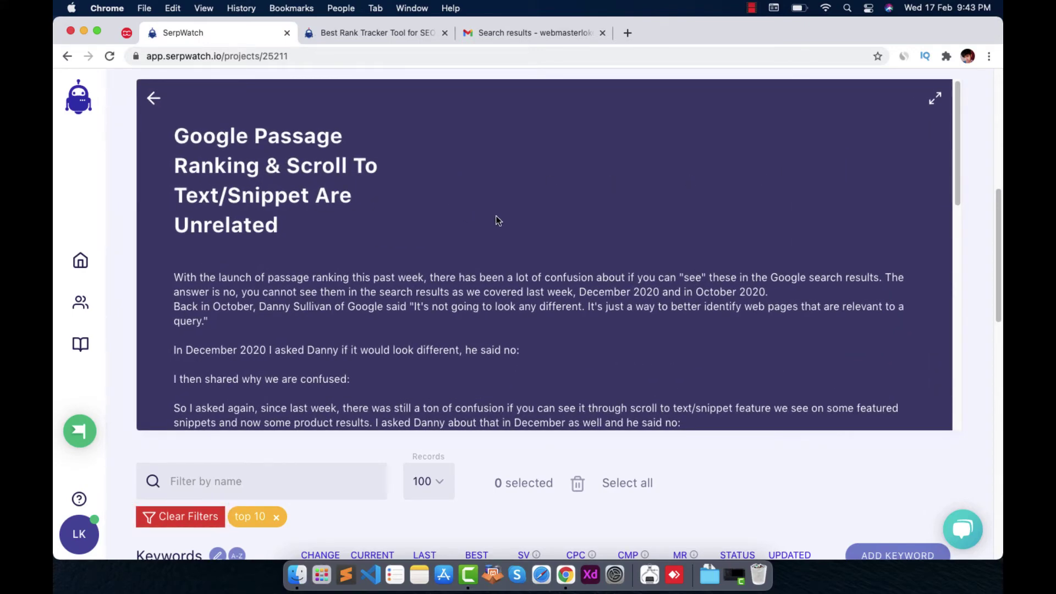
scroll(496, 220, "down", 5)
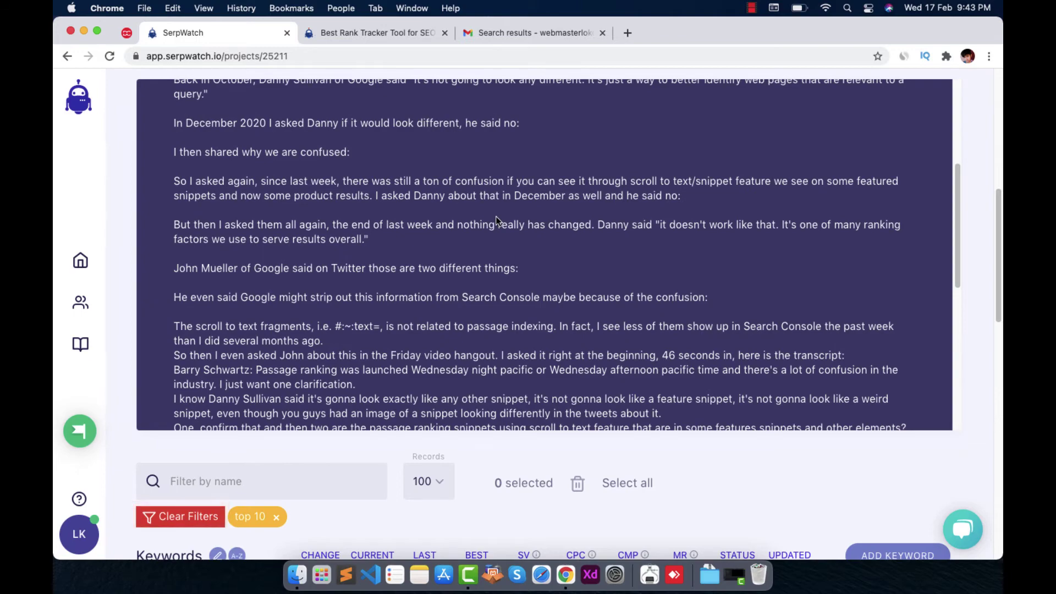
scroll(496, 220, "down", 8)
scroll(496, 218, "up", 10)
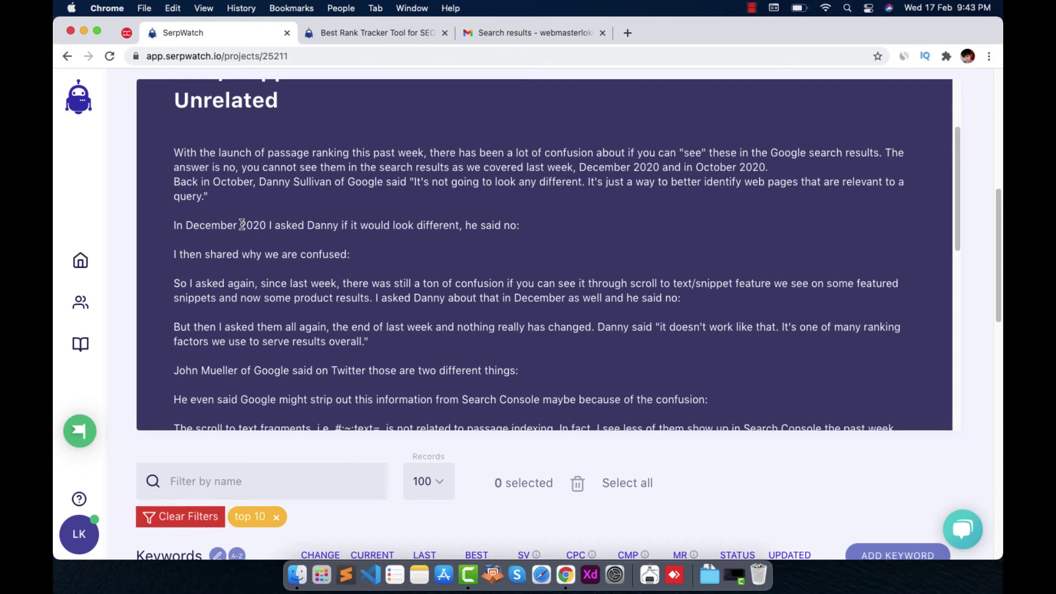
scroll(242, 220, "up", 4)
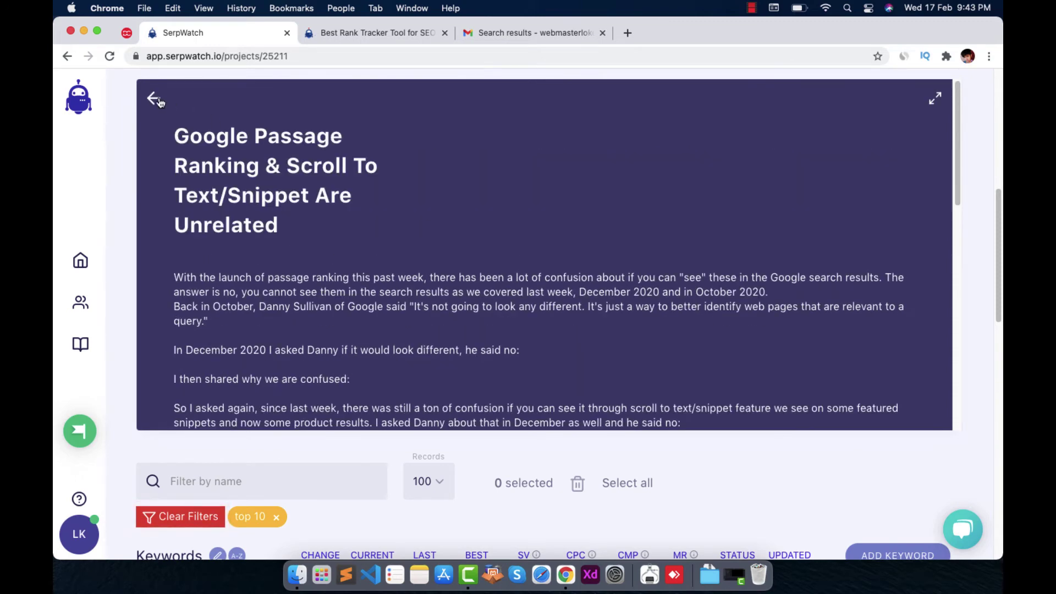
left_click(158, 100)
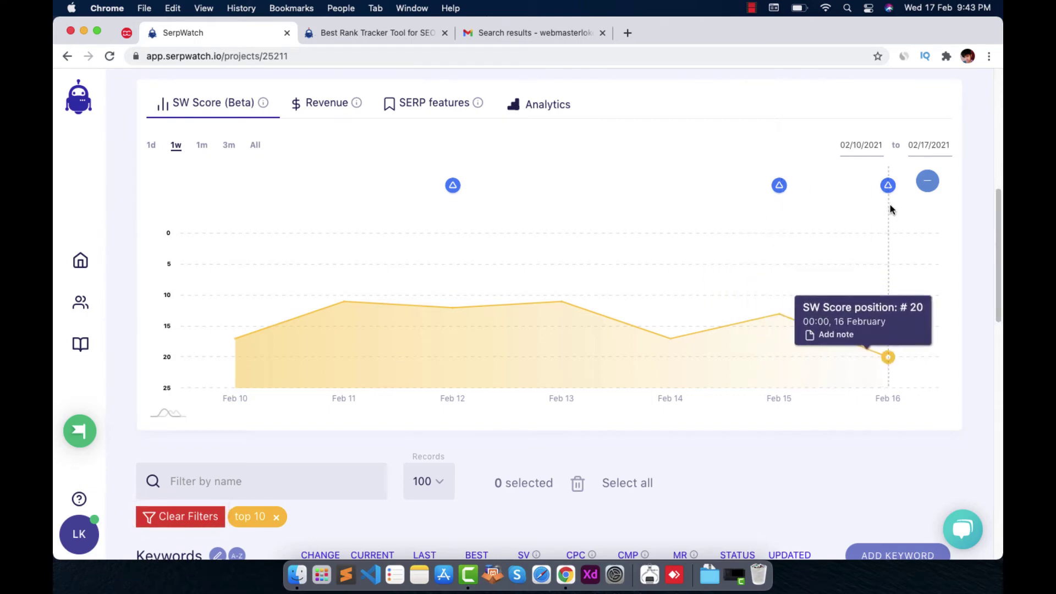
scroll(999, 262, "up", 3)
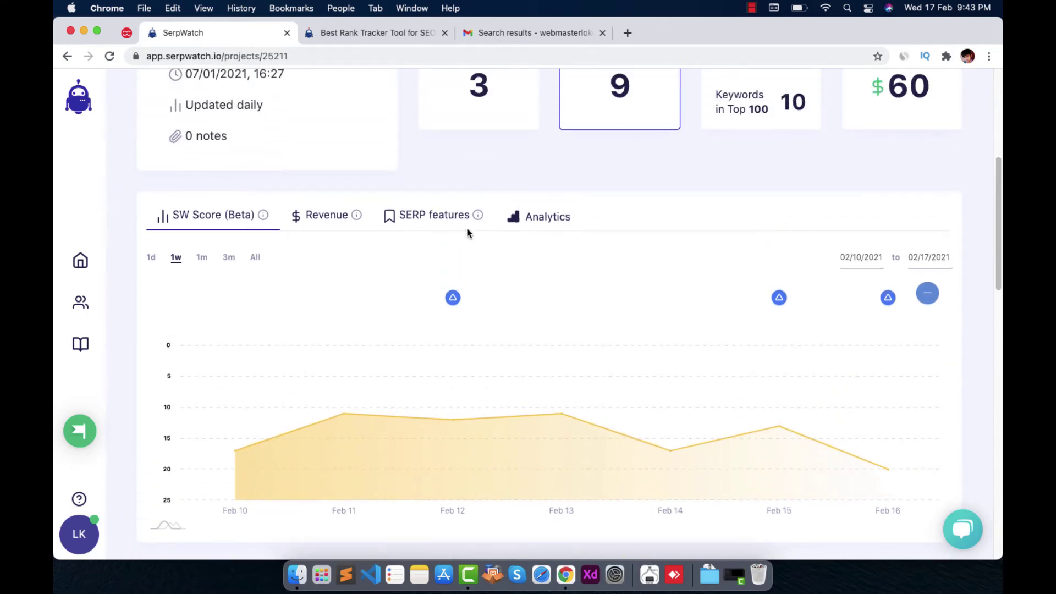
View the project's revenue chart, then the SERP features chart showing 5 keywords with image results
left_click(367, 218)
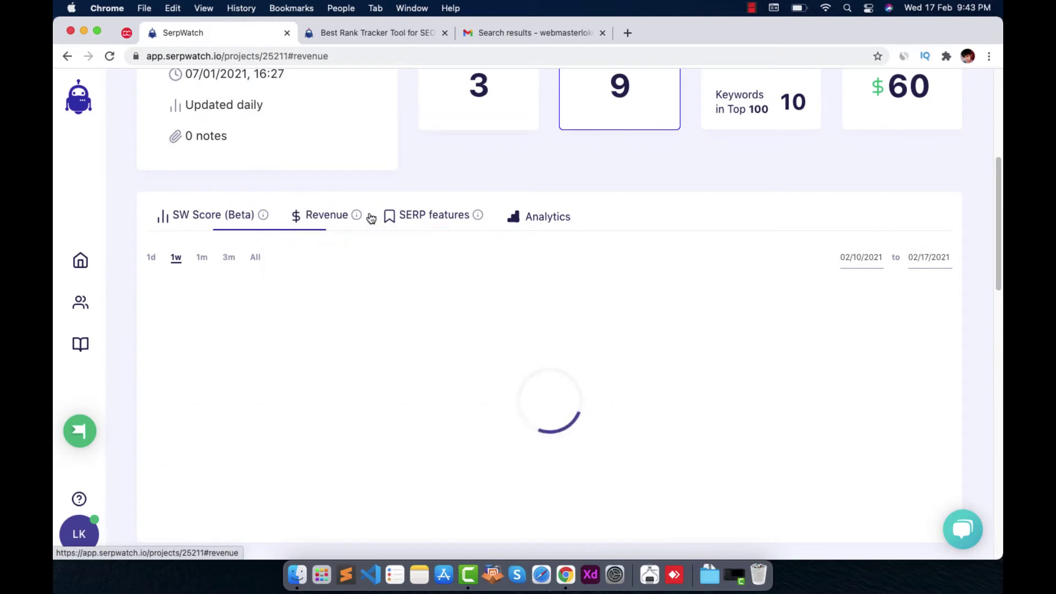
left_click(454, 218)
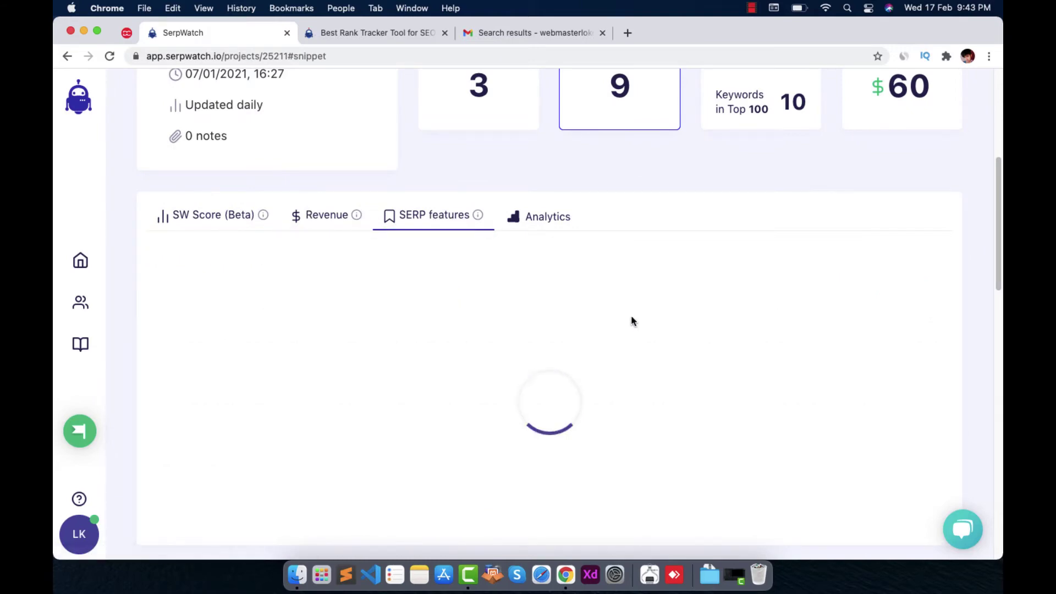
scroll(632, 318, "down", 1)
mouse_move(238, 348)
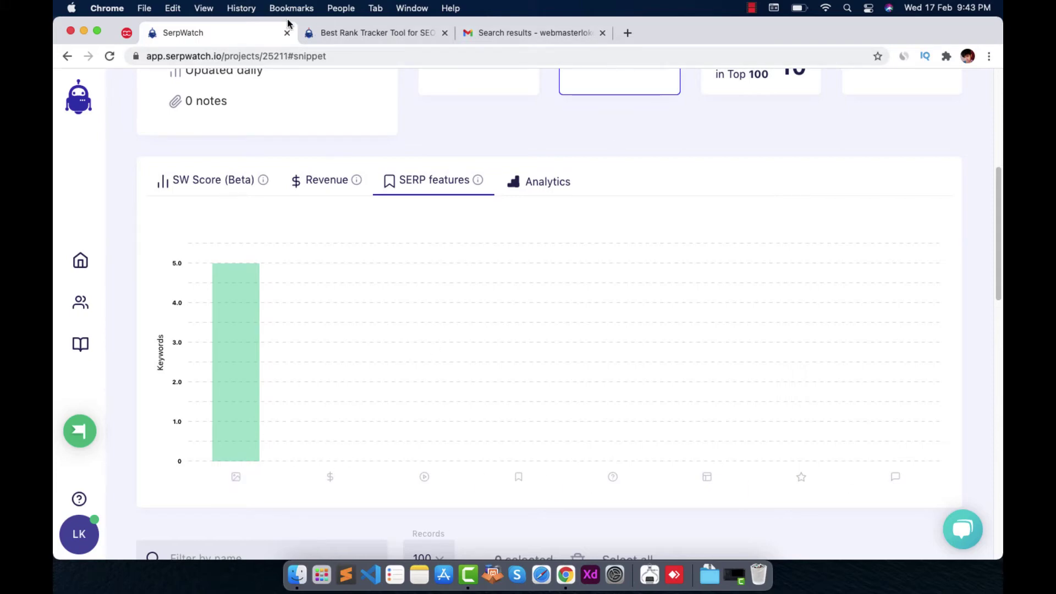
Open a new tab beside SerpWatch and start a 'google rich re' search
right_click(249, 31)
left_click(261, 38)
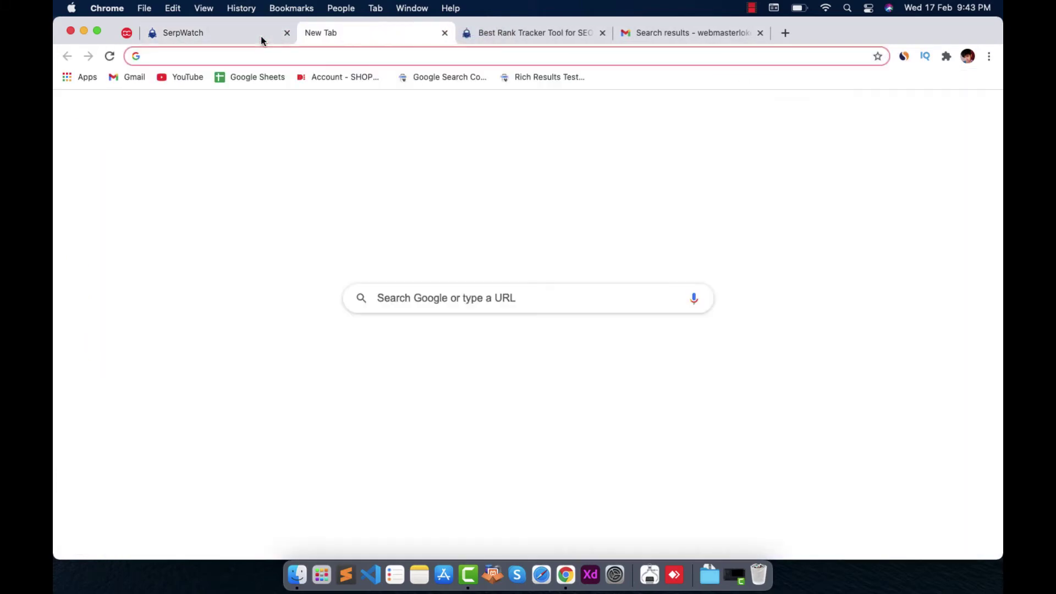
type("google rich re")
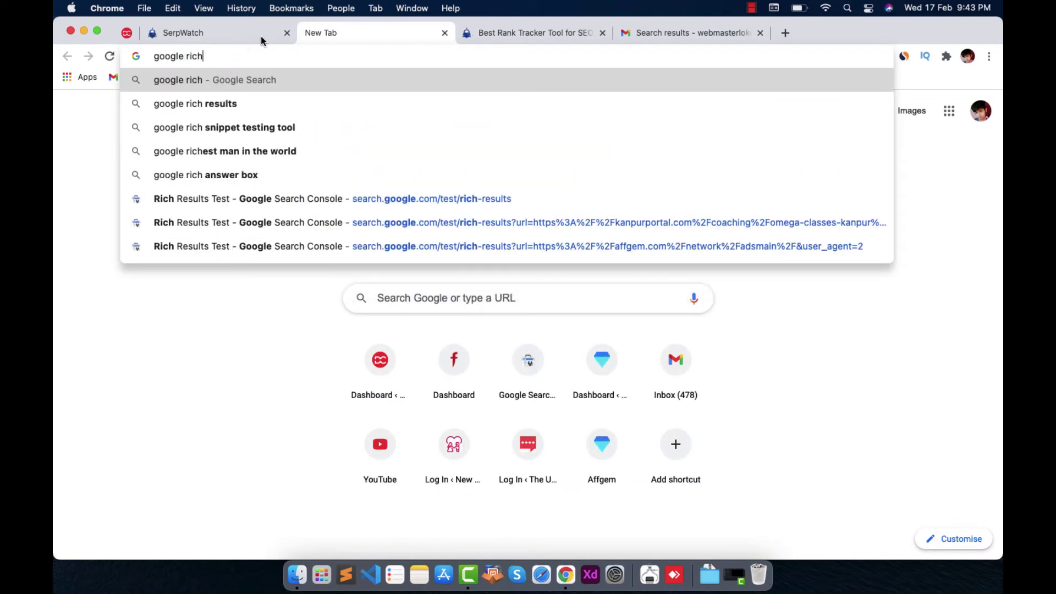
Search for google rich results and open the Explore the Search Gallery result
key("Return")
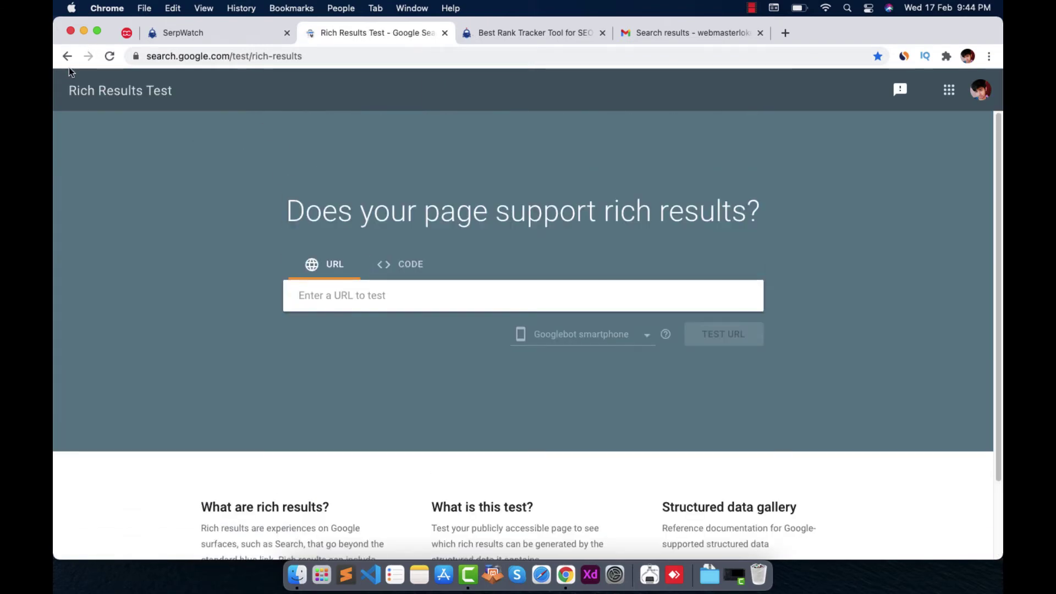
left_click(68, 59)
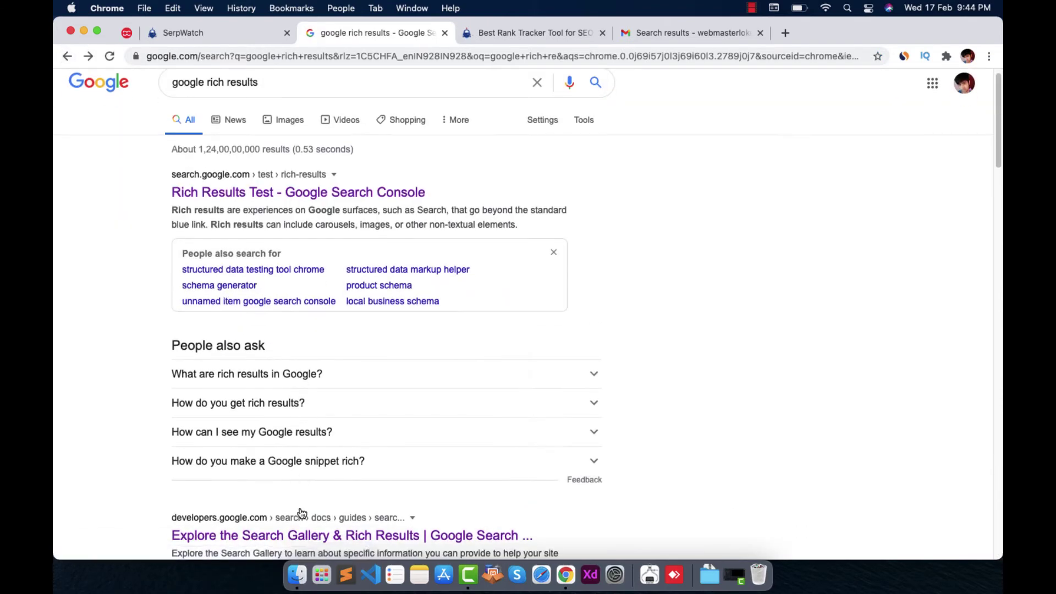
left_click(307, 533)
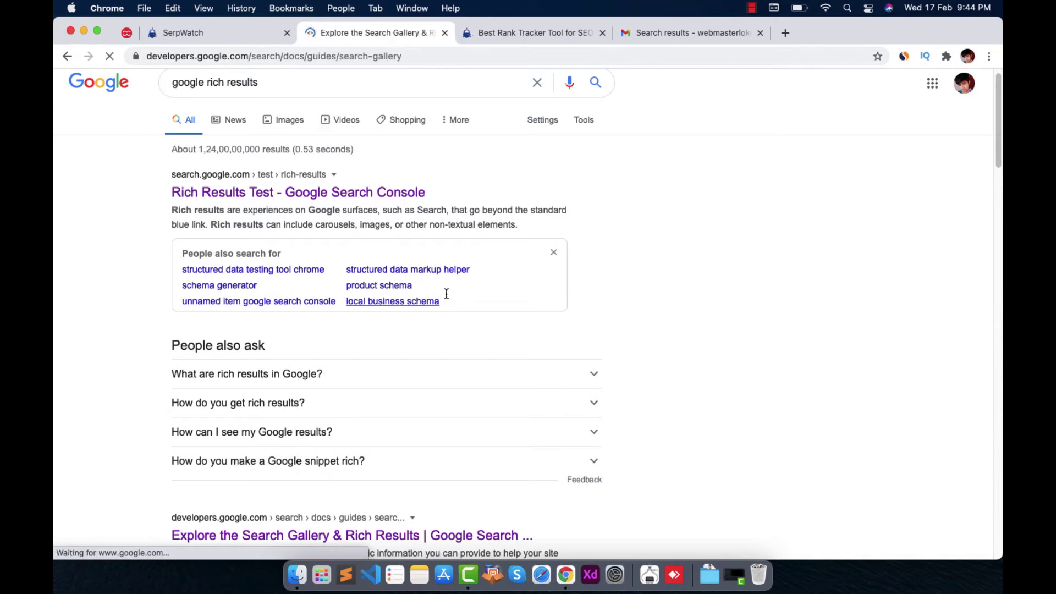
scroll(350, 253, "down", 7)
scroll(399, 228, "up", 3)
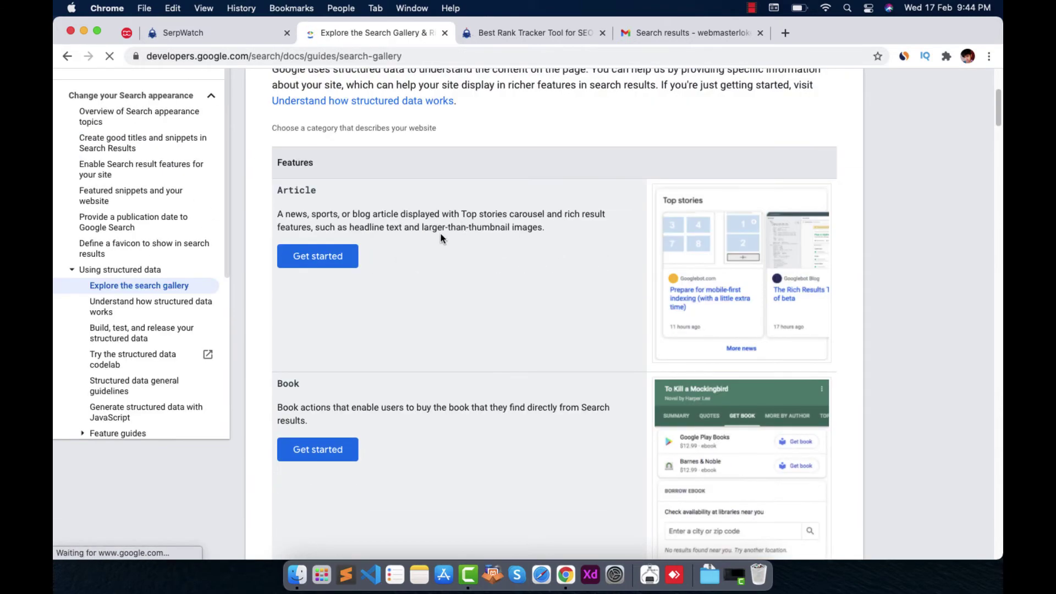
scroll(404, 363, "down", 3)
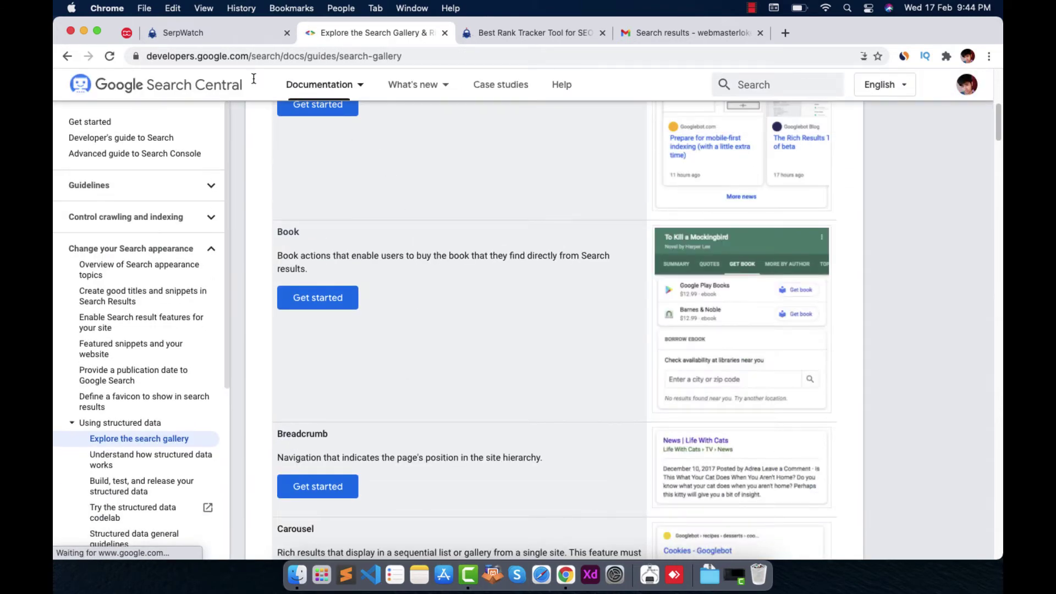
Compare the SerpWatch project with the search gallery page and show the gallery's full address
left_click(161, 41)
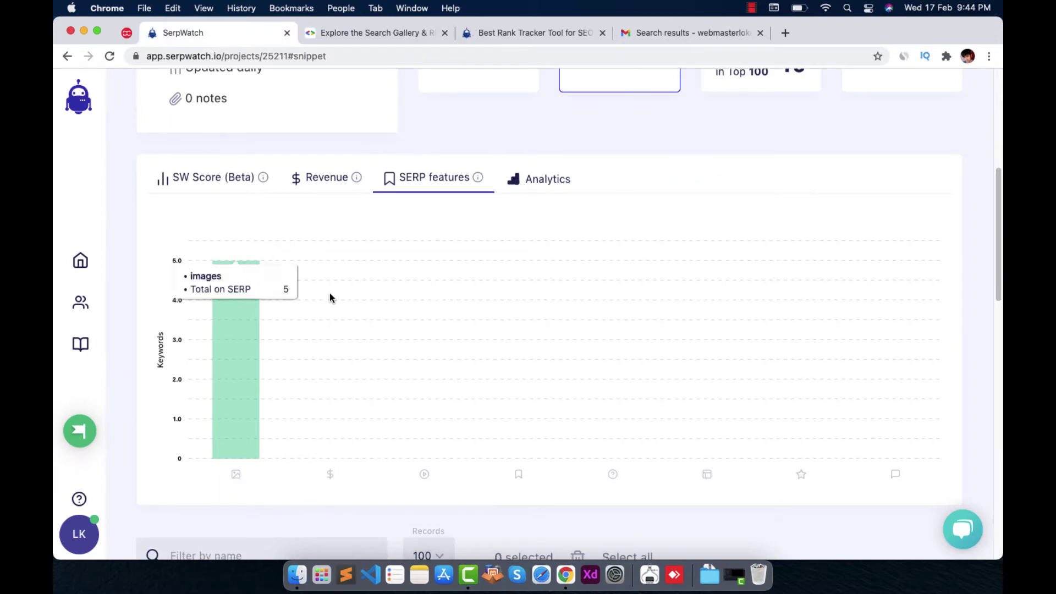
left_click(337, 34)
scroll(445, 471, "down", 10)
scroll(389, 135, "up", 1)
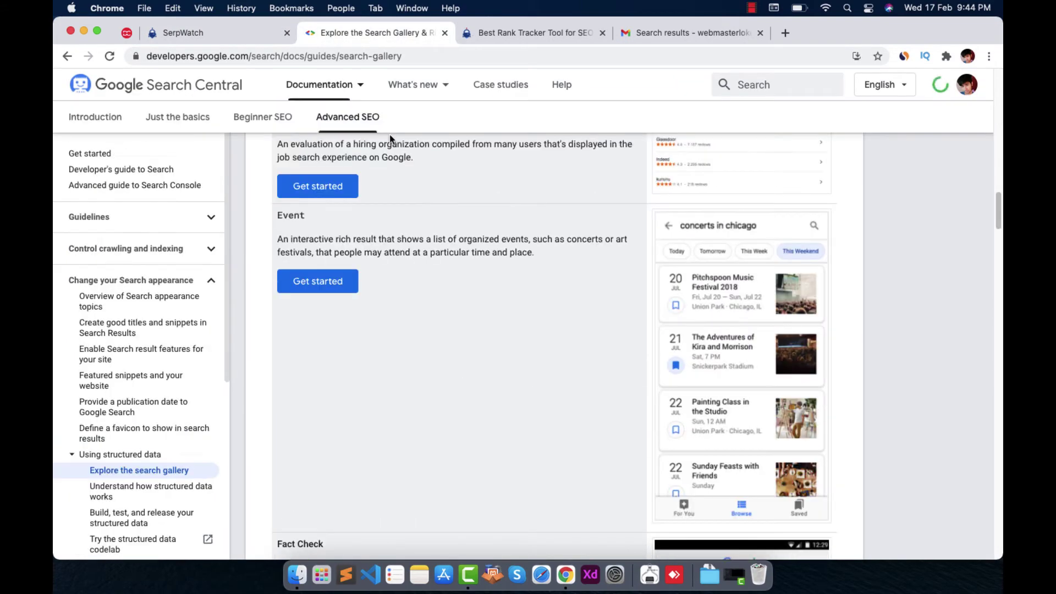
left_click(242, 35)
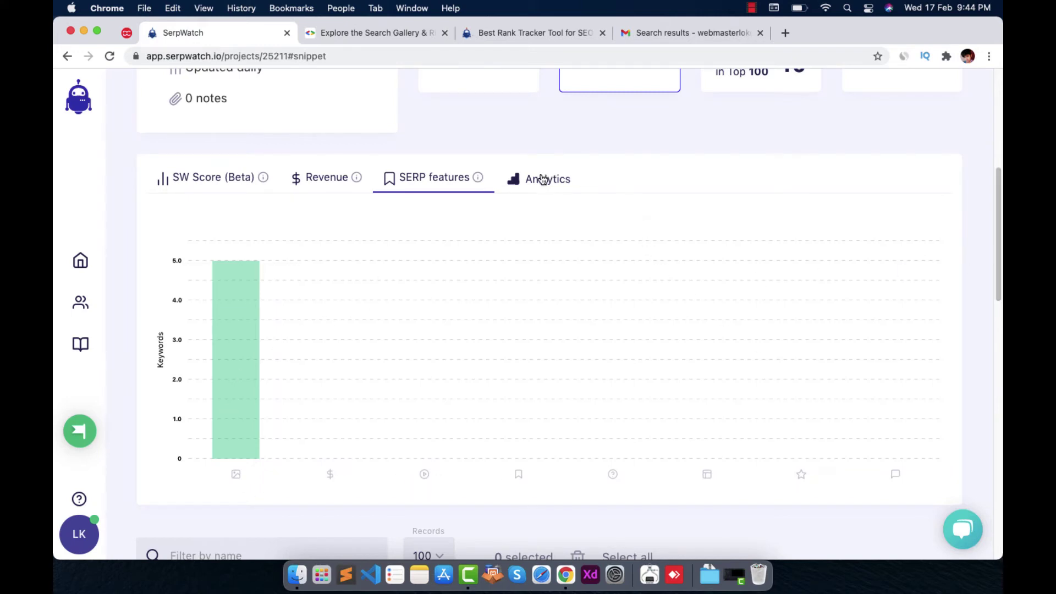
left_click(340, 33)
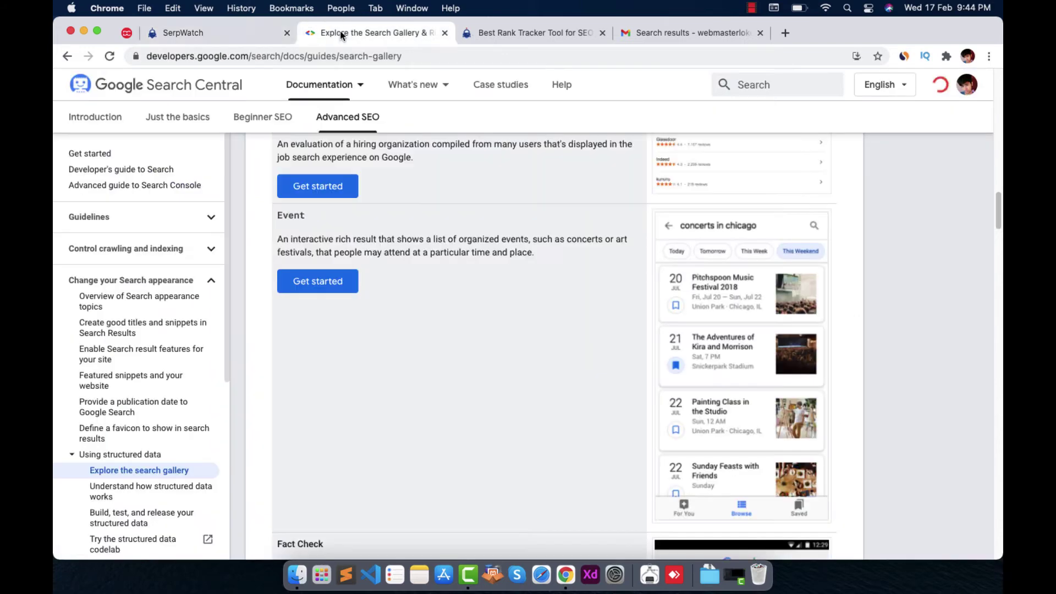
left_click(511, 55)
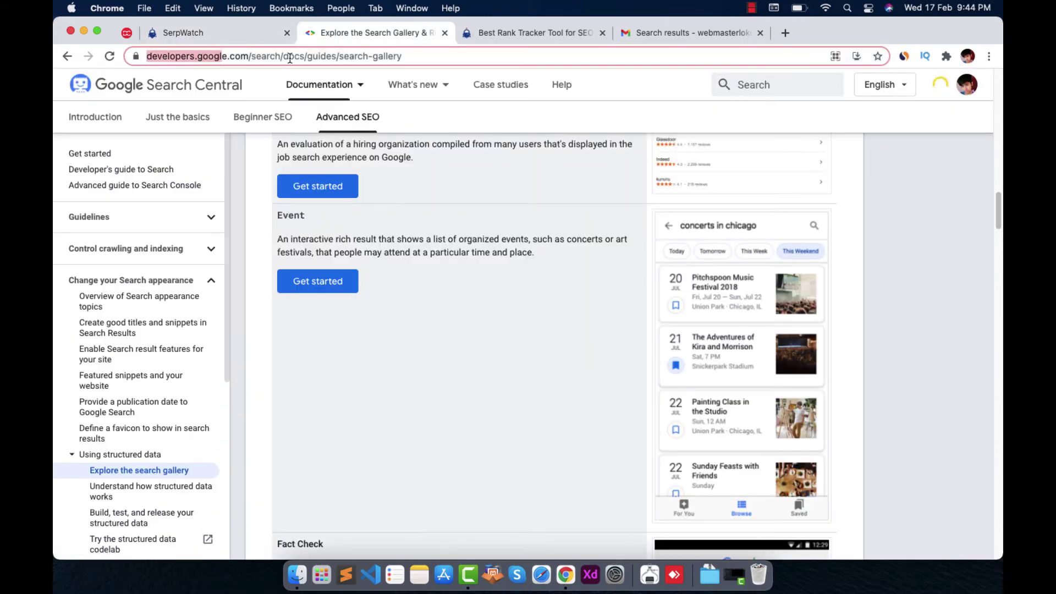
left_click(474, 52)
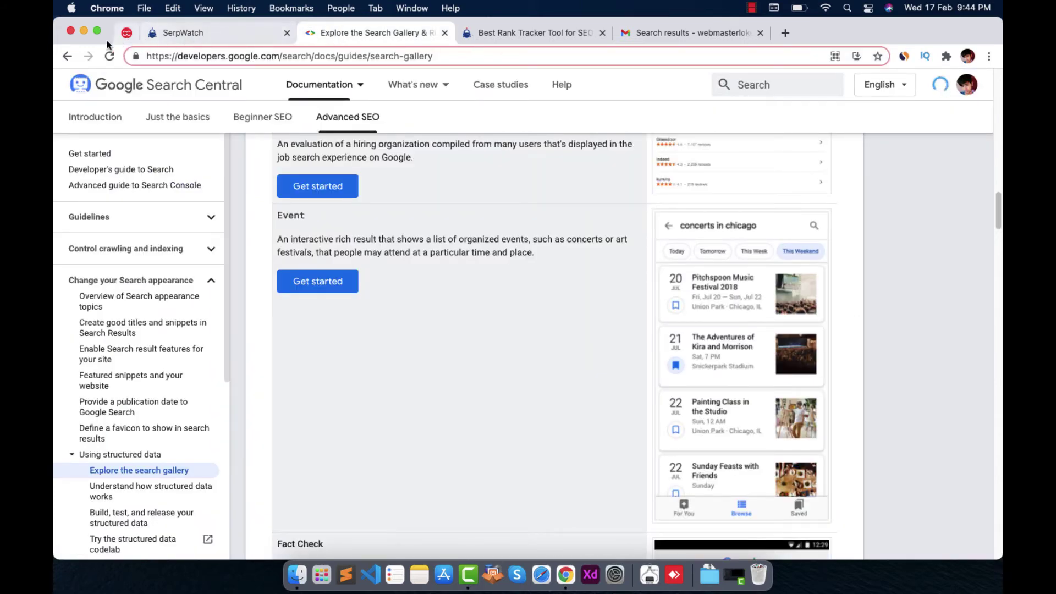
Return to the google rich results search page, then switch back to the SerpWatch tab
left_click(76, 51)
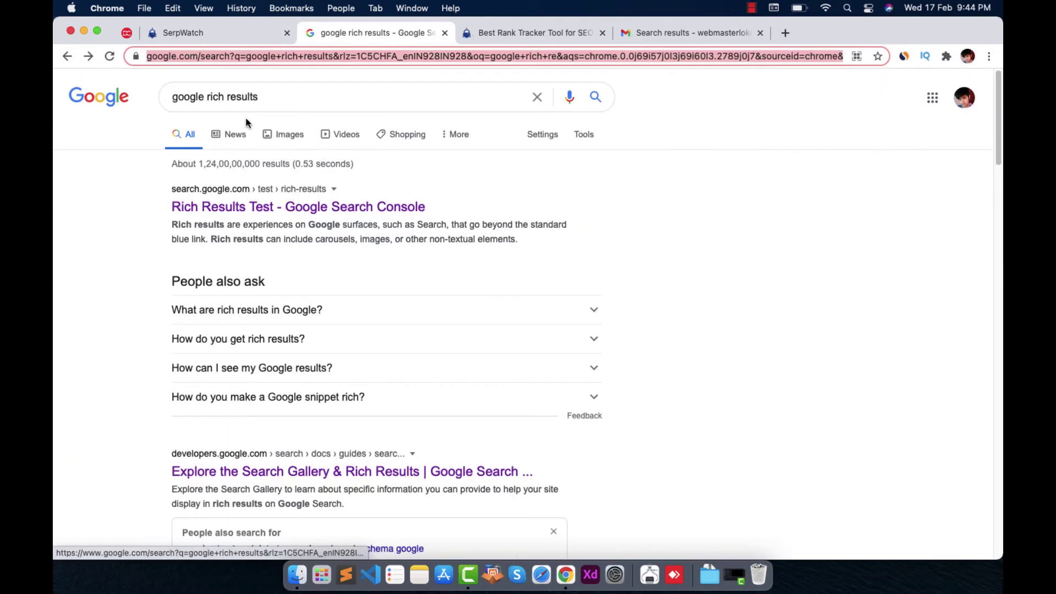
left_click_drag(270, 103, 162, 97)
left_click(204, 34)
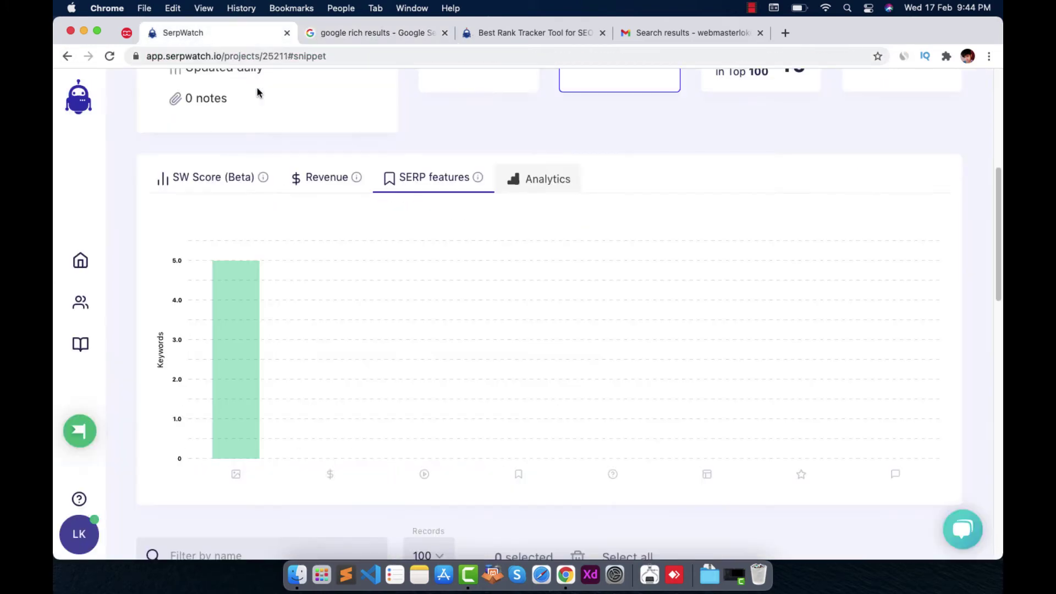
Open the KanpurPortal project's Analytics view, which asks to connect Google Analytics, and scroll to the keywords
left_click(567, 179)
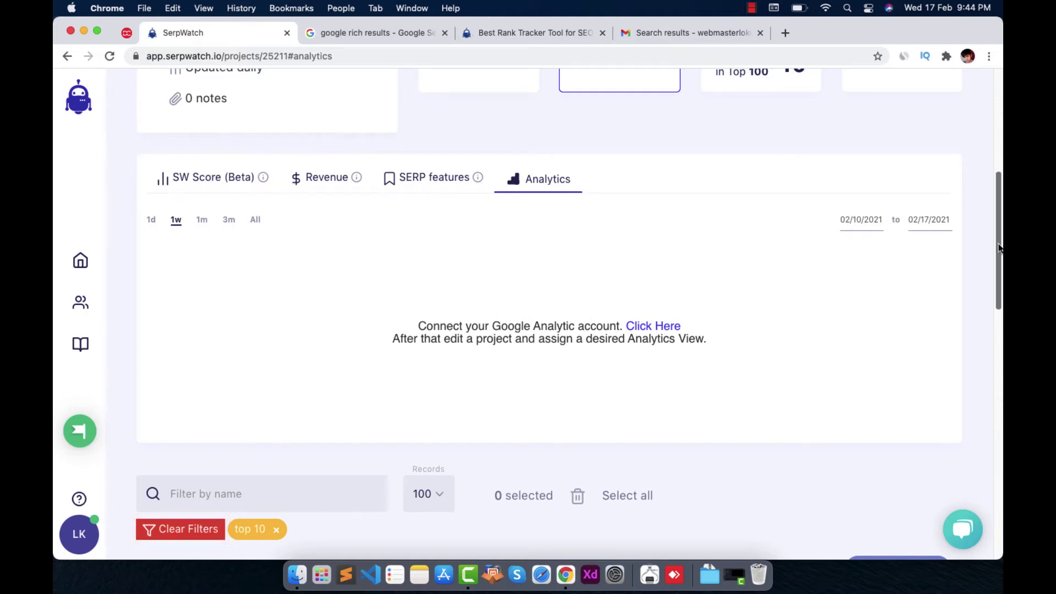
scroll(997, 248, "up", 2)
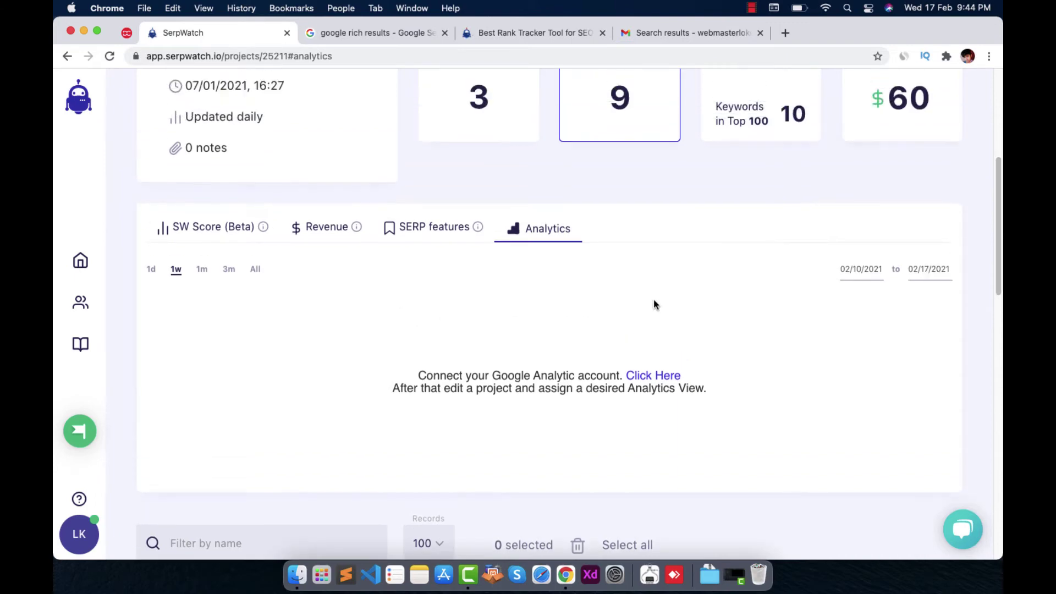
left_click_drag(1000, 241, 993, 331)
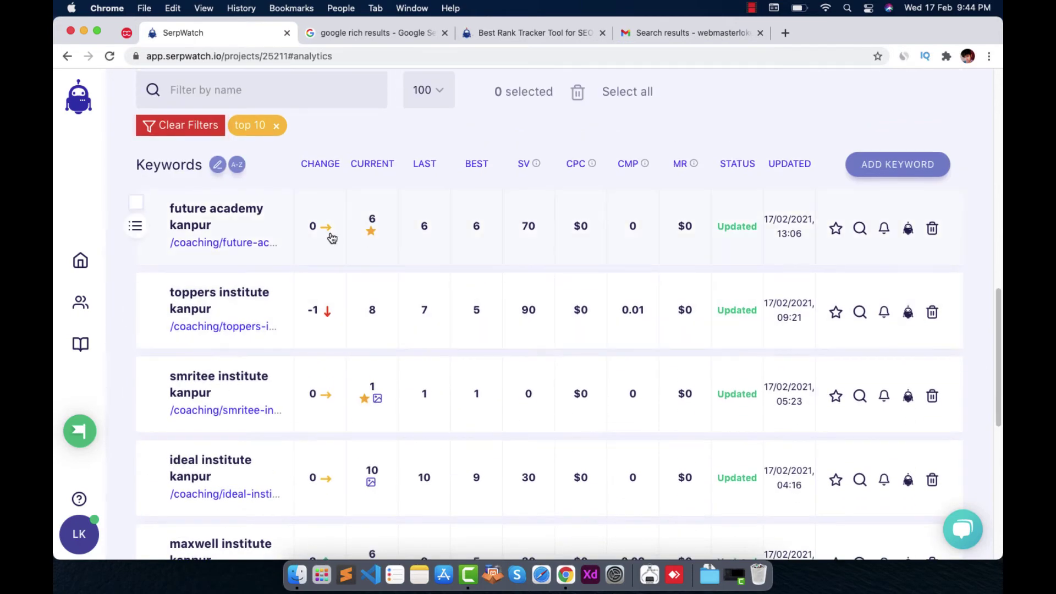
Open and dismiss the add keyword form, then scroll through the keyword's ranking records
left_click(887, 171)
left_click(692, 252)
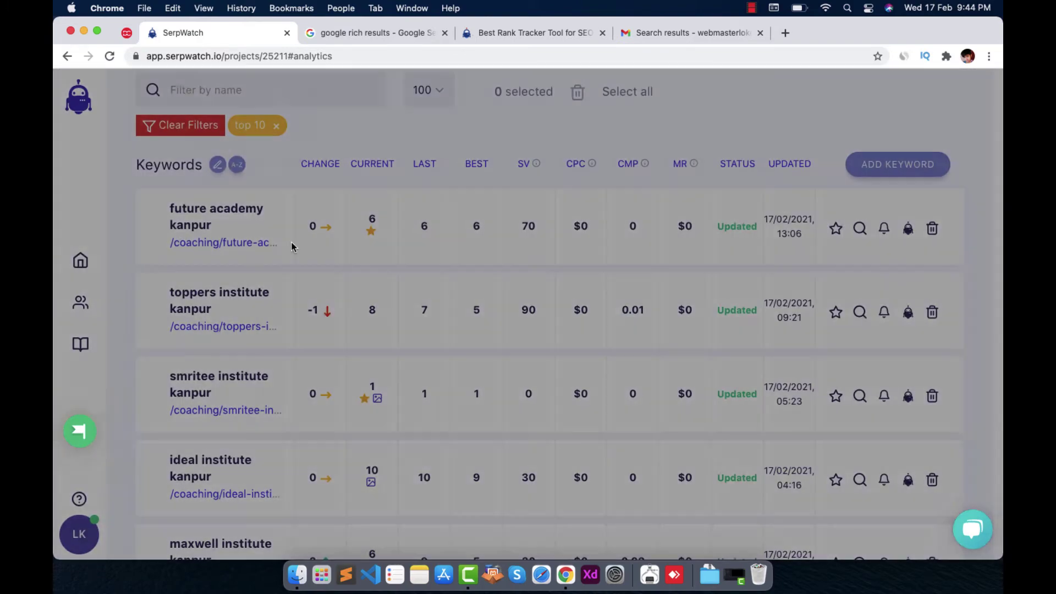
scroll(443, 363, "down", 3)
scroll(455, 362, "up", 5)
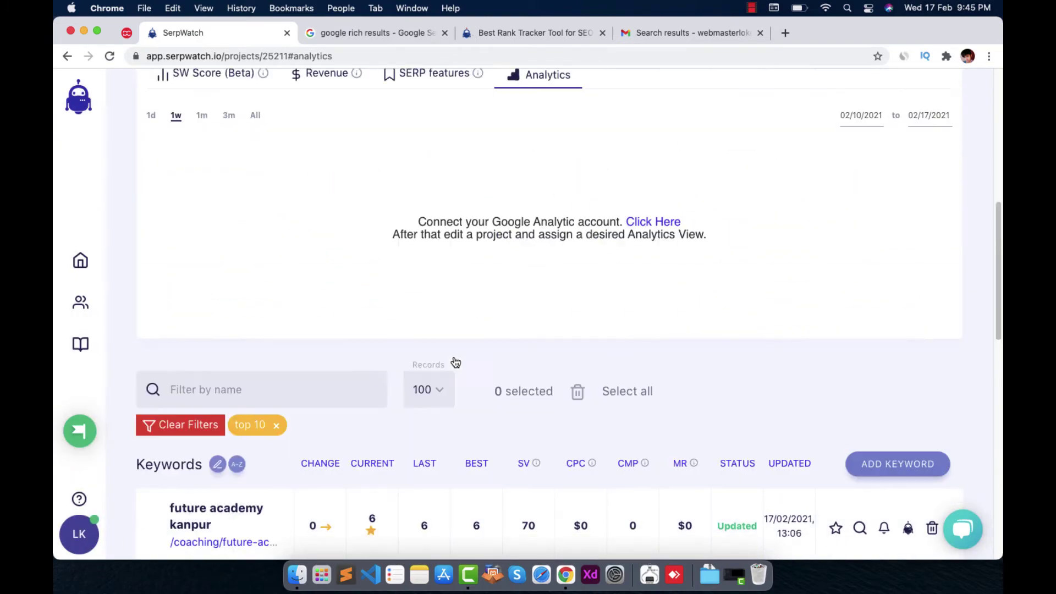
scroll(385, 366, "down", 1)
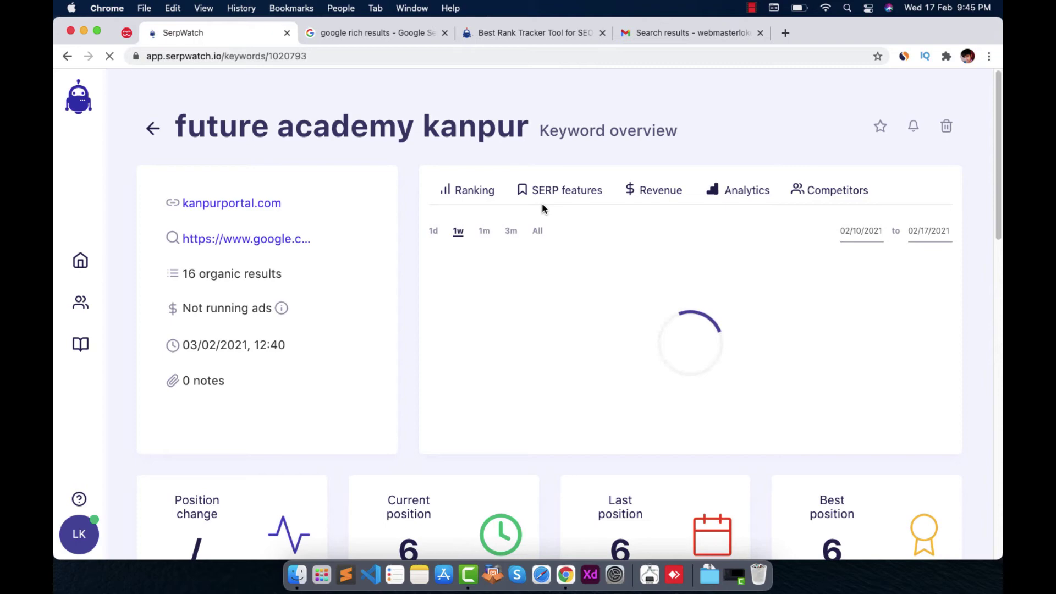
scroll(294, 435, "down", 3)
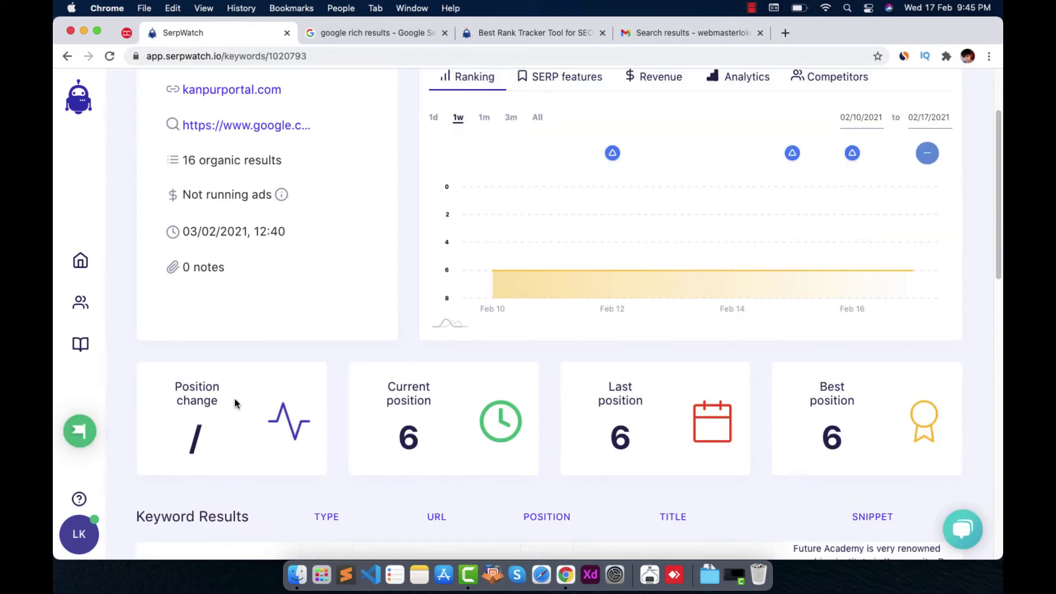
scroll(486, 429, "down", 1)
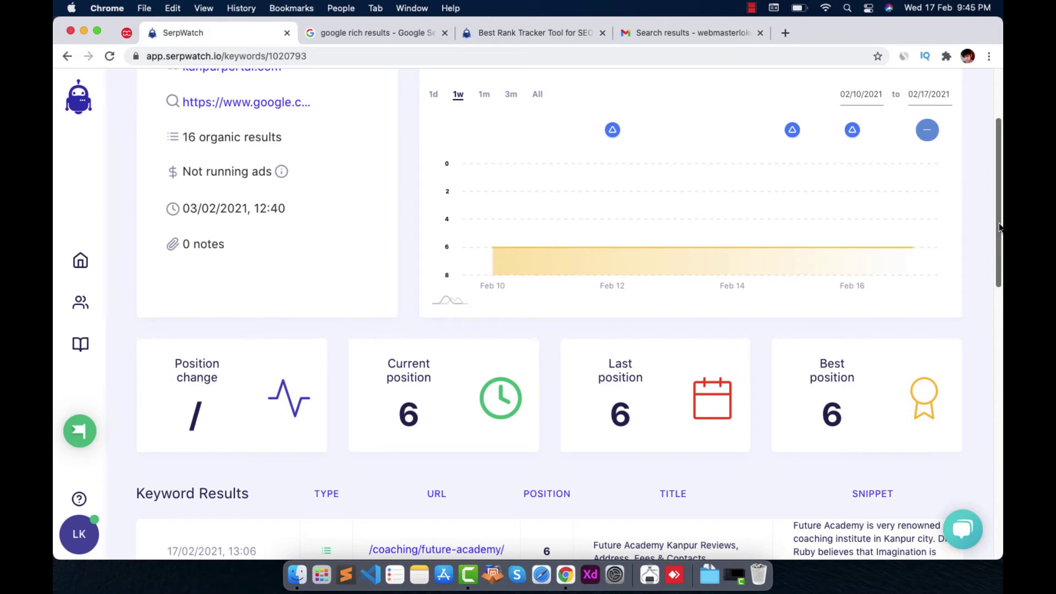
left_click_drag(1000, 220, 997, 344)
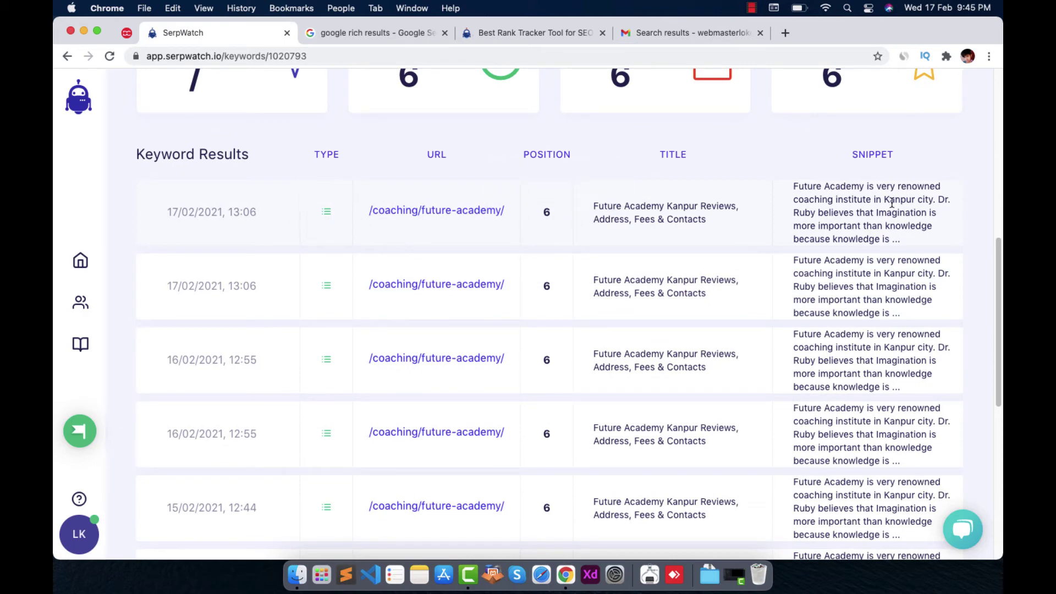
Bring up the Future Academy Kanpur review page and close it
scroll(873, 172, "up", 8)
scroll(844, 153, "down", 6)
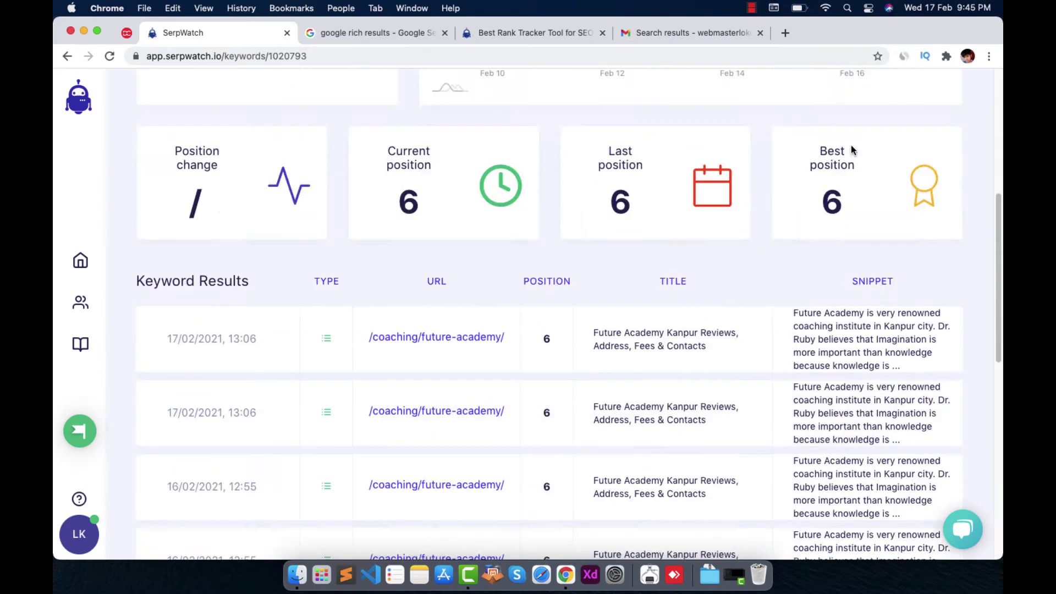
scroll(853, 149, "up", 6)
scroll(435, 225, "down", 15)
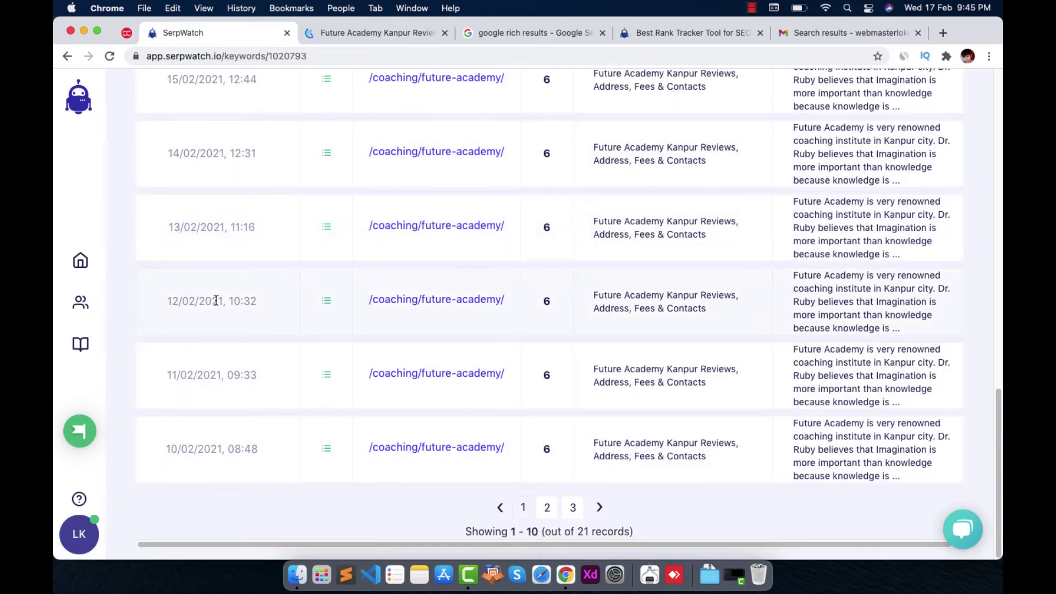
scroll(216, 299, "up", 9)
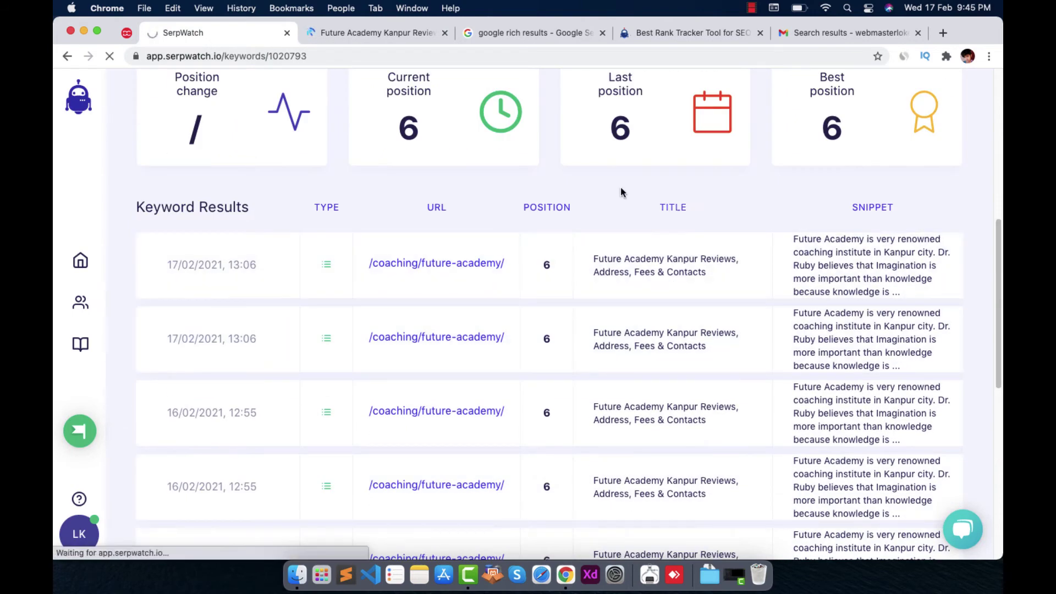
left_click(385, 34)
left_click(444, 33)
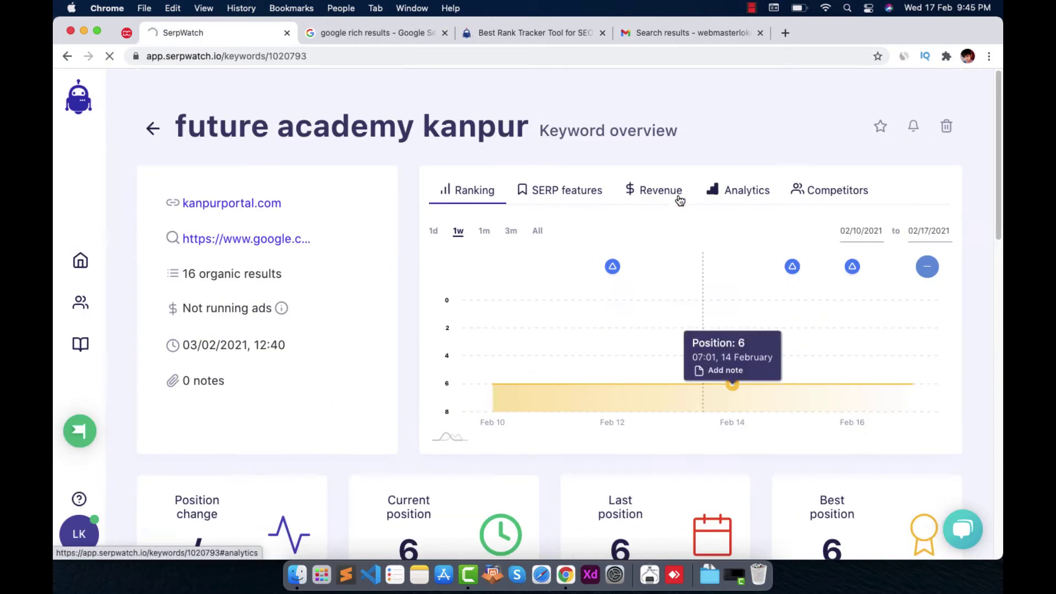
Sort the keyword results by title
scroll(680, 197, "up", 8)
scroll(589, 278, "down", 4)
left_click(672, 457)
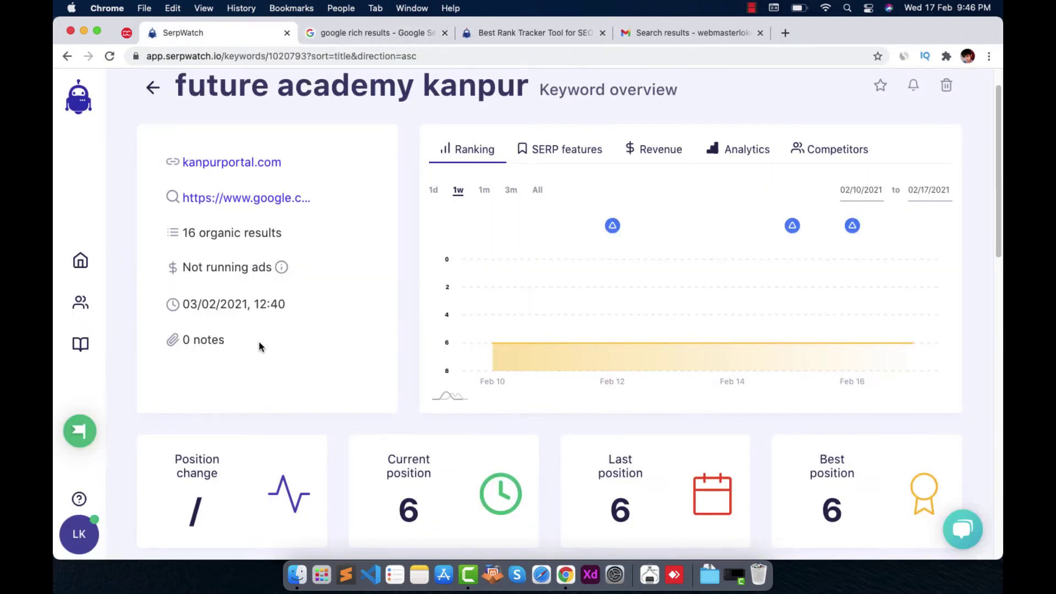
Review the keyword's SERP features history, then go back to the KanpurPortal project
left_click(550, 147)
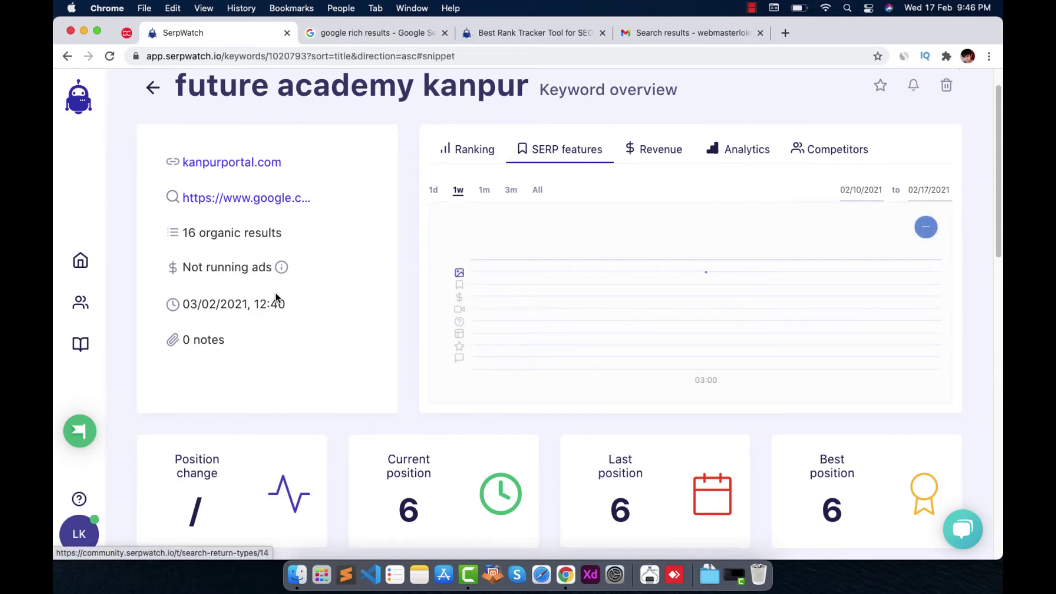
scroll(803, 306, "down", 10)
scroll(824, 355, "up", 10)
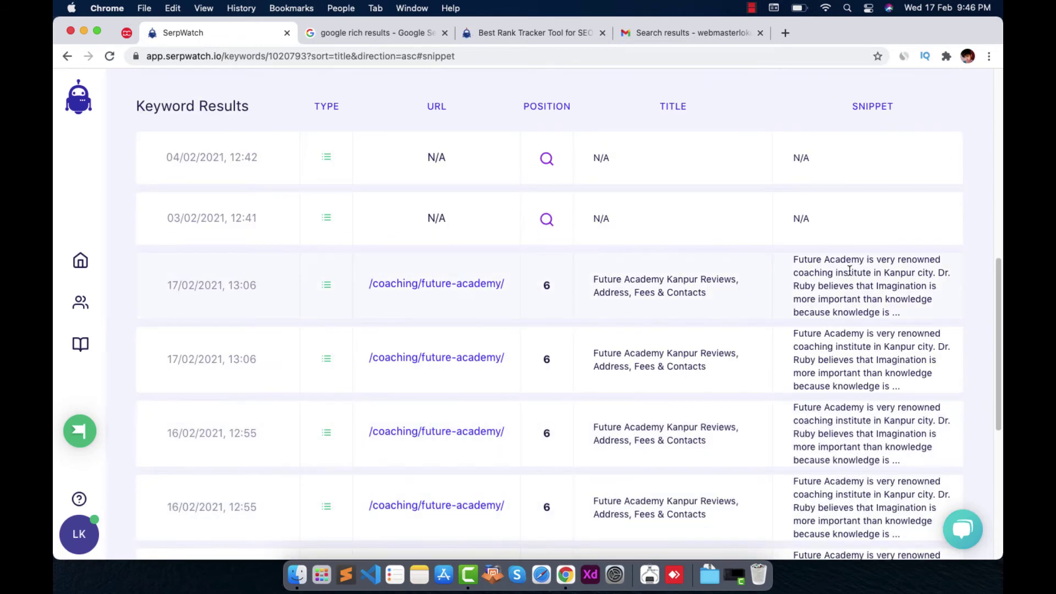
scroll(889, 208, "up", 10)
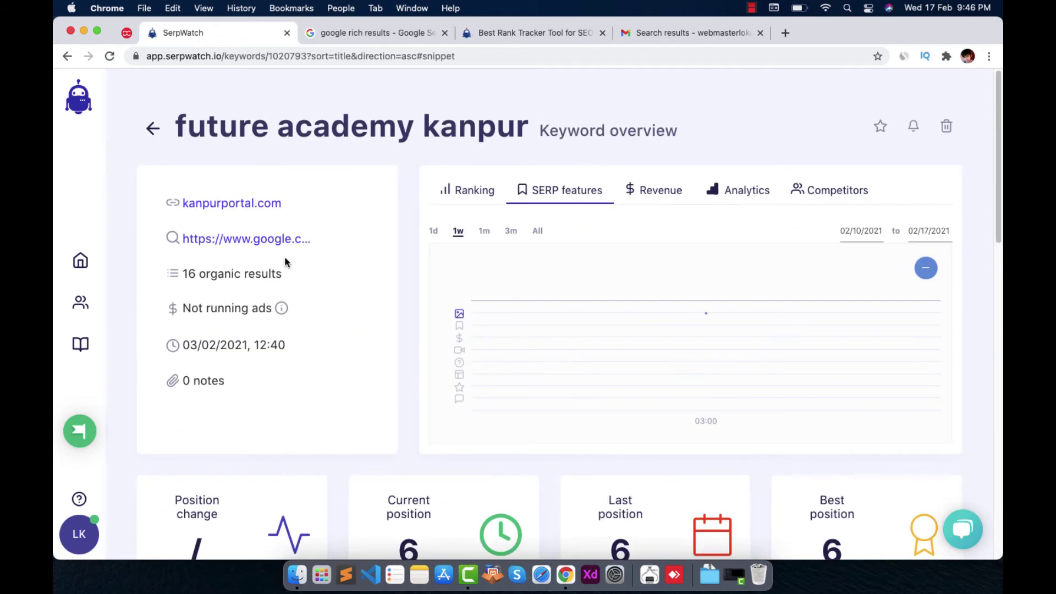
left_click(148, 130)
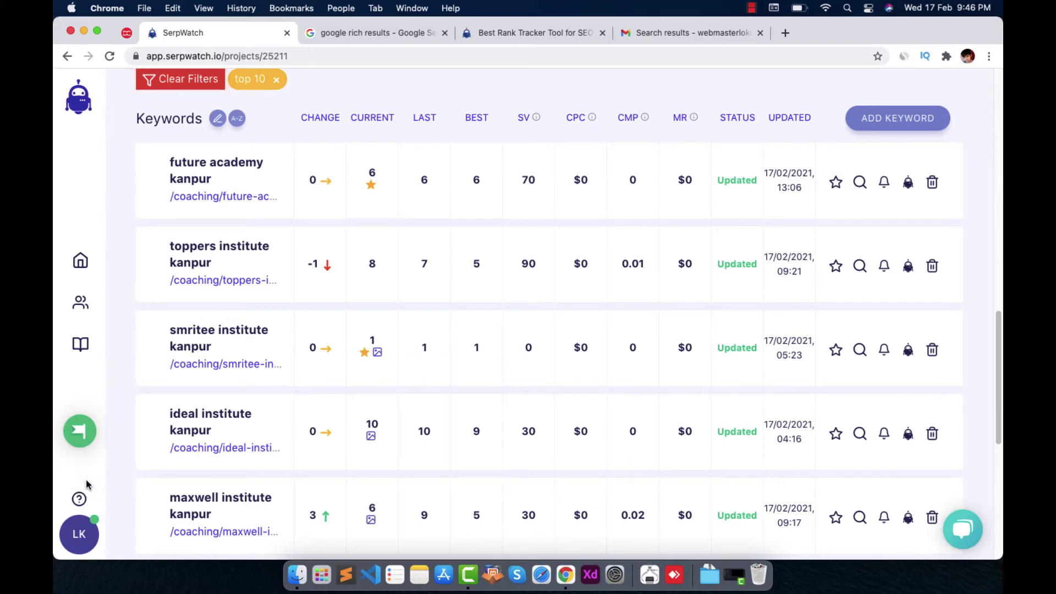
Return to the Dashboard and start a Project Report from KanpurPortal's actions menu
scroll(608, 389, "up", 10)
scroll(608, 389, "down", 15)
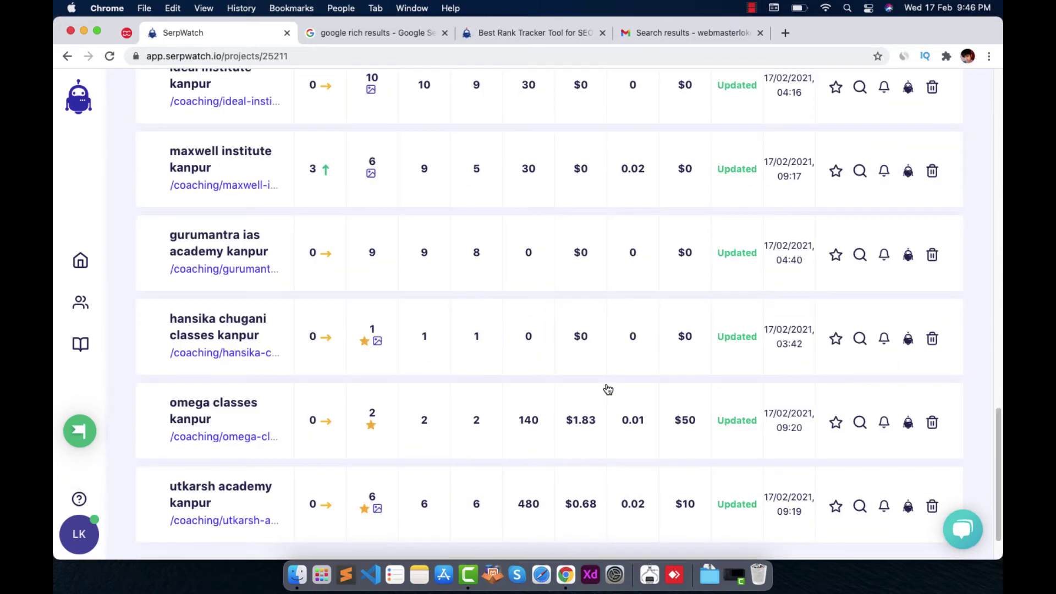
scroll(608, 389, "up", 15)
scroll(479, 356, "down", 10)
scroll(177, 156, "up", 10)
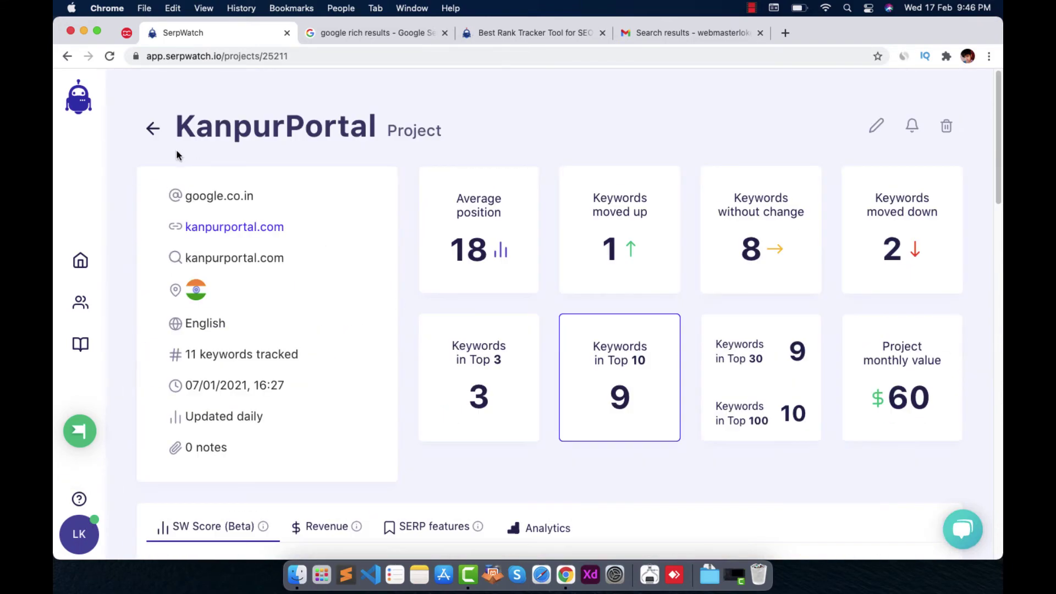
left_click(141, 134)
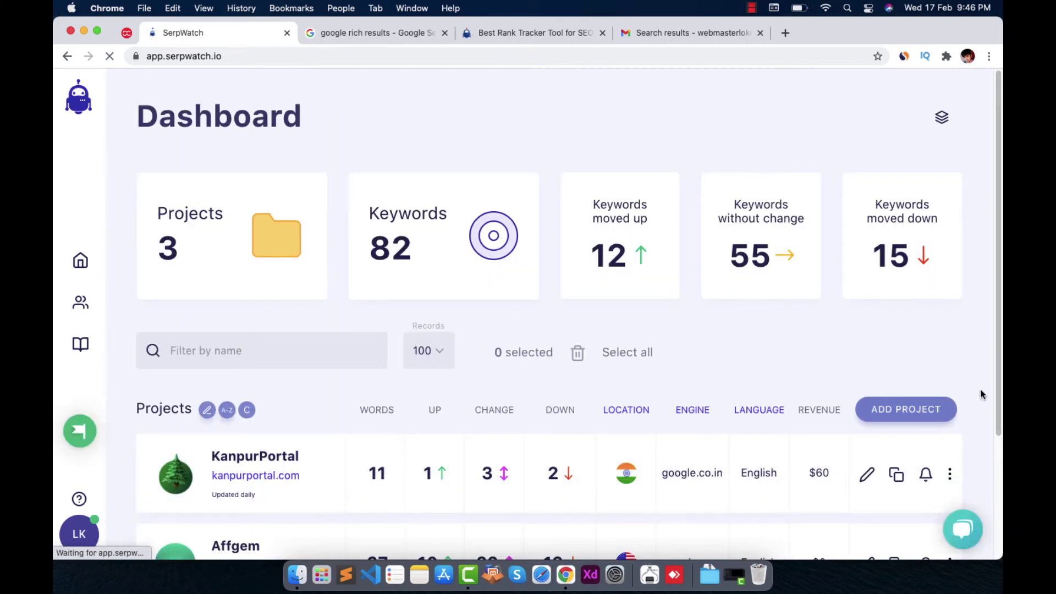
left_click(951, 475)
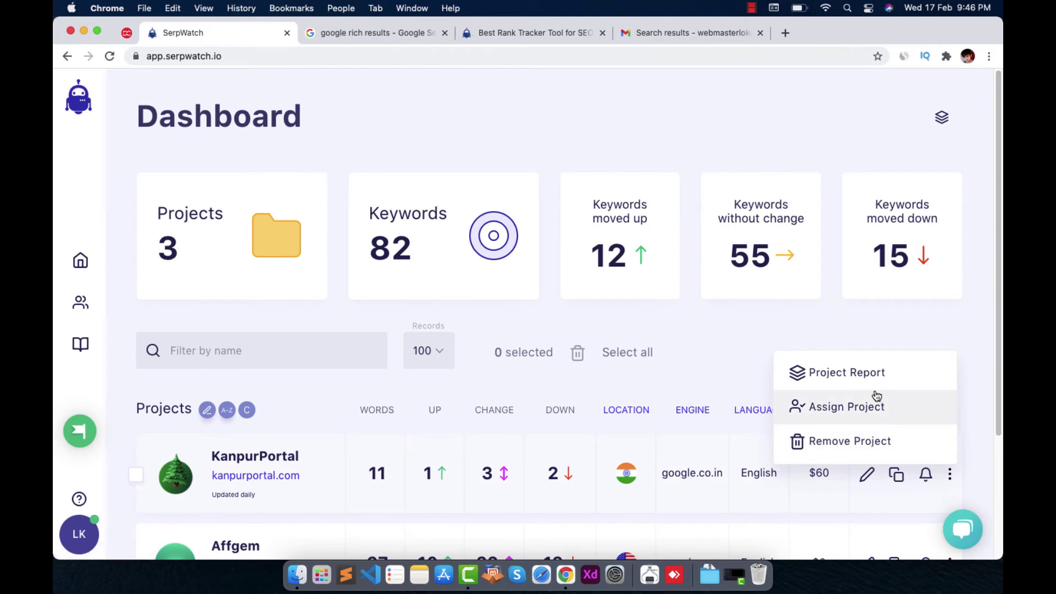
left_click(871, 375)
Set the report domain to KanpurPortal and the interval to 02/01/2021–02/28/2021
left_click(507, 189)
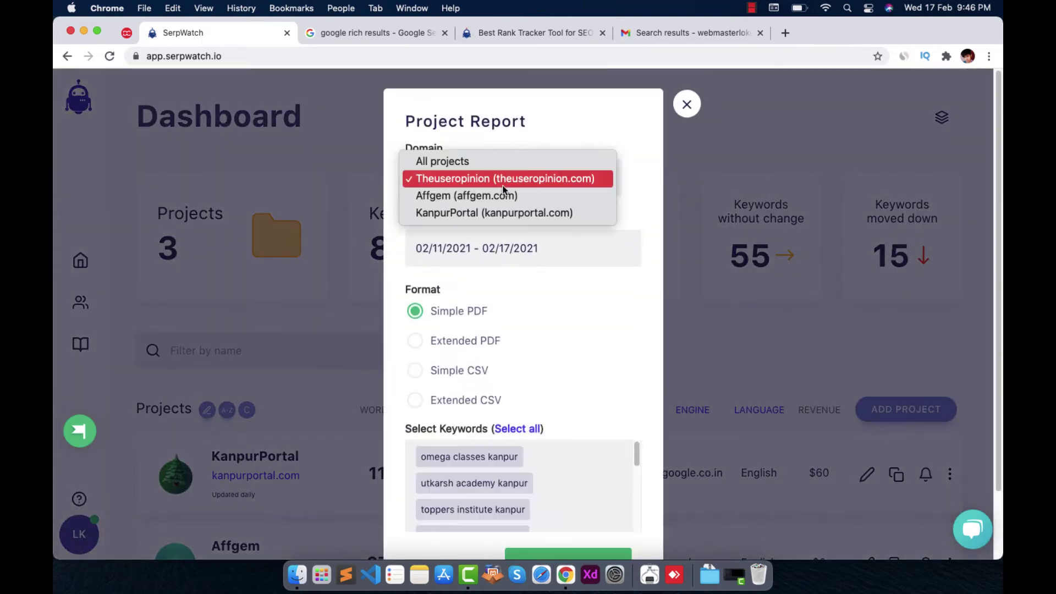
left_click(497, 213)
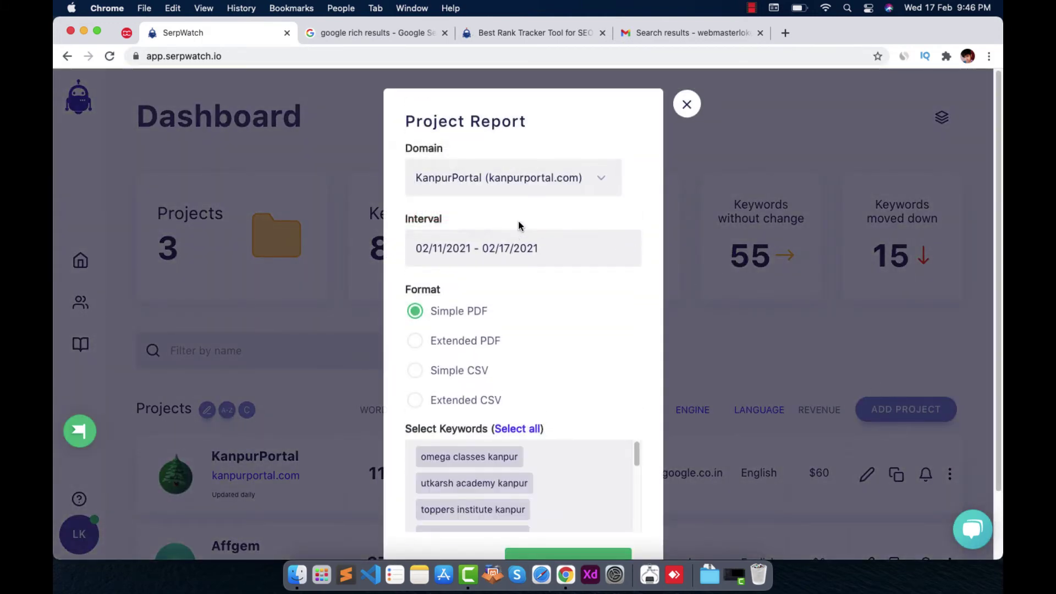
left_click_drag(523, 251, 403, 253)
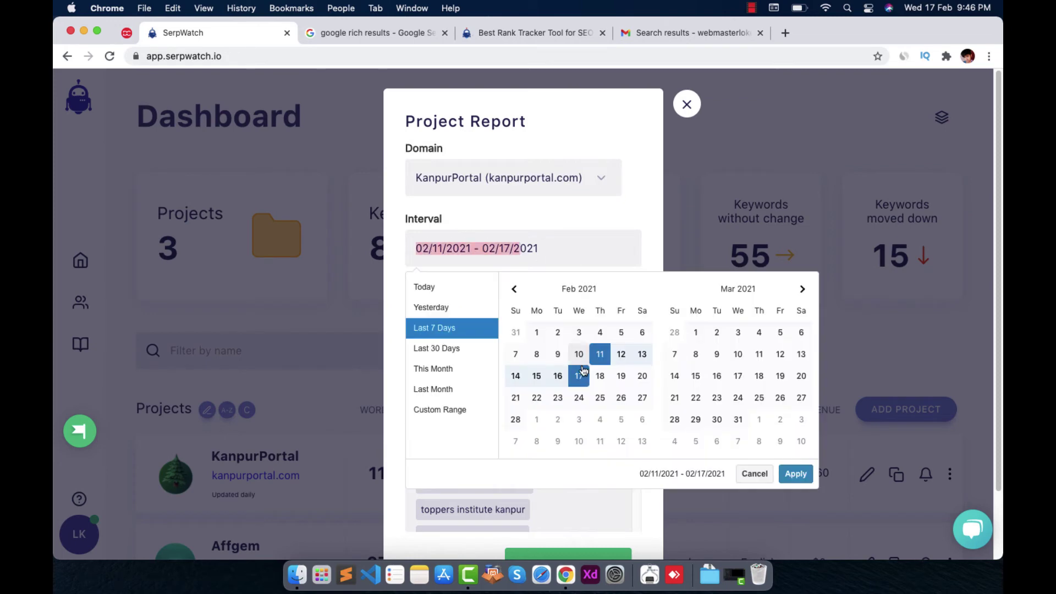
left_click(542, 333)
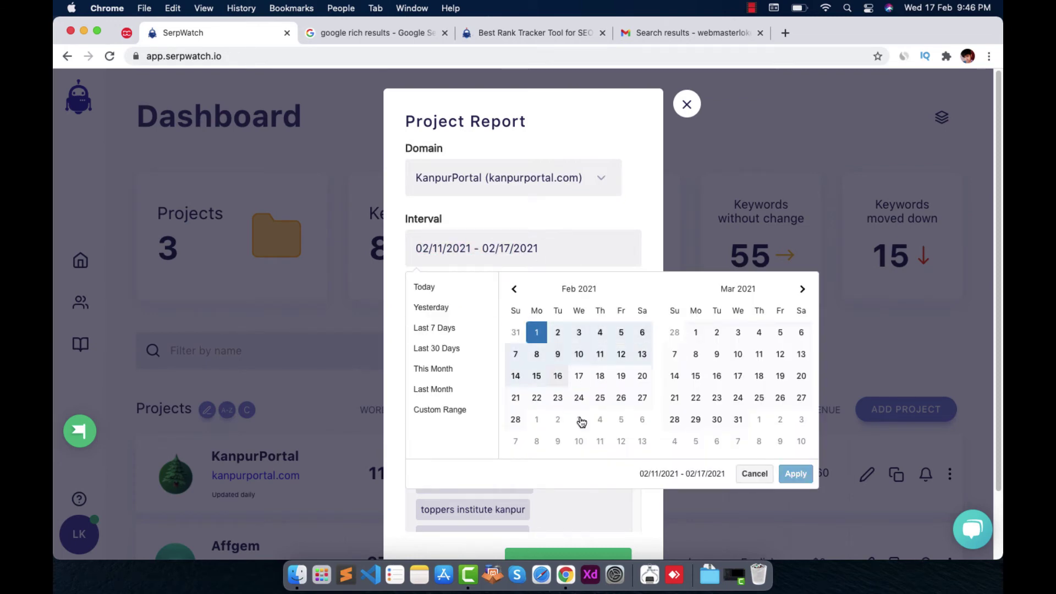
left_click(520, 424)
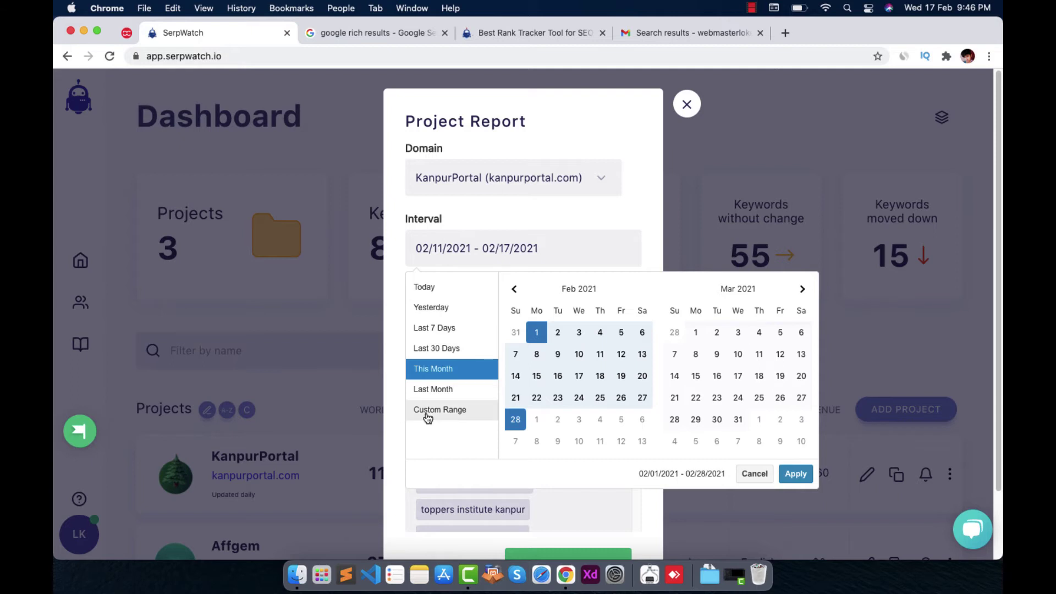
left_click(792, 475)
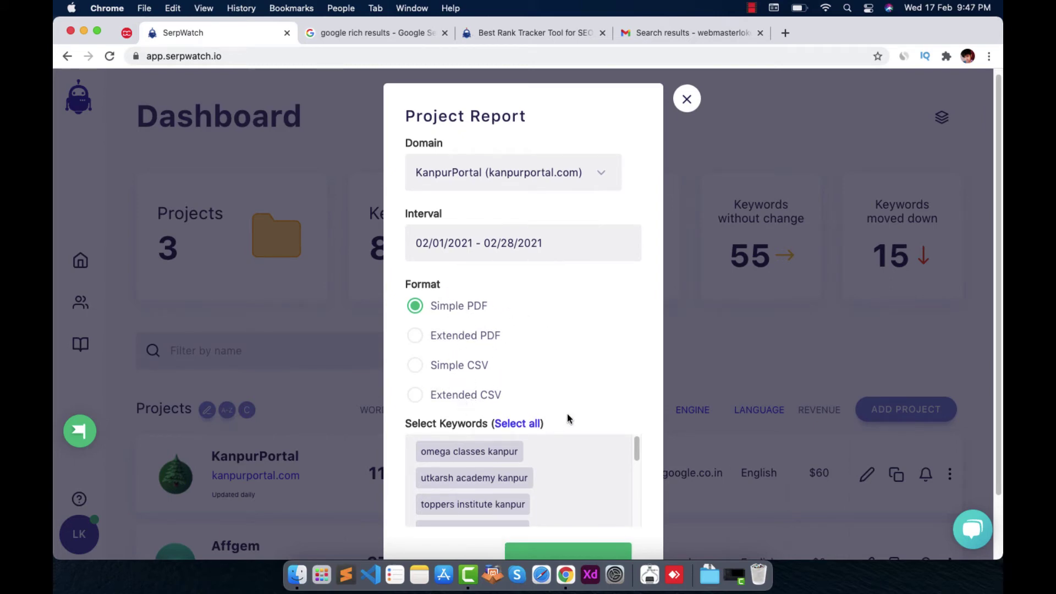
Try the Extended CSV format, then keep the report format as Simple PDF
left_click(446, 395)
left_click(438, 307)
scroll(498, 358, "down", 3)
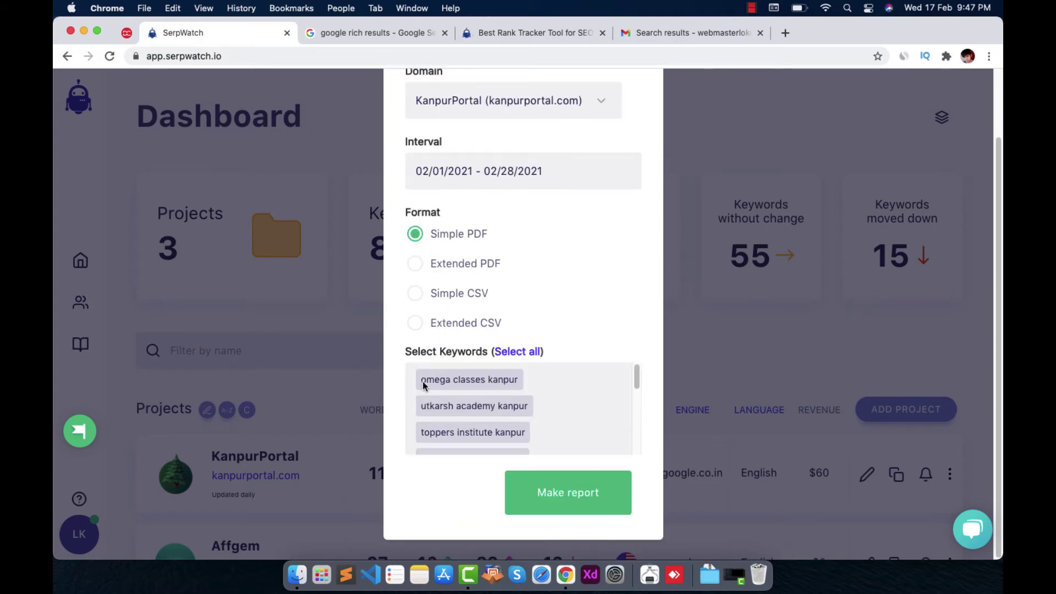
scroll(570, 417, "up", 3)
scroll(573, 433, "down", 3)
scroll(637, 377, "down", 1)
scroll(636, 378, "up", 1)
Select all KanpurPortal keywords, including omega classes kanpur, for the report
left_click(486, 386)
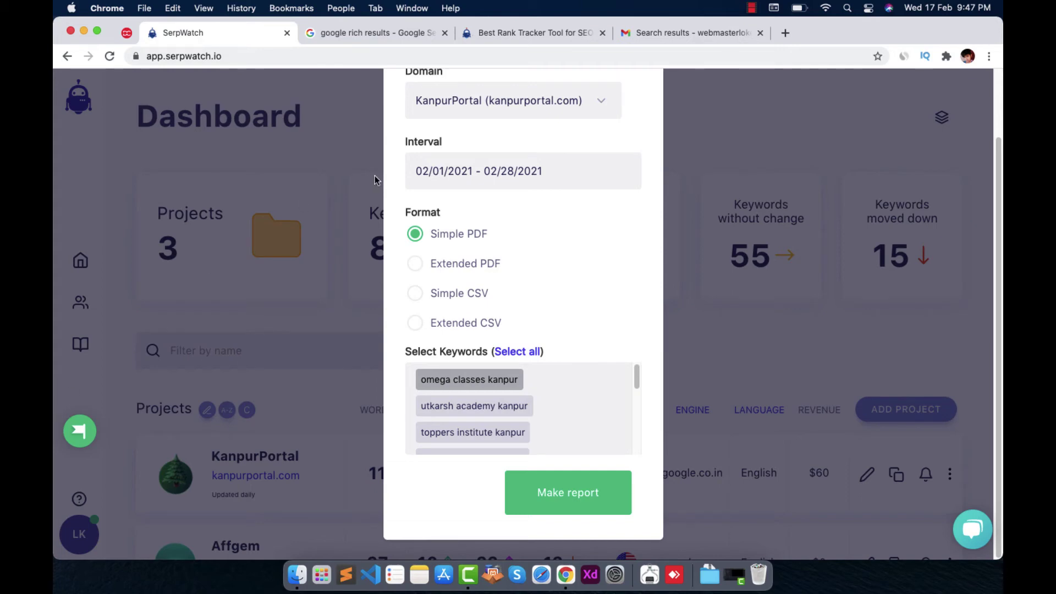
left_click(537, 351)
scroll(545, 410, "down", 5)
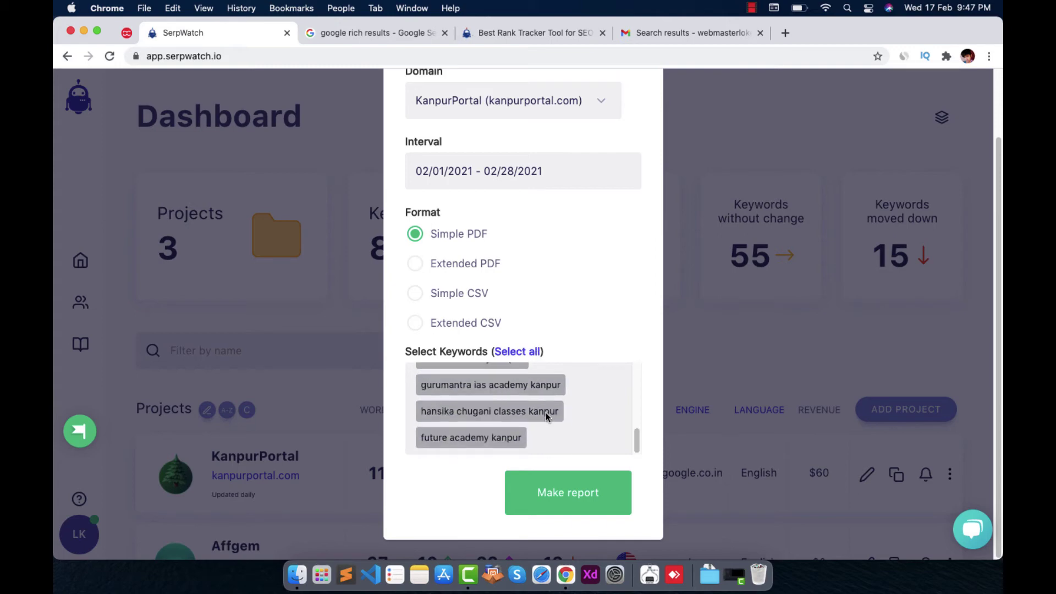
scroll(546, 413, "up", 5)
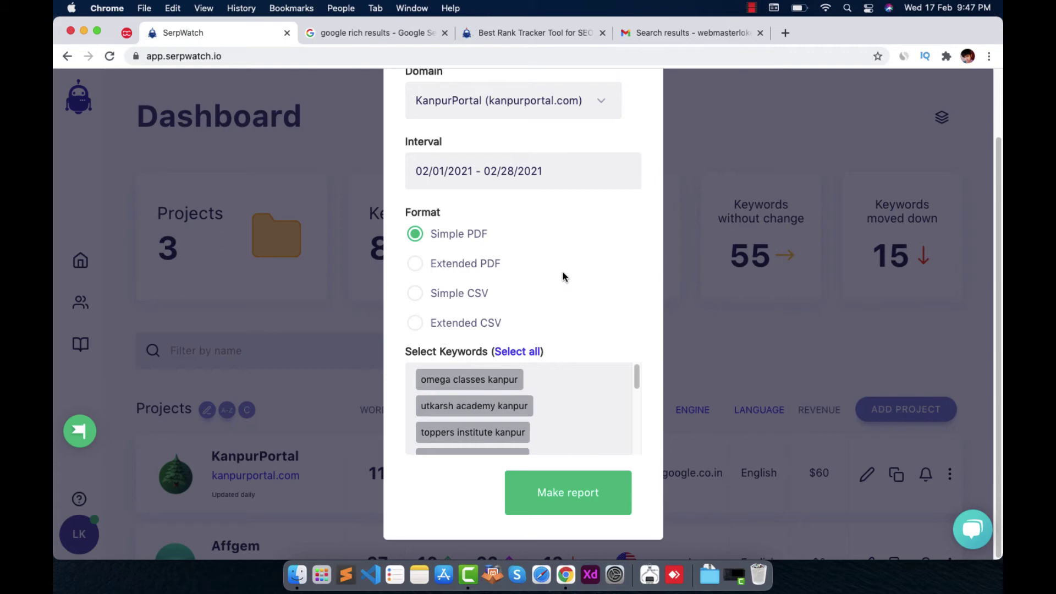
Generate the KanpurPortal report and open the downloaded PDF
left_click(581, 498)
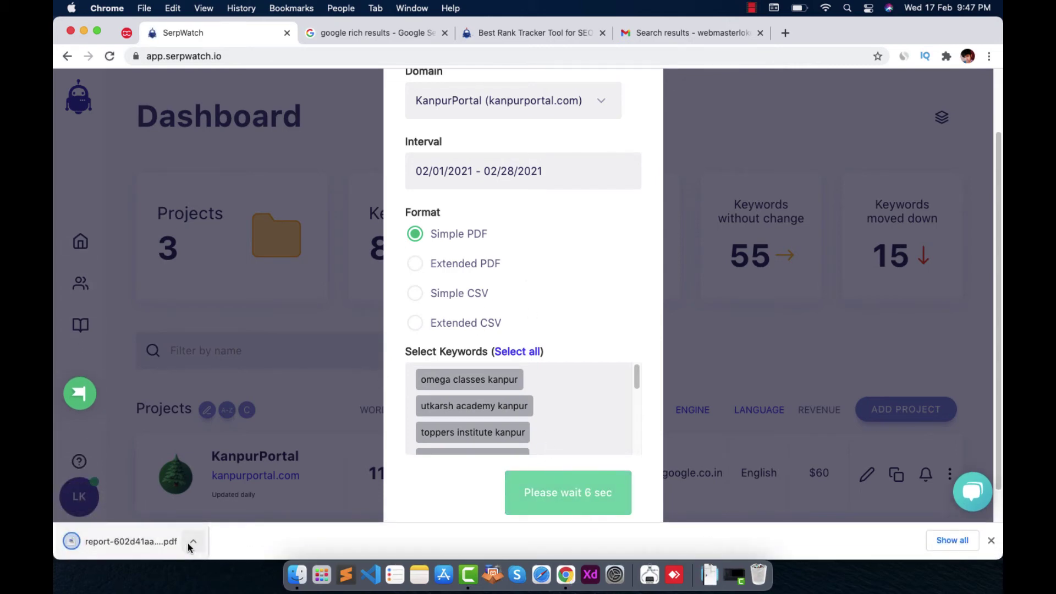
left_click(193, 541)
left_click(209, 475)
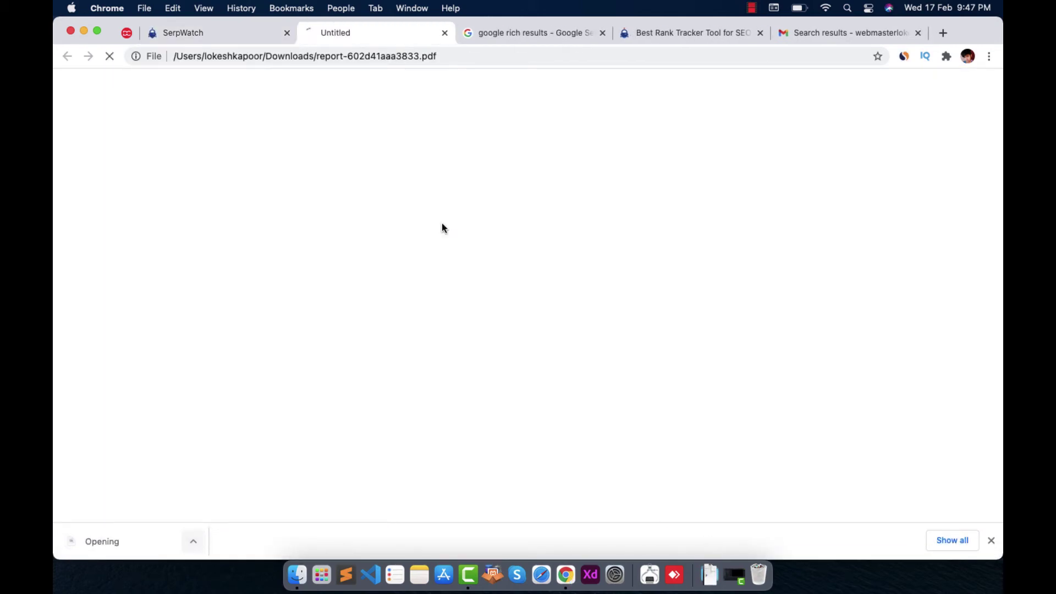
Scroll through the 11-keyword PDF report, then return to the SerpWatch Dashboard tab
scroll(543, 384, "down", 15)
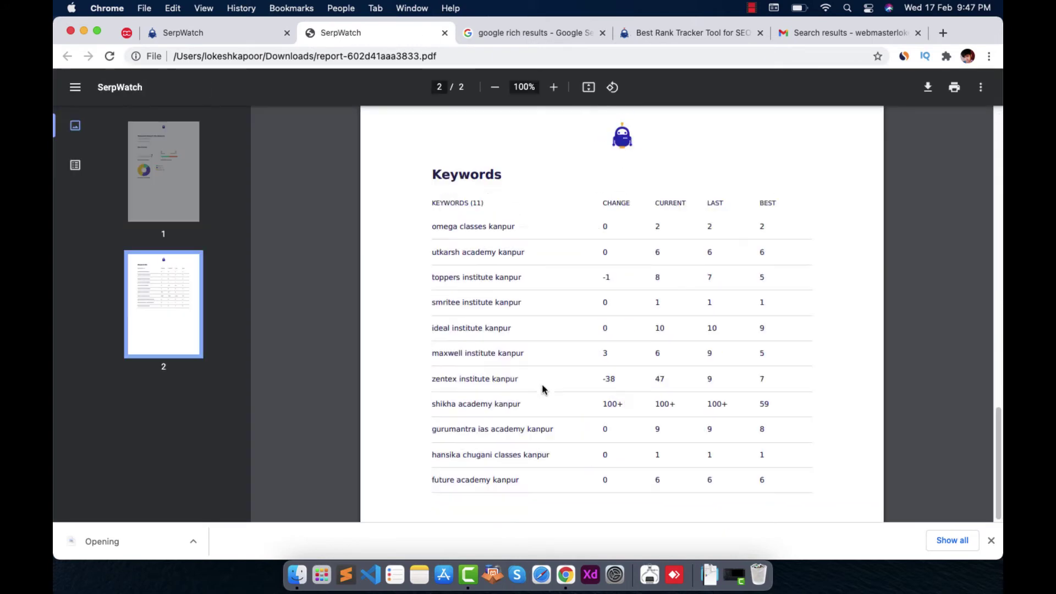
scroll(542, 384, "up", 8)
scroll(545, 440, "down", 1)
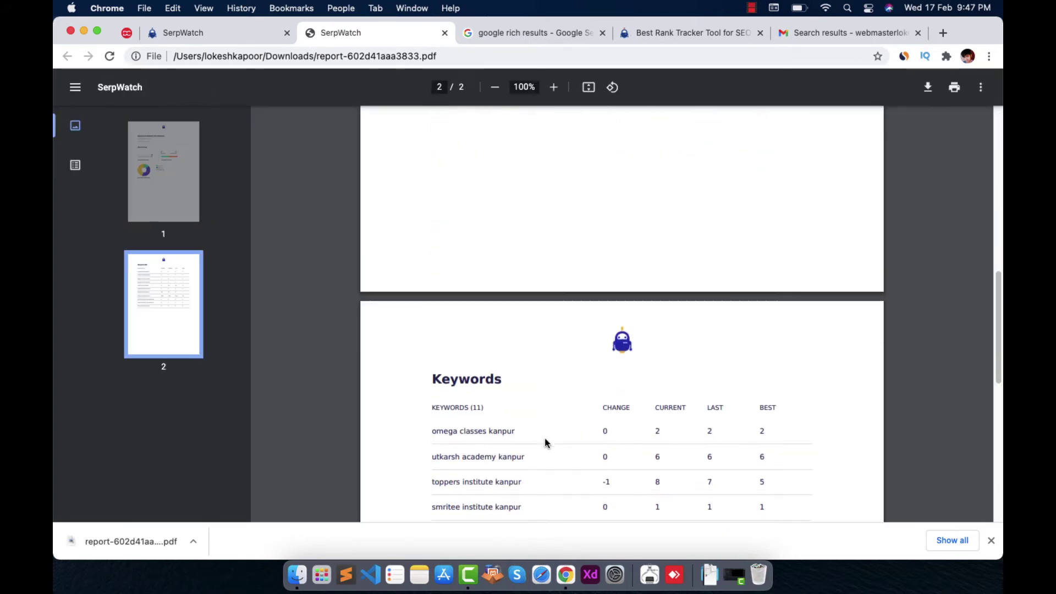
scroll(751, 368, "down", 6)
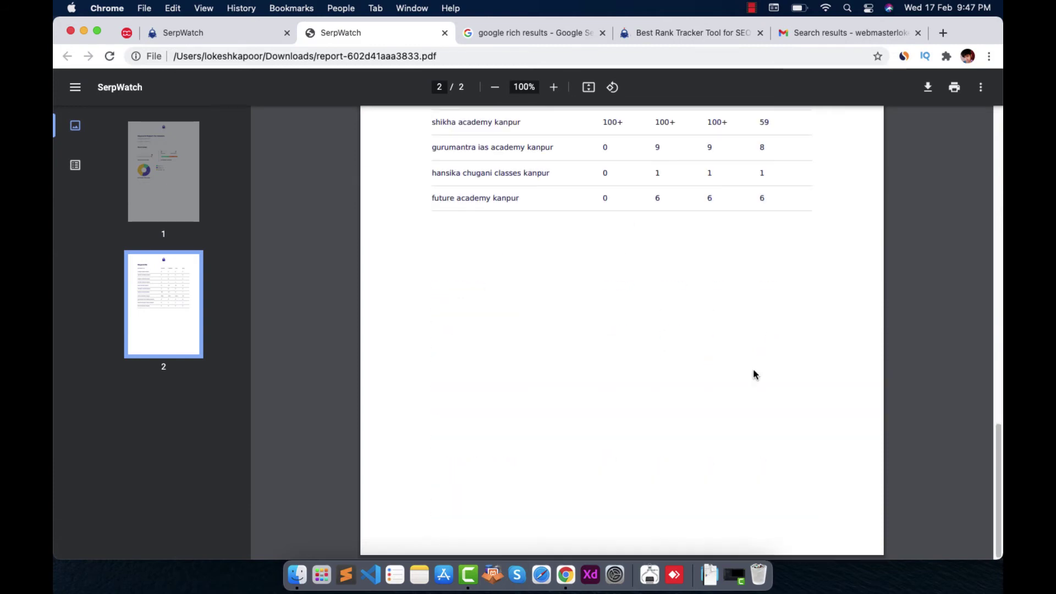
scroll(825, 415, "up", 8)
scroll(689, 452, "down", 3)
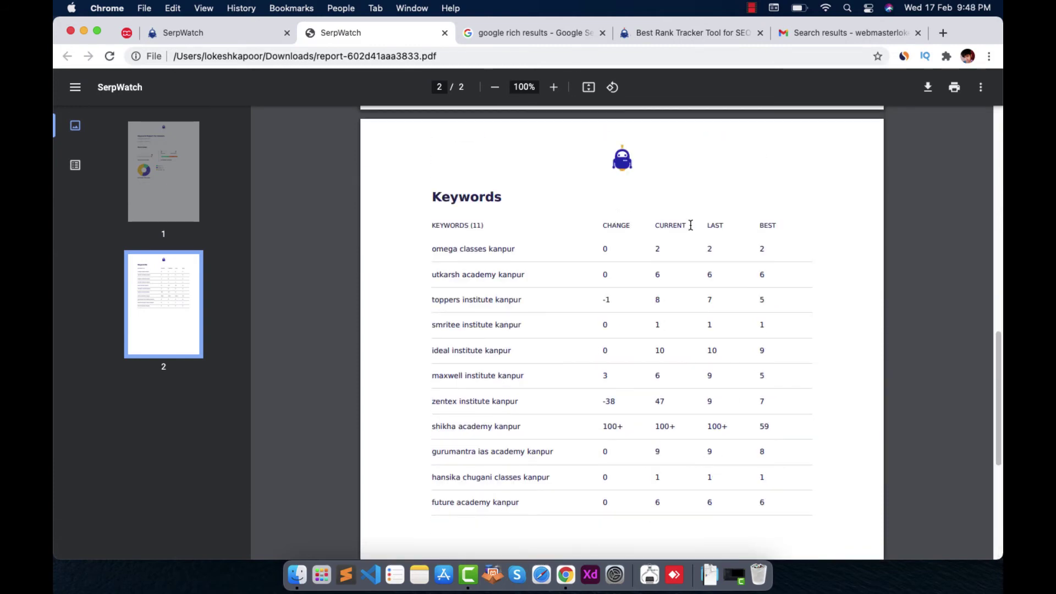
scroll(680, 281, "up", 1)
scroll(679, 282, "up", 15)
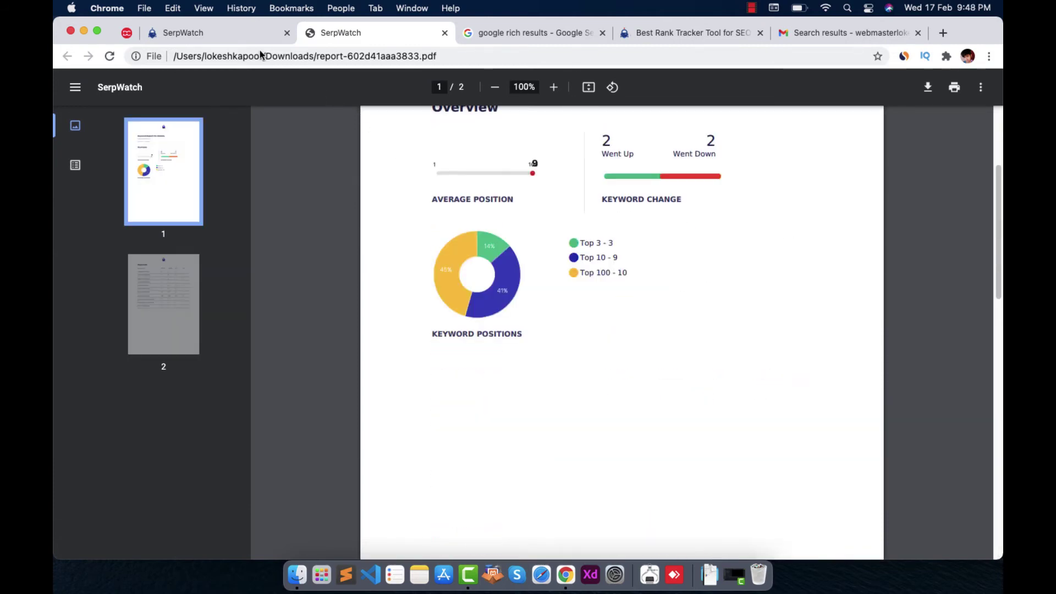
left_click(186, 31)
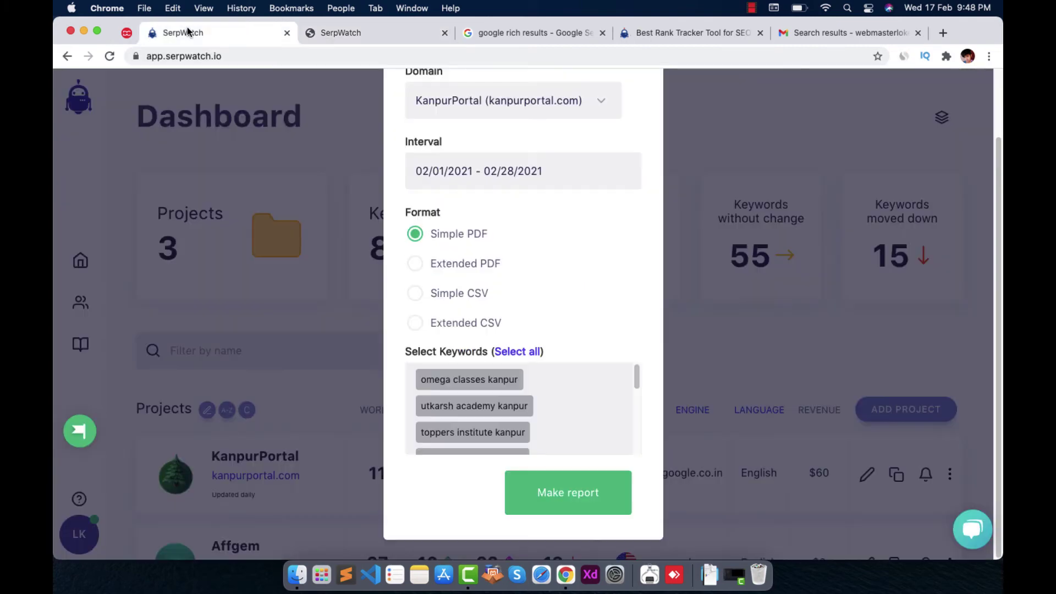
Close the report dialog and open the Community Support page in a new tab
left_click(701, 124)
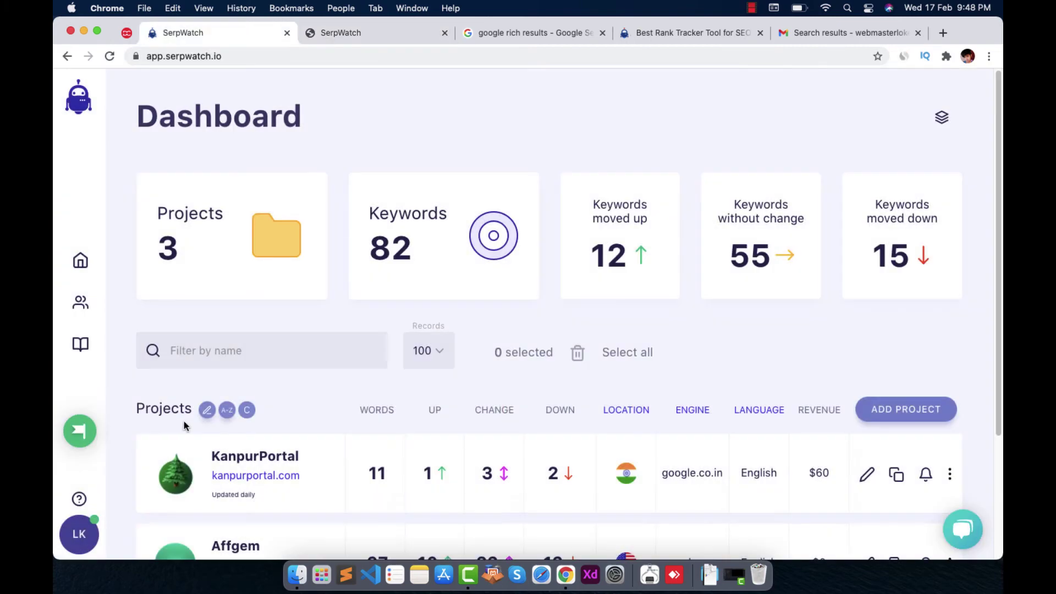
right_click(80, 343)
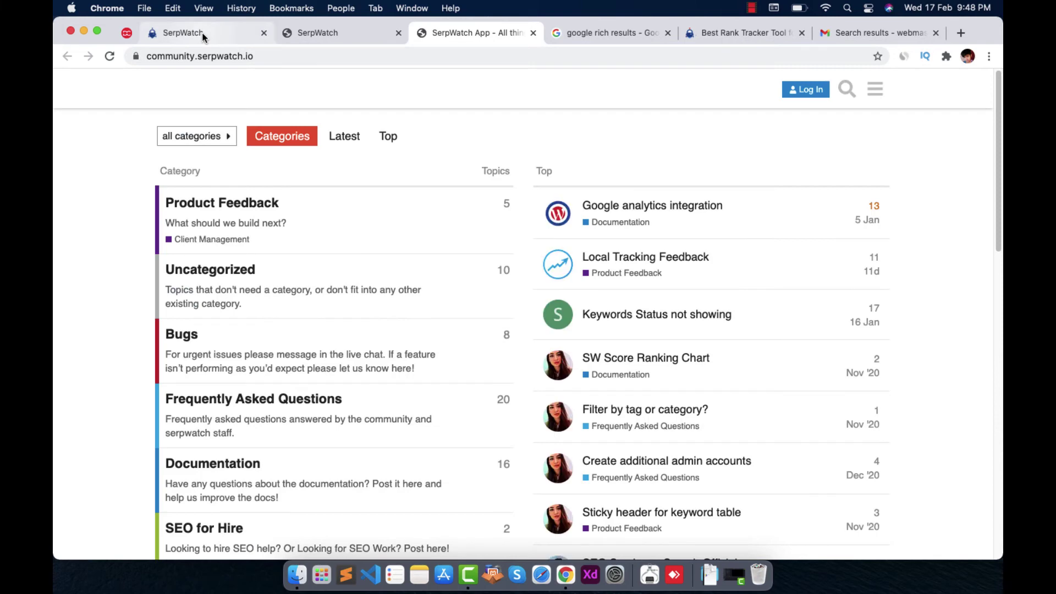
scroll(396, 247, "down", 10)
scroll(396, 248, "up", 10)
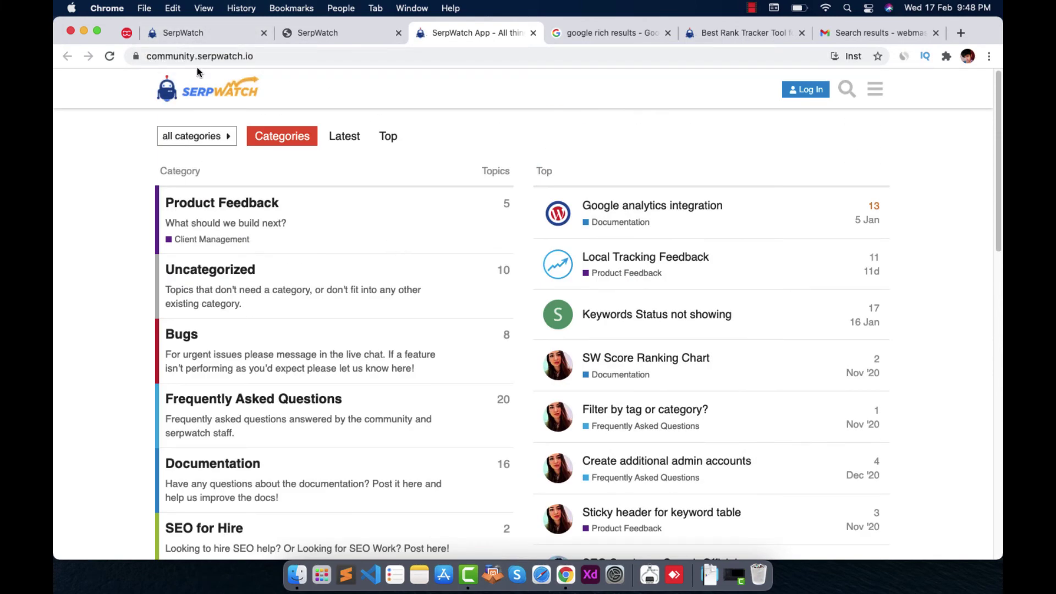
left_click(187, 32)
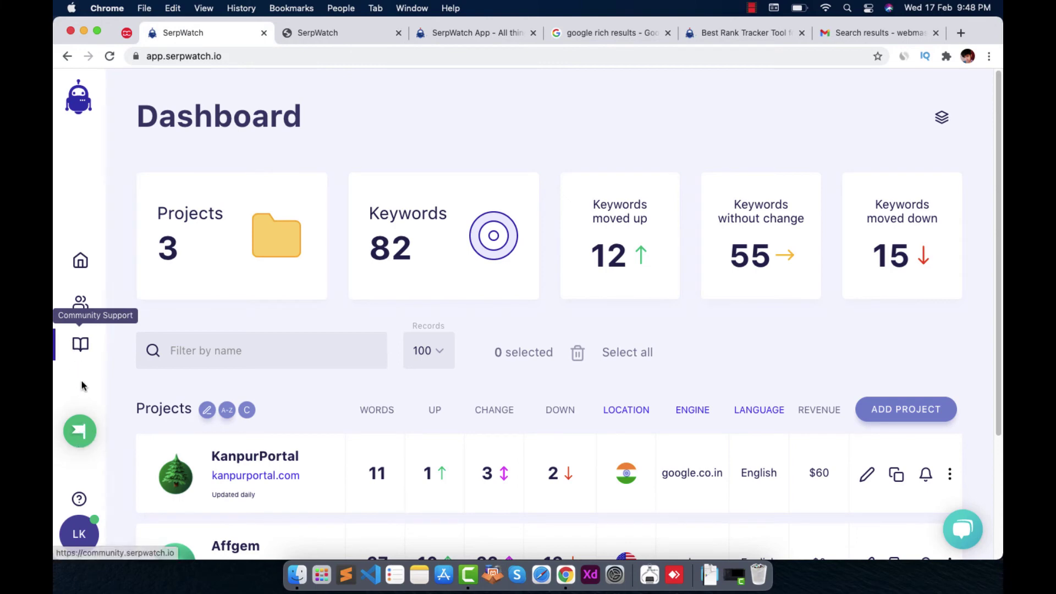
Open the Roadmap feedback page in a new tab, view it, then return to the Dashboard
left_click(79, 530)
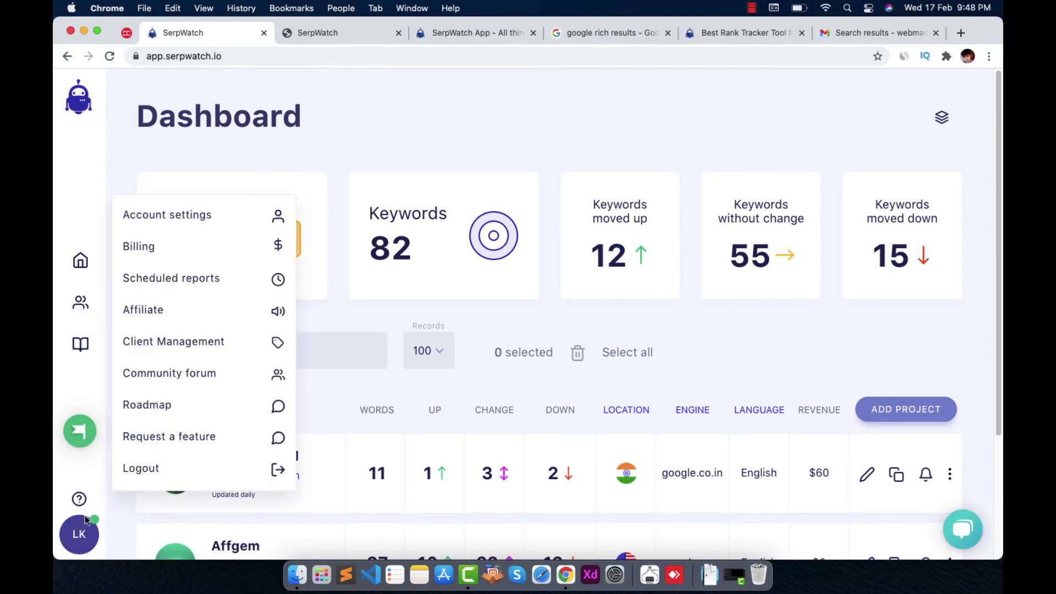
right_click(159, 411)
left_click(182, 417)
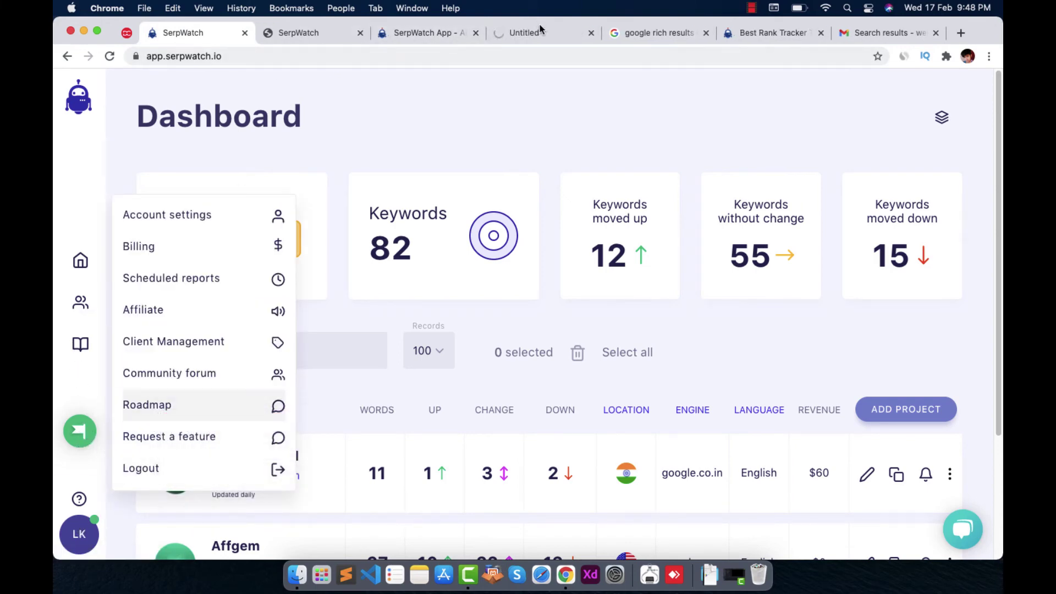
left_click(536, 33)
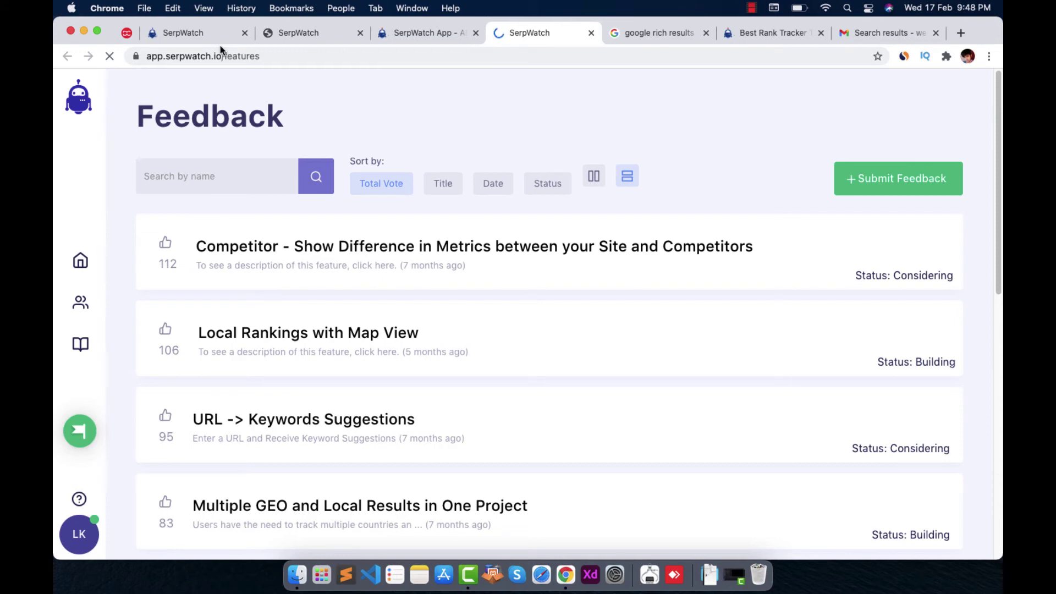
left_click(203, 36)
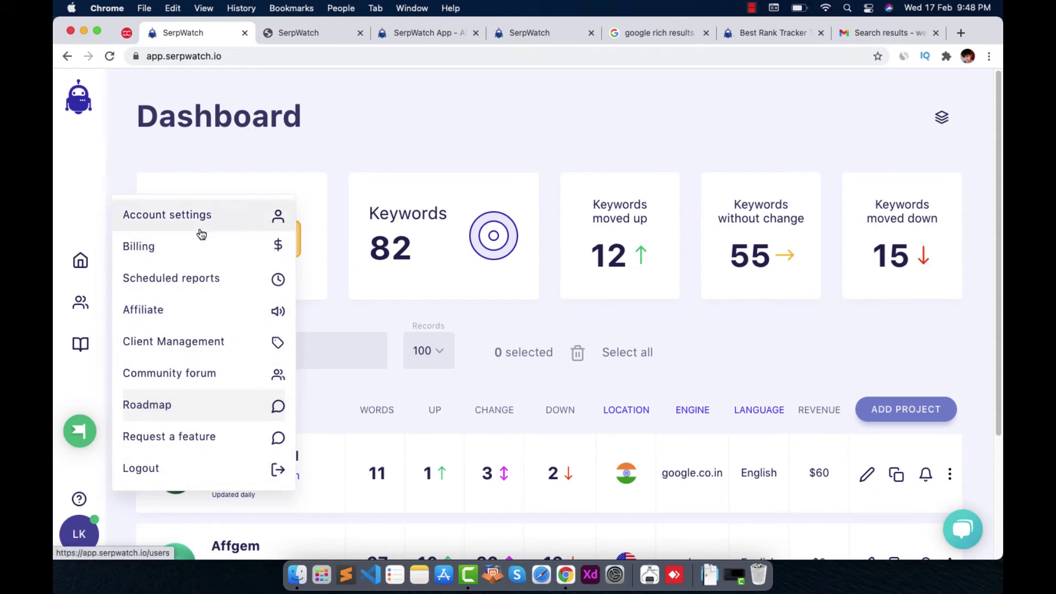
Open Client Management from the avatar menu and review the agency's white-label settings
left_click(222, 342)
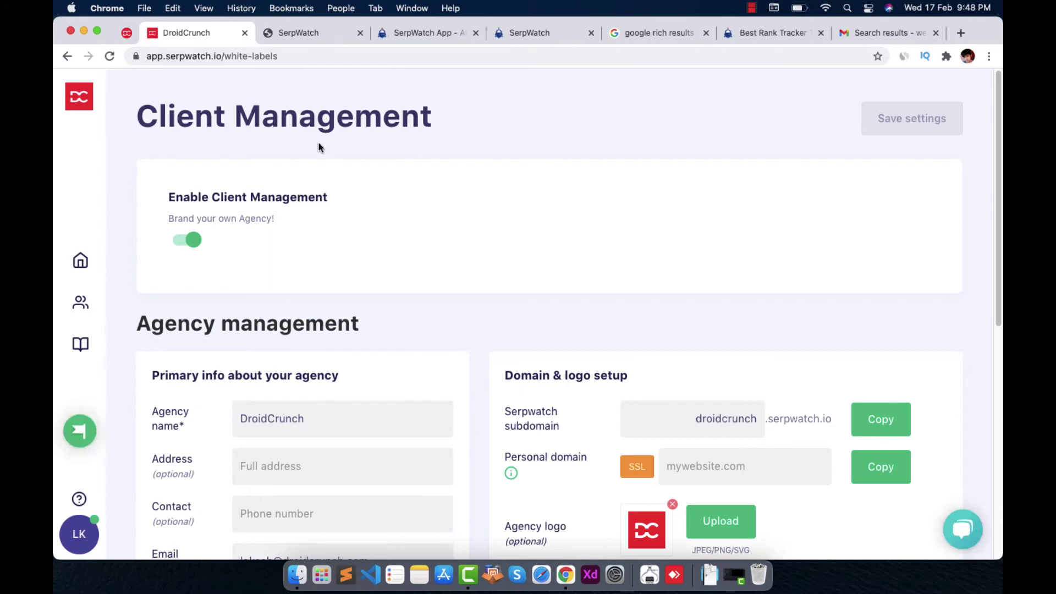
scroll(483, 215, "down", 1)
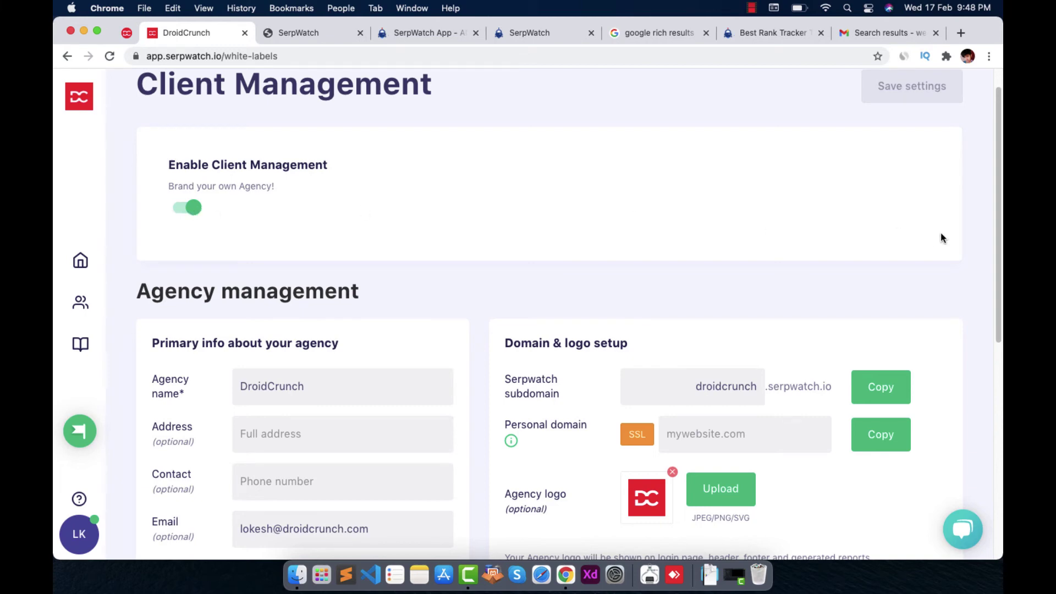
left_click_drag(1000, 228, 999, 318)
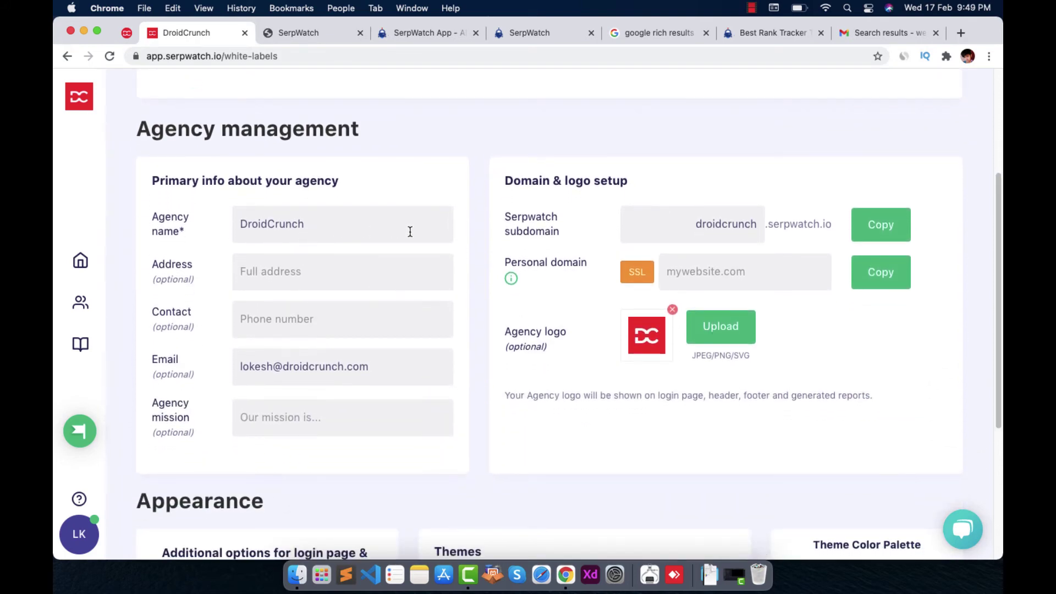
scroll(195, 250, "down", 1)
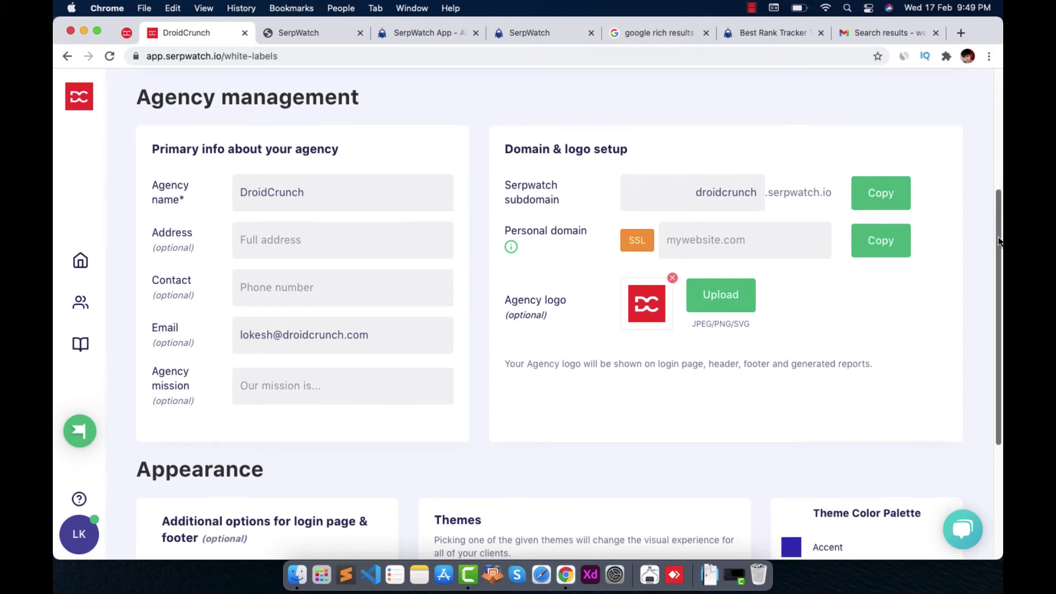
scroll(1000, 231, "up", 1)
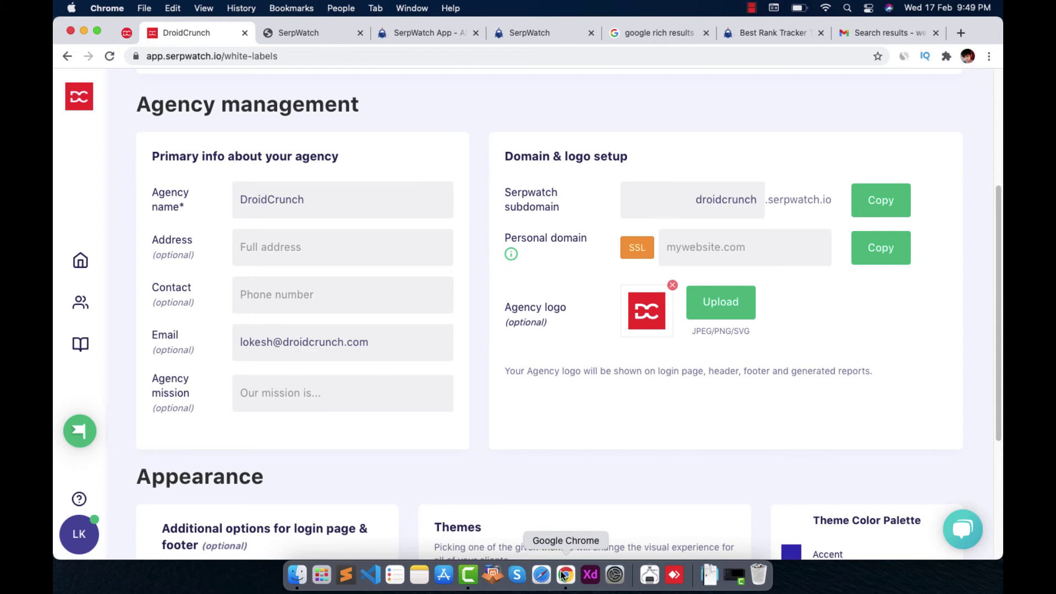
Load the droidcrunch.serpwatch.io login page in a new private browser window
key("super+shift+n")
type("https://droidcrunch.serpwatch.io/login")
key("Return")
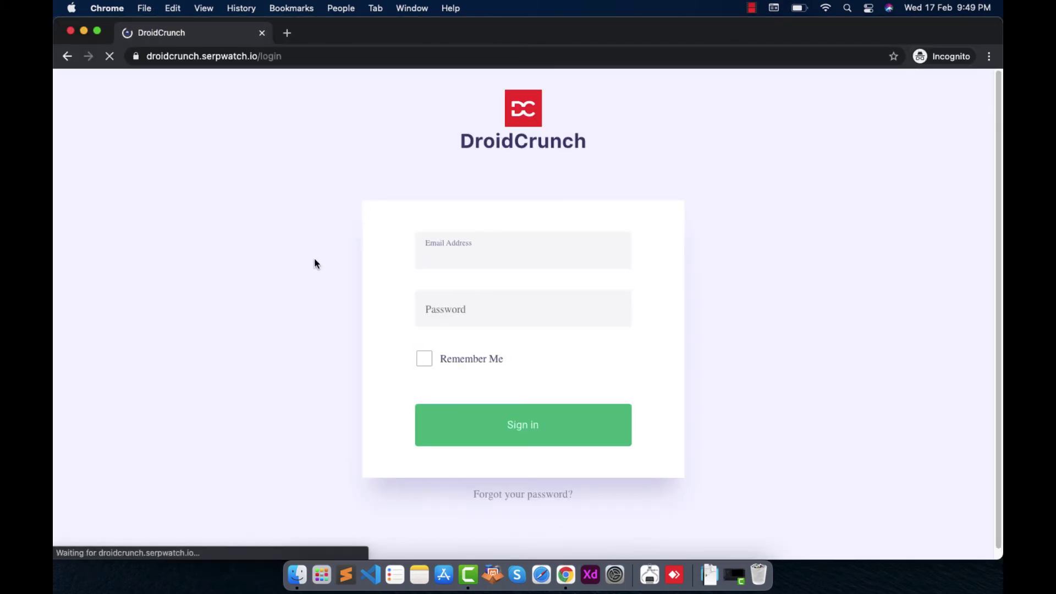
Highlight the droidcrunch subdomain in the login page's address
left_click(163, 62)
double_click(163, 61)
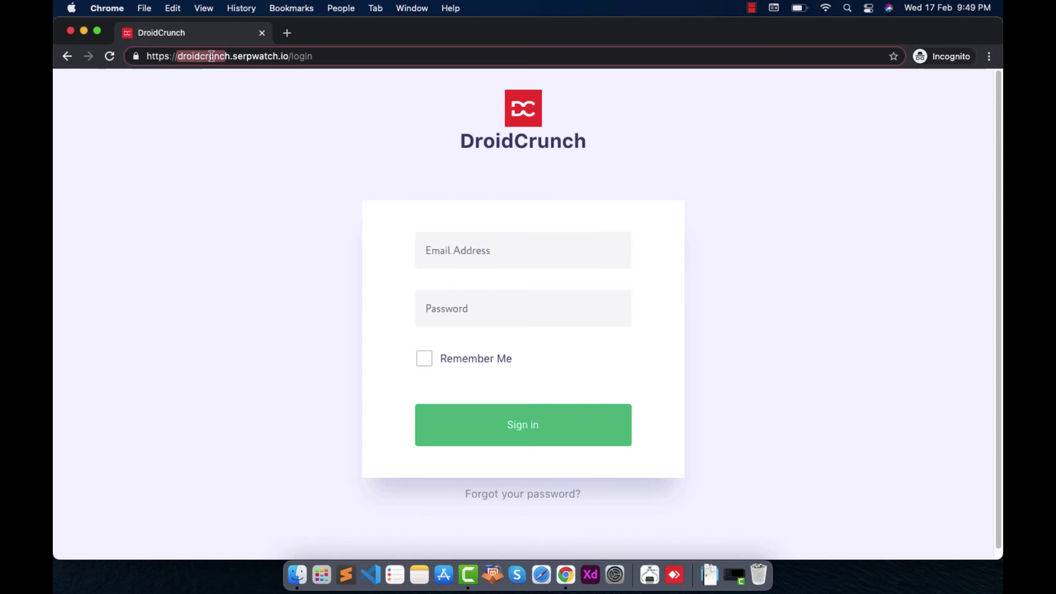
left_click(333, 58)
Sign in to the DroidCrunch portal with the client's email address and password
left_click(471, 249)
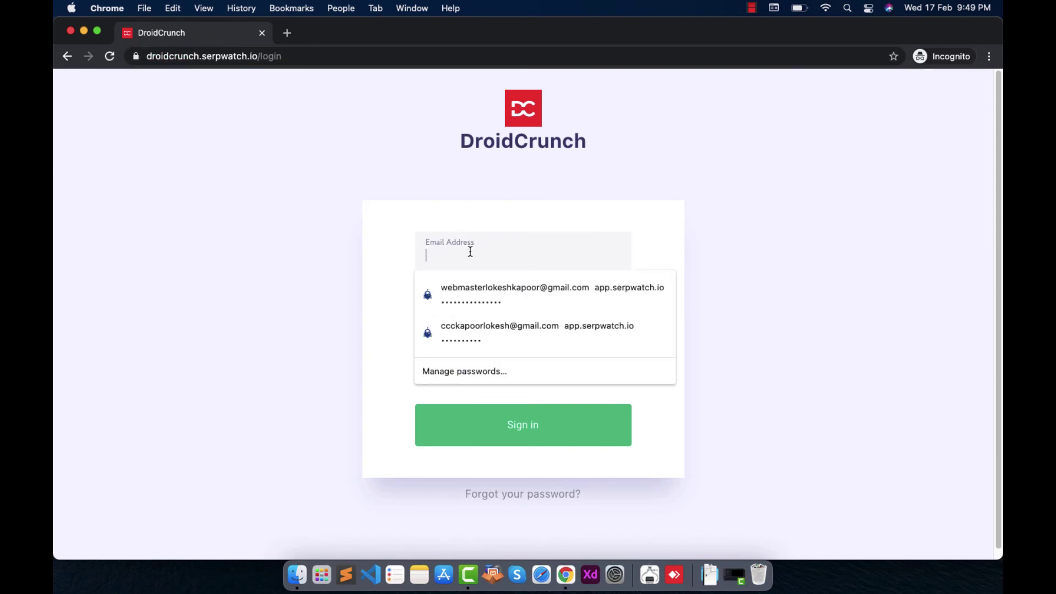
left_click(472, 342)
left_click(522, 252)
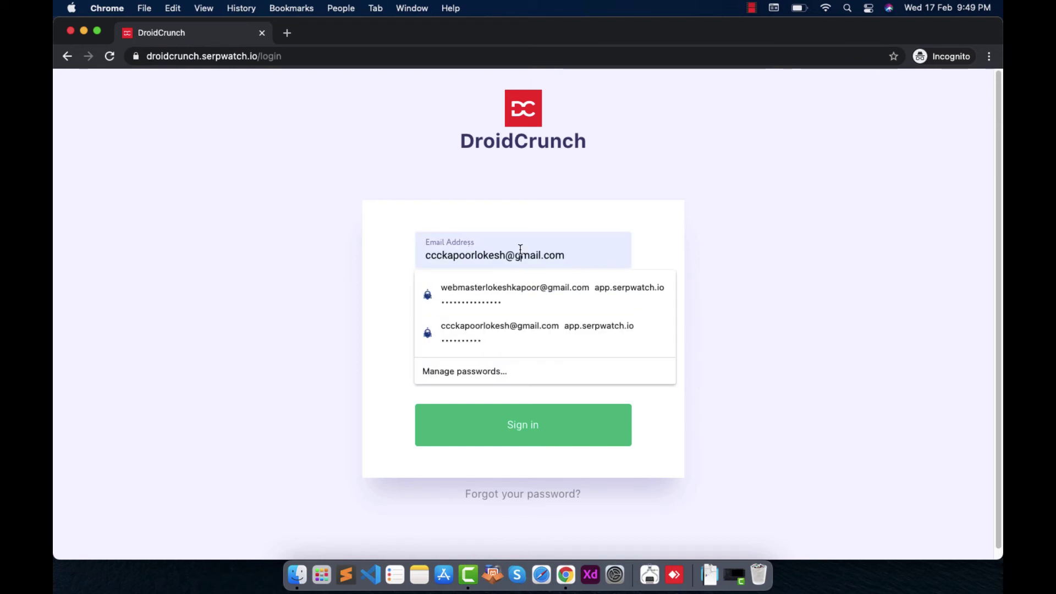
double_click(521, 250)
key("BackSpace")
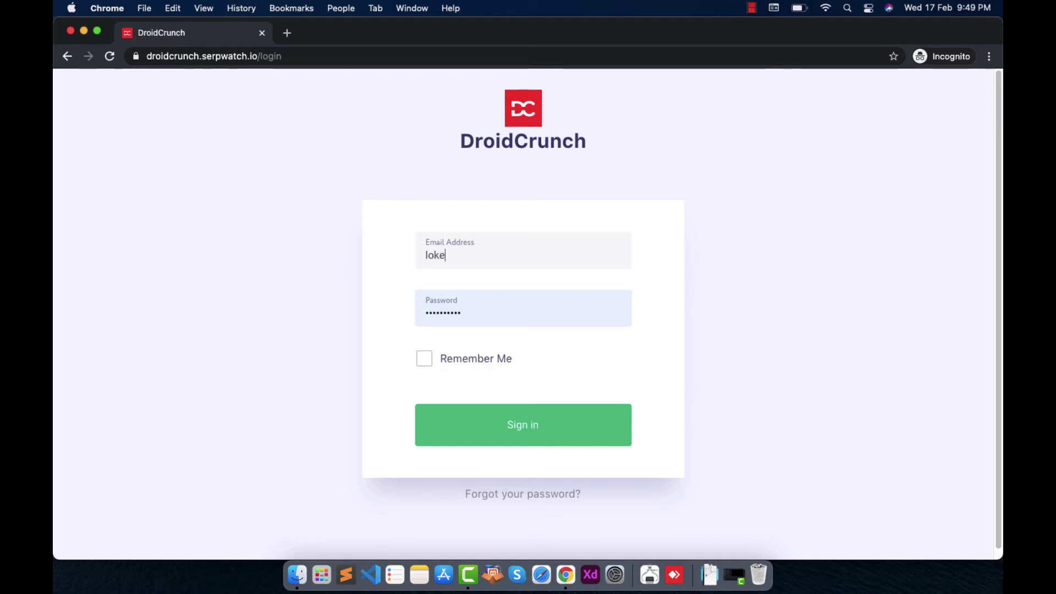
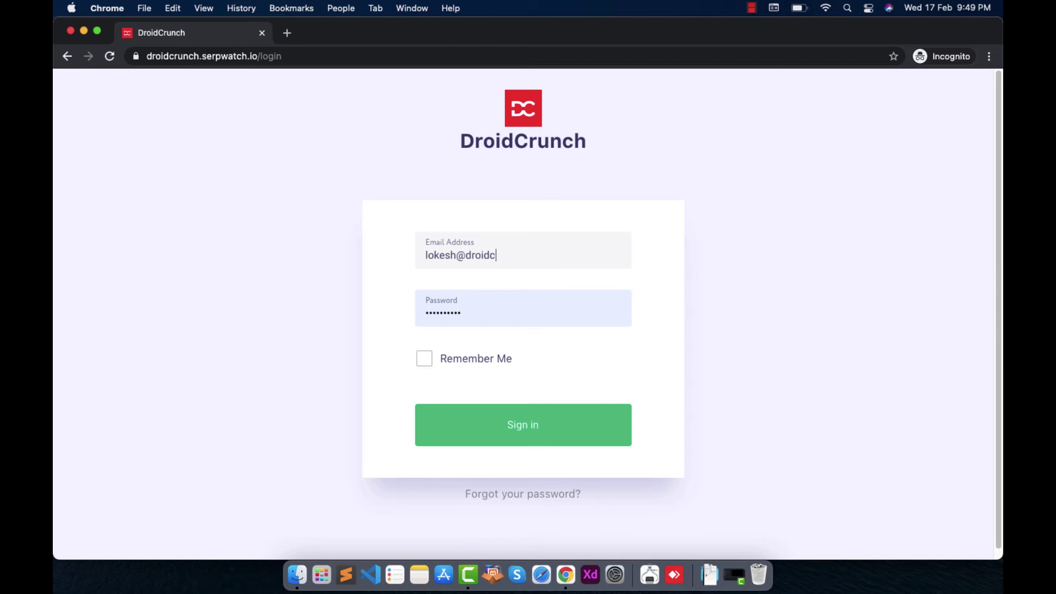
key("Tab")
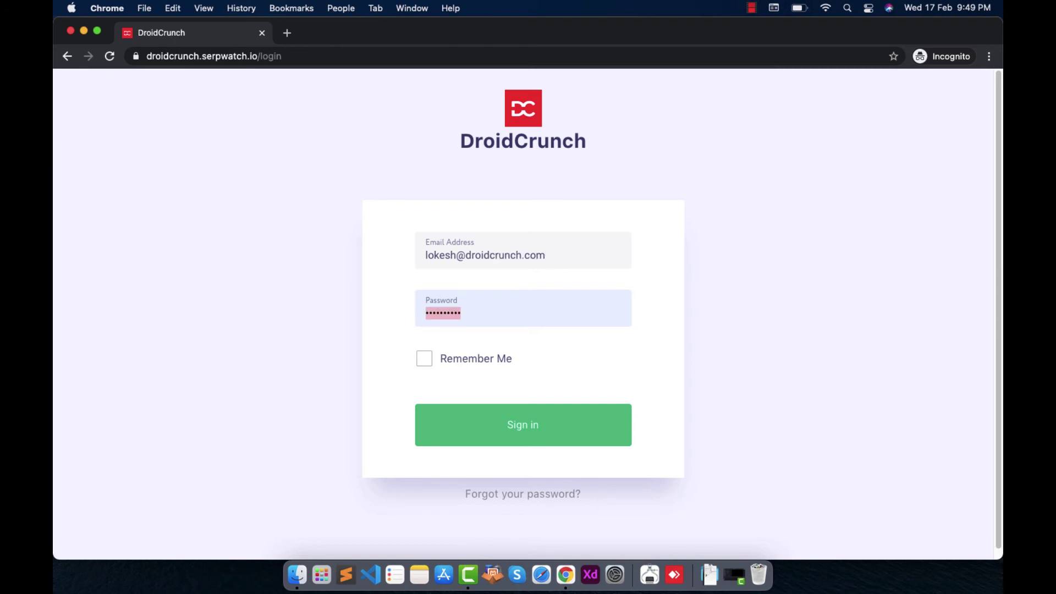
type("a")
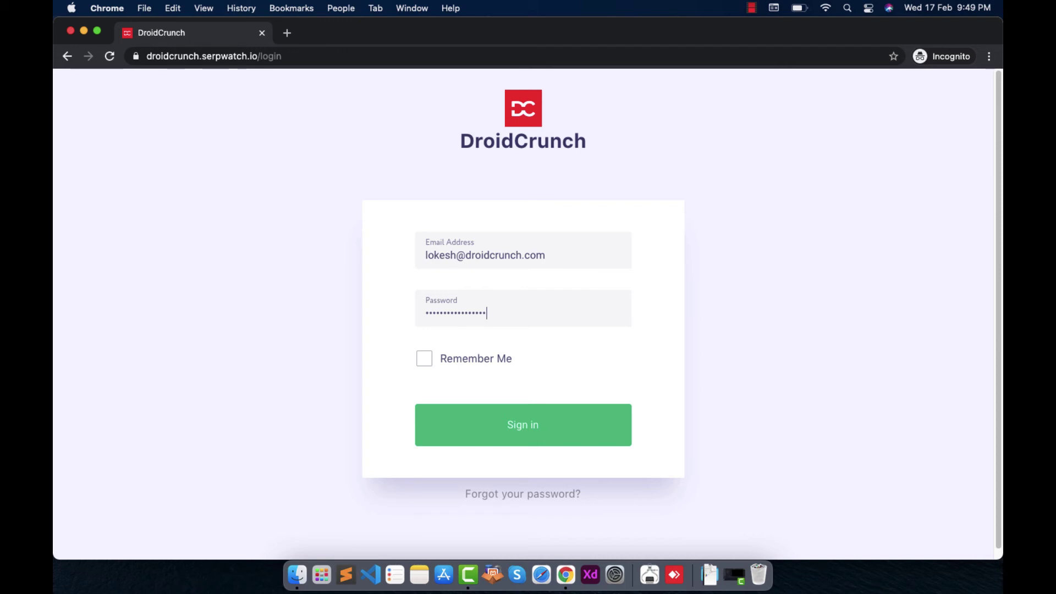
left_click(540, 429)
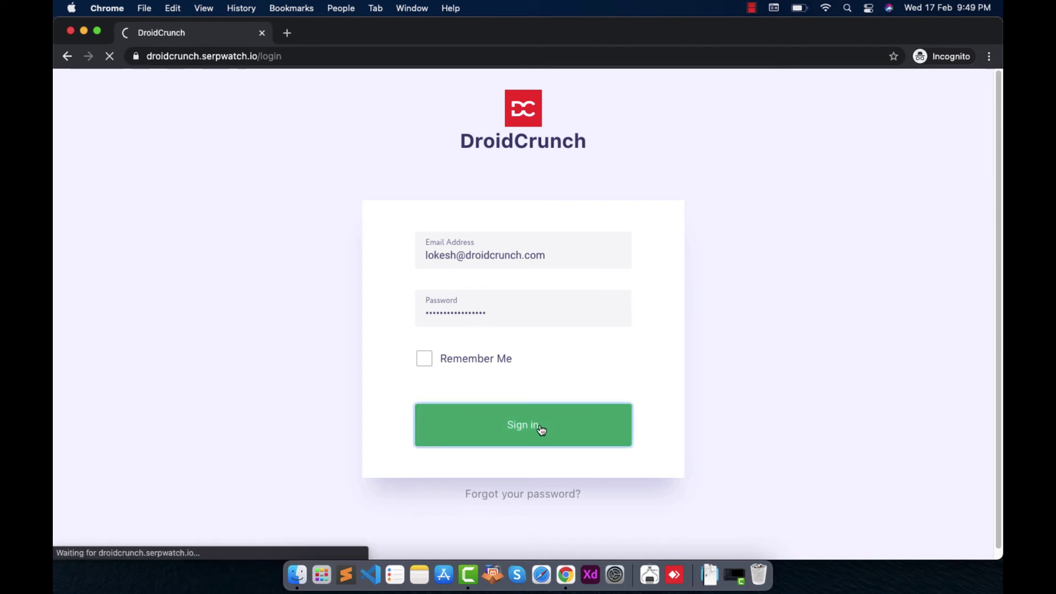
left_click(512, 246)
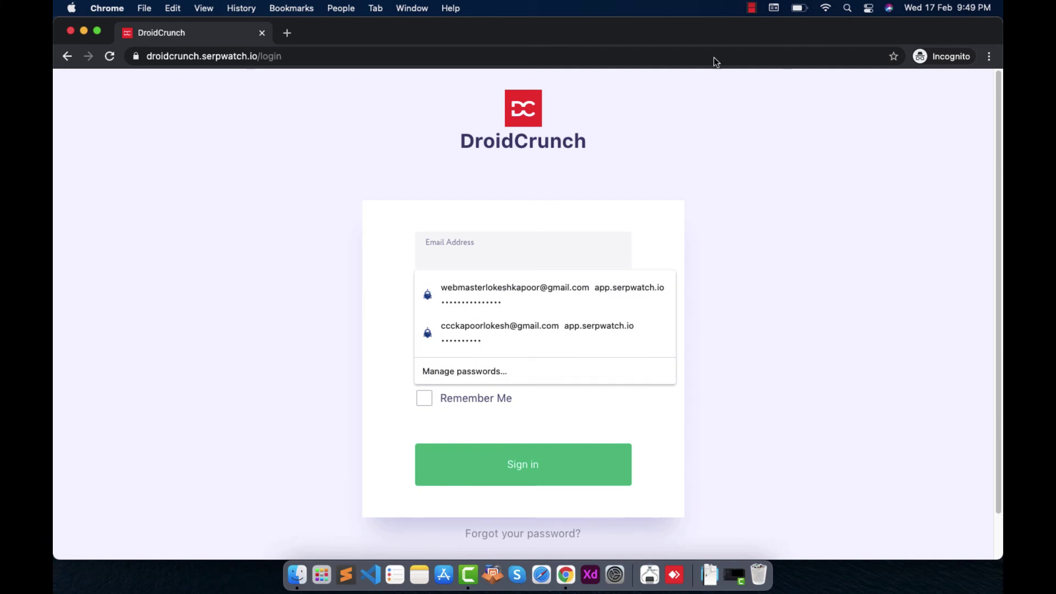
left_click(752, 8)
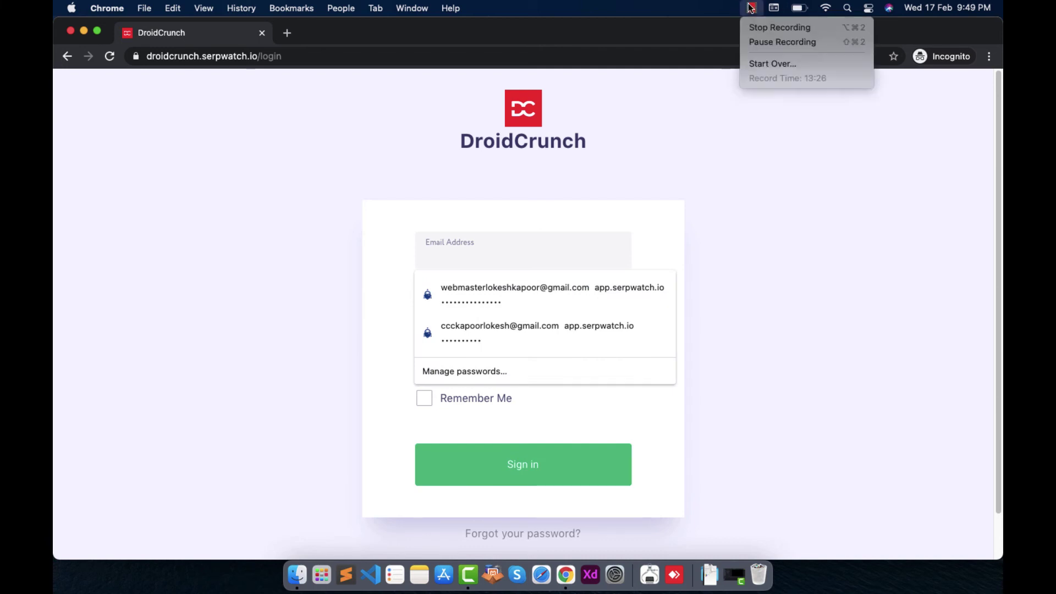
left_click(760, 47)
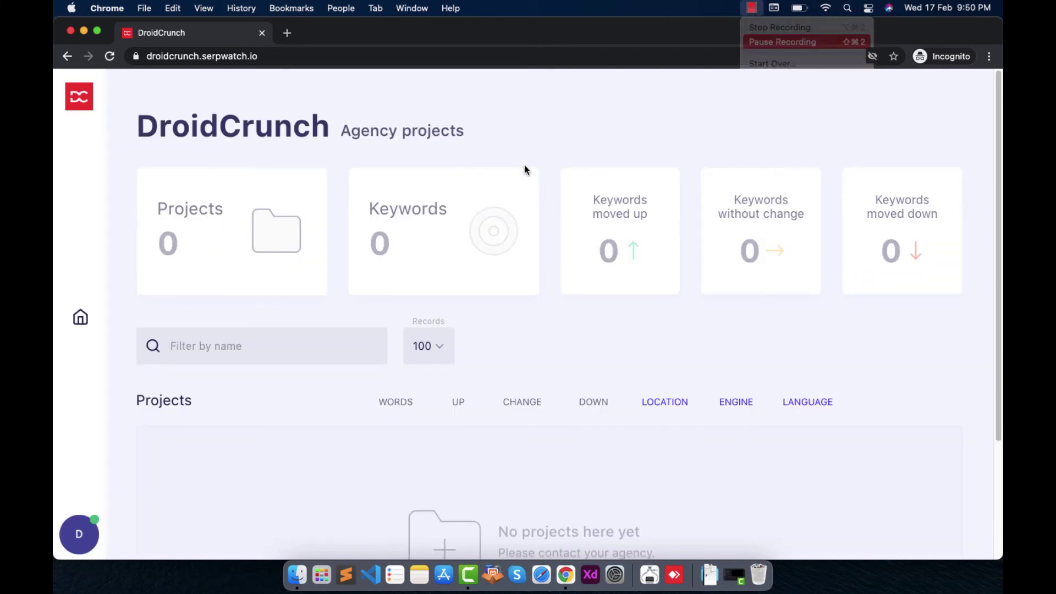
Switch from the private client window back to the main window's Client Management page with Cmd+`
scroll(384, 132, "down", 5)
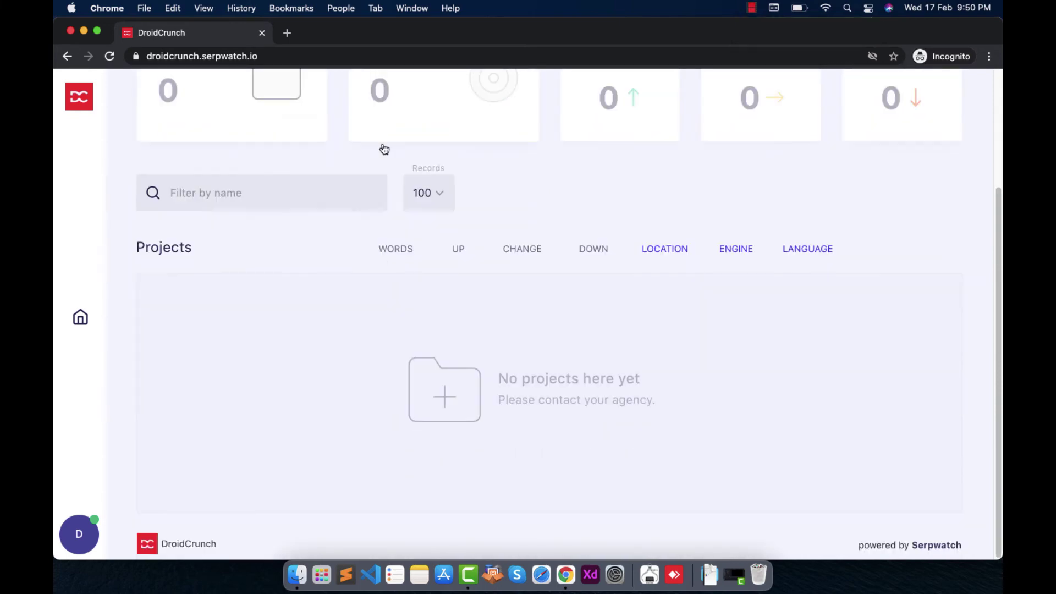
scroll(344, 388, "up", 5)
scroll(370, 402, "down", 5)
scroll(371, 399, "up", 1)
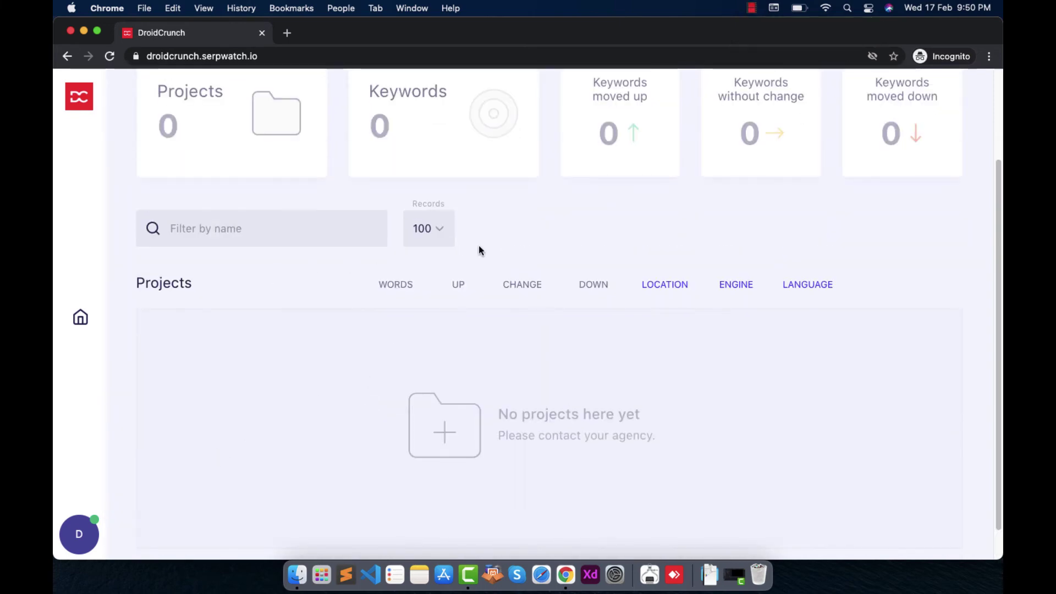
scroll(890, 299, "up", 1)
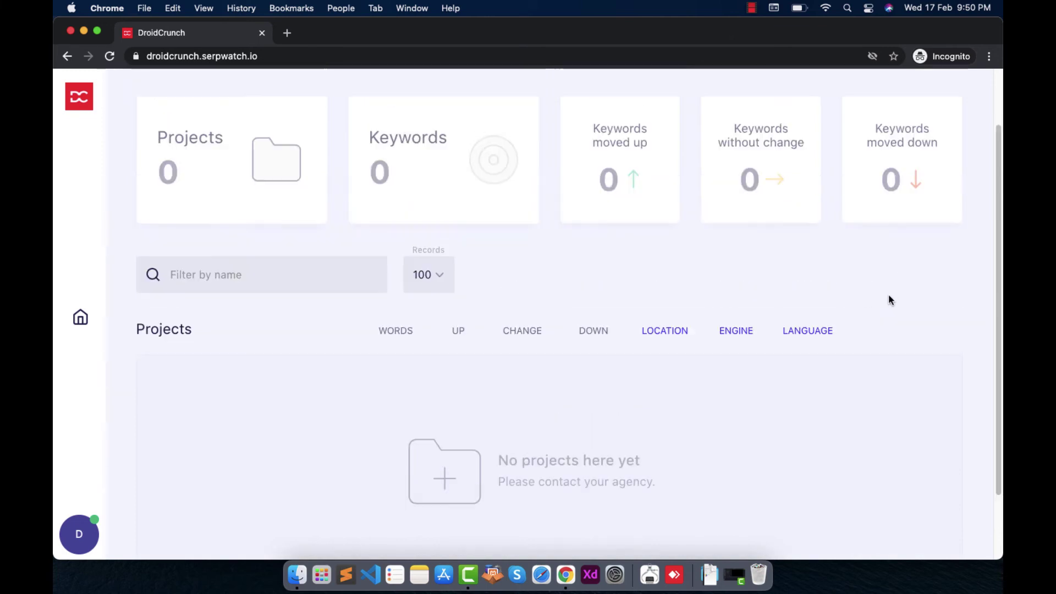
scroll(890, 296, "up", 2)
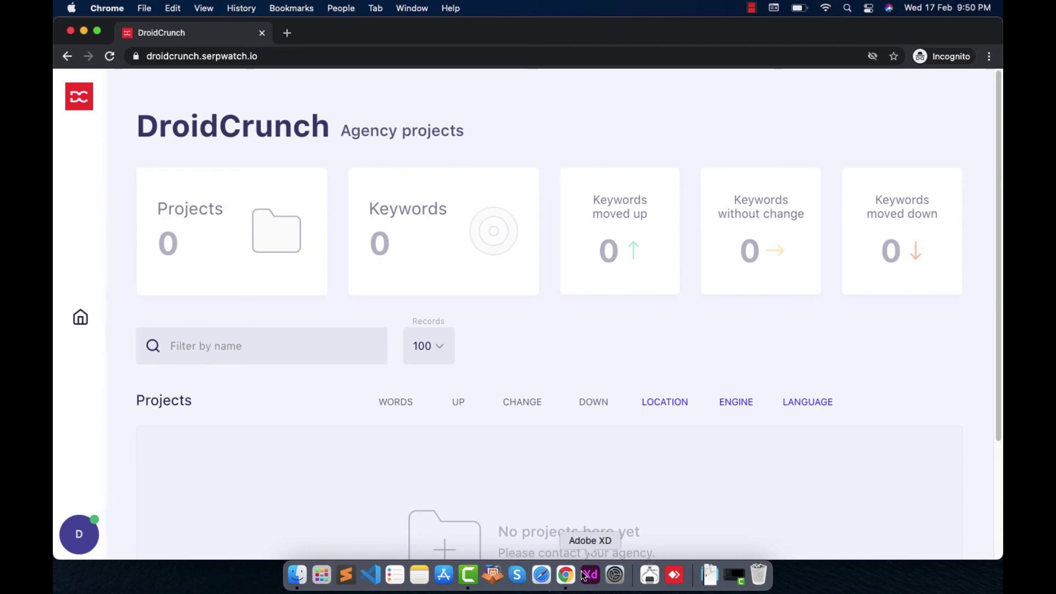
scroll(533, 437, "down", 3)
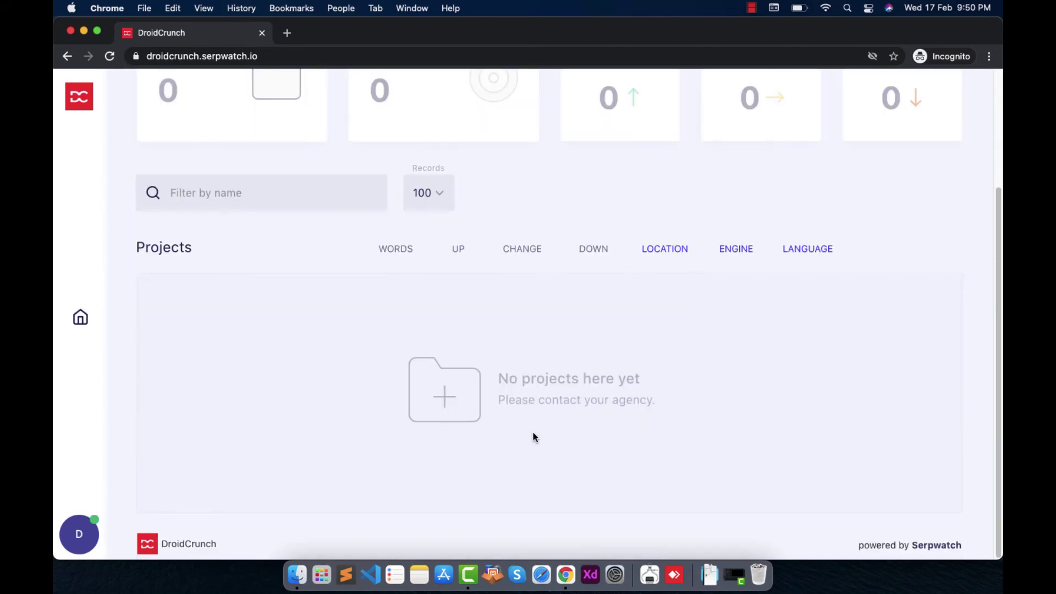
key("super+grave")
scroll(542, 407, "down", 2)
scroll(543, 374, "up", 5)
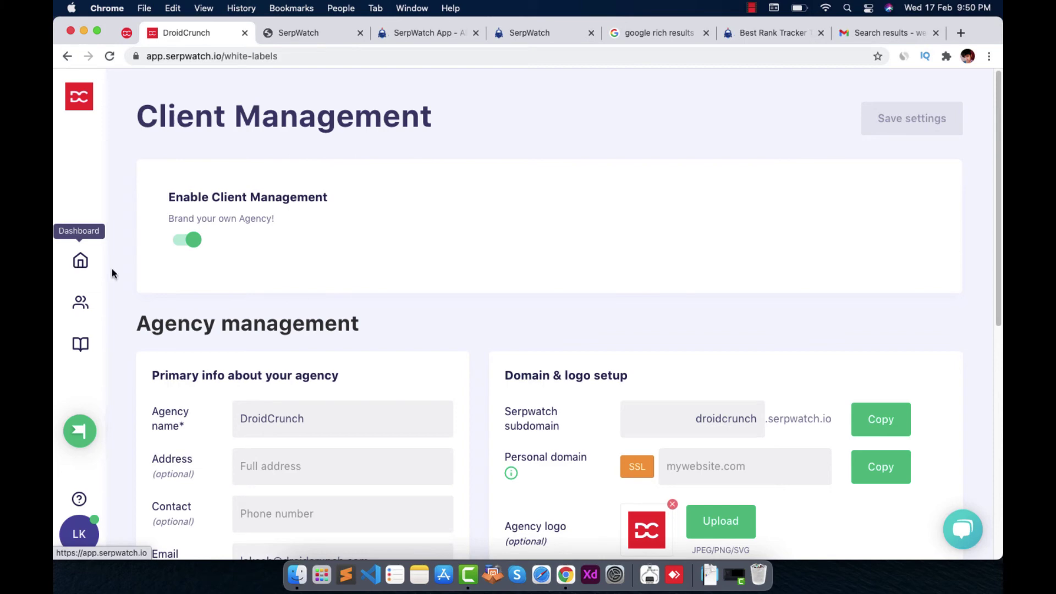
Scroll down to Appearance and choose the Cheesecake option under Themes
scroll(445, 323, "down", 3)
scroll(379, 334, "down", 1)
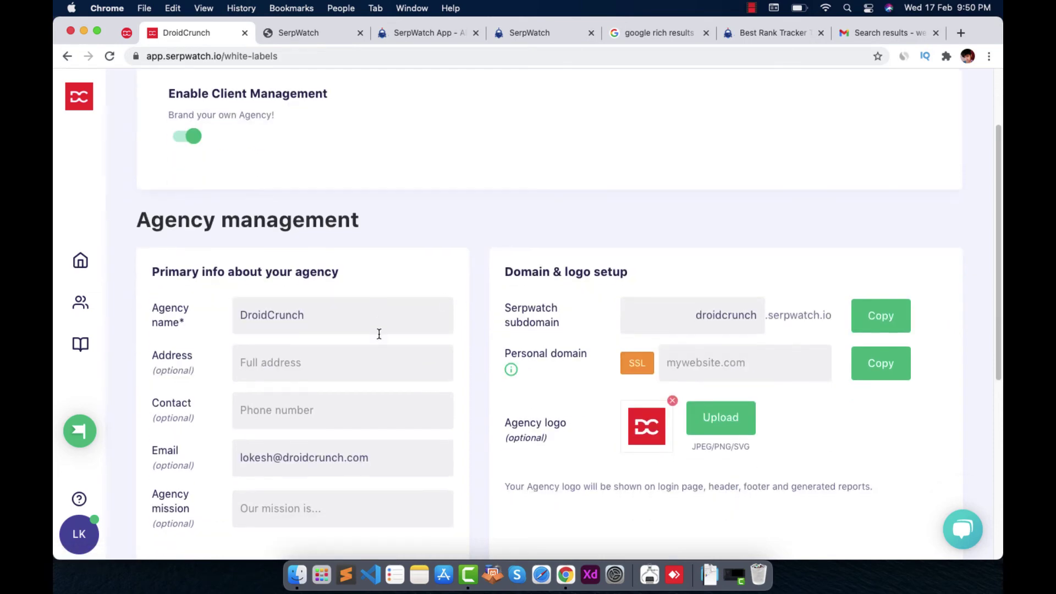
scroll(381, 343, "down", 5)
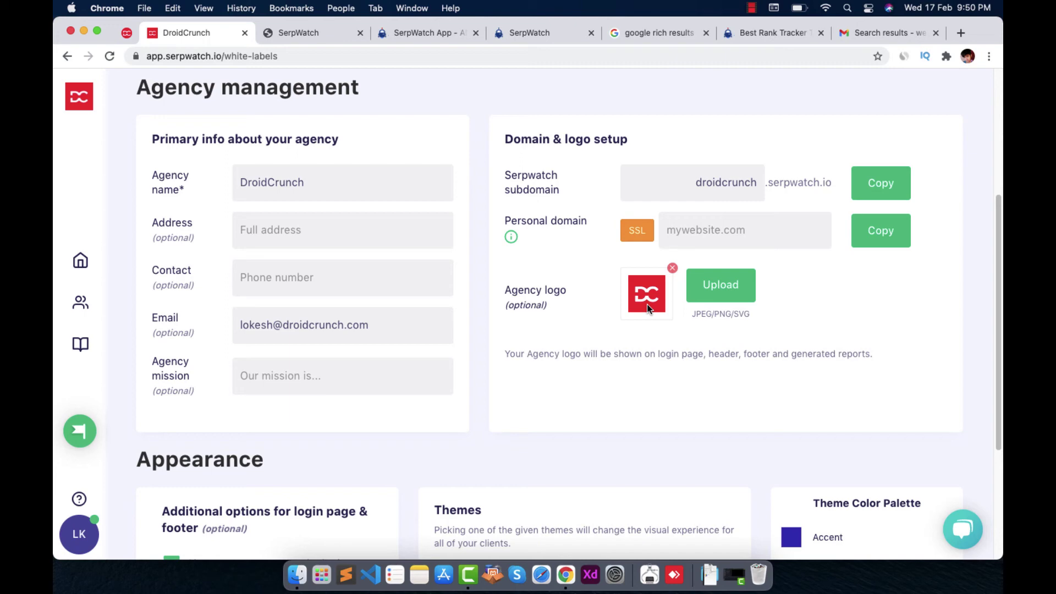
scroll(568, 427, "down", 3)
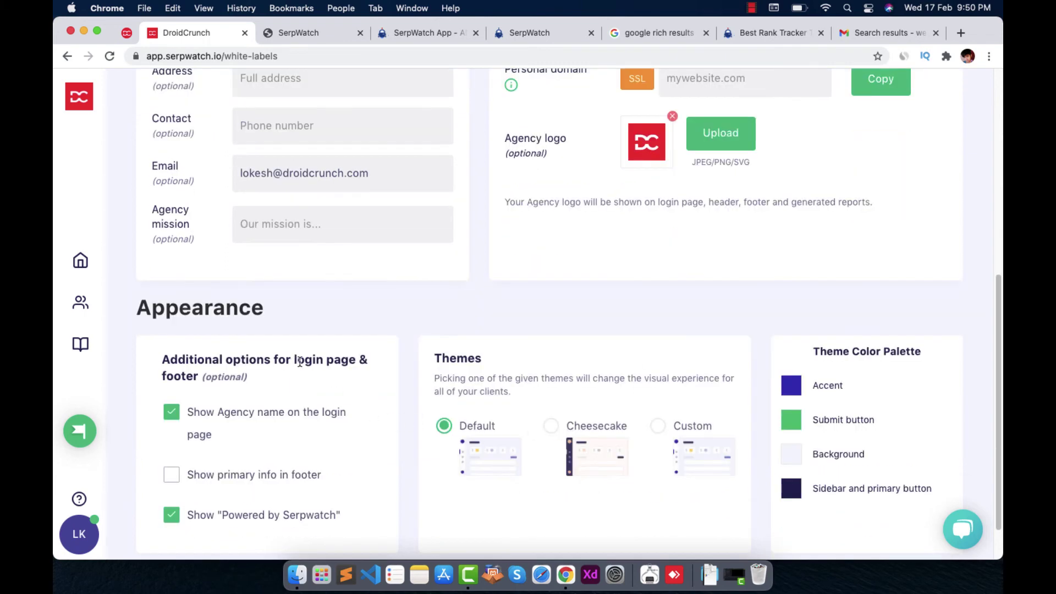
scroll(323, 358, "down", 1)
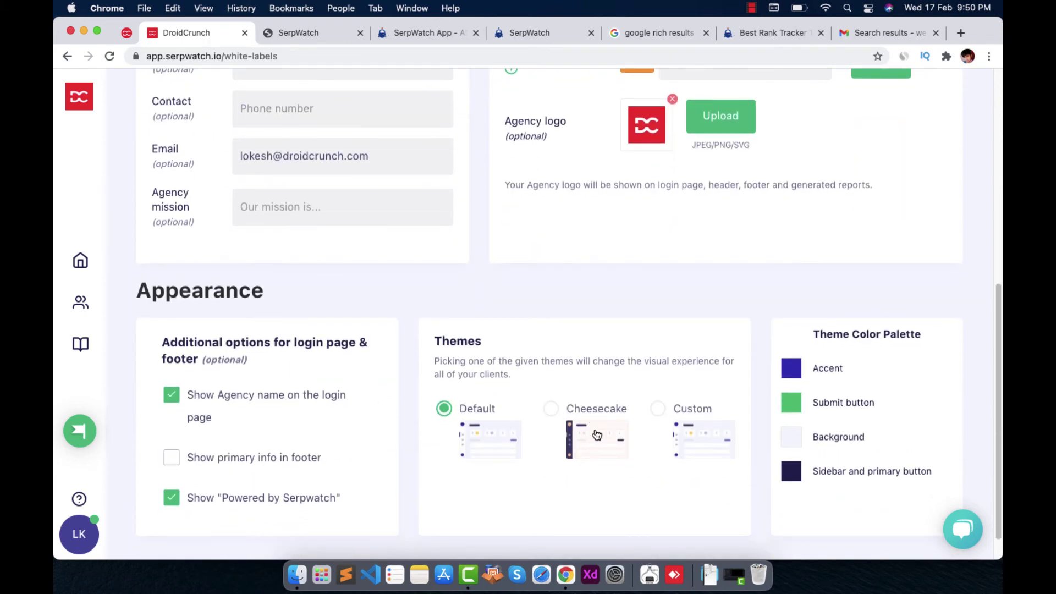
left_click(557, 413)
scroll(588, 371, "down", 2)
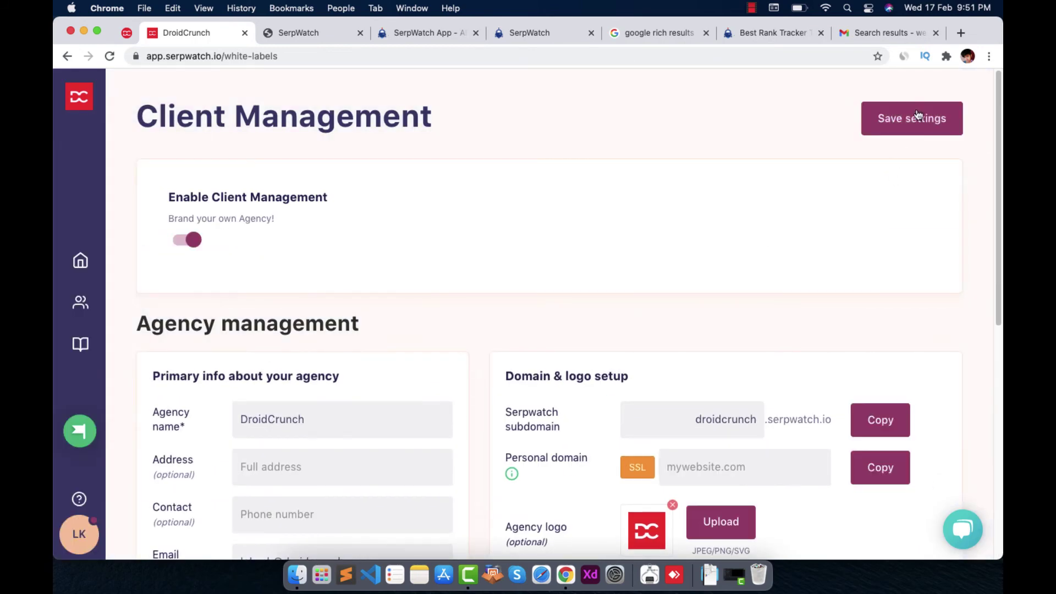
Save the Cheesecake theme and reload the DroidCrunch client dashboard to show its purple sidebar
left_click(916, 116)
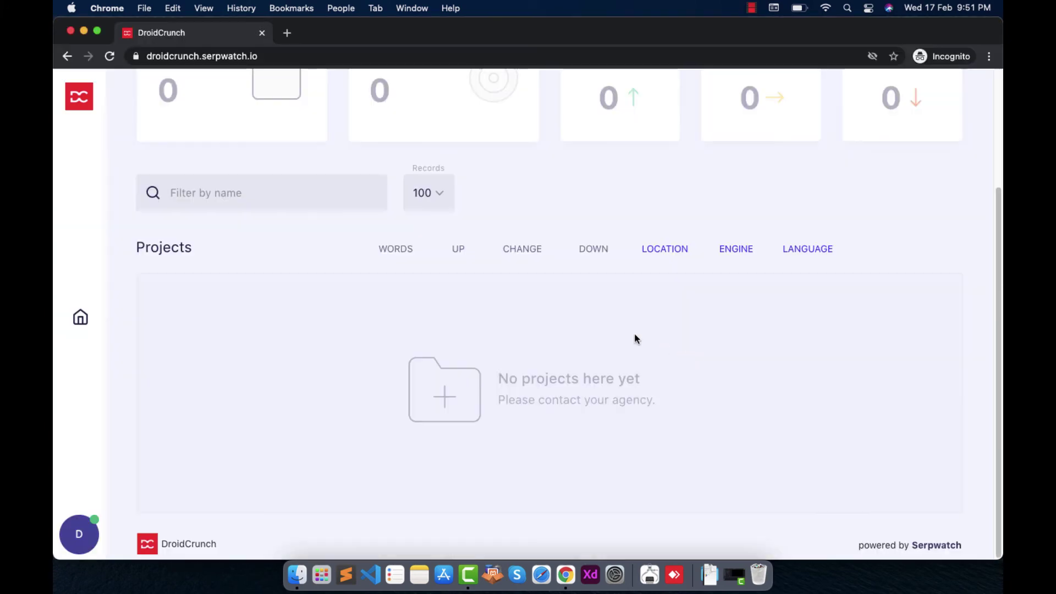
right_click(223, 272)
left_click(255, 303)
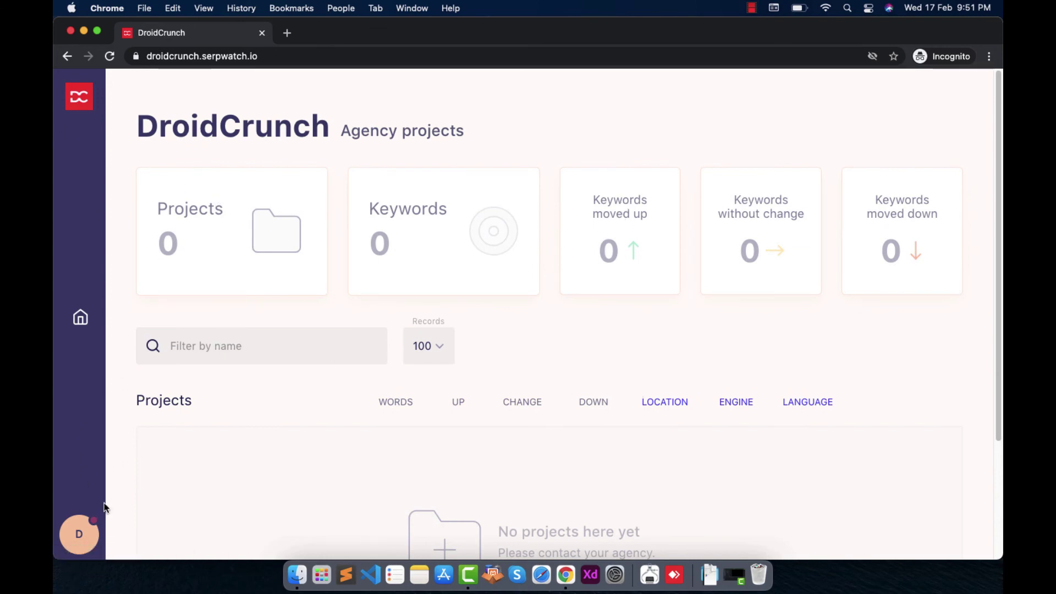
Set the client theme back to Default and save the settings
key("super+w")
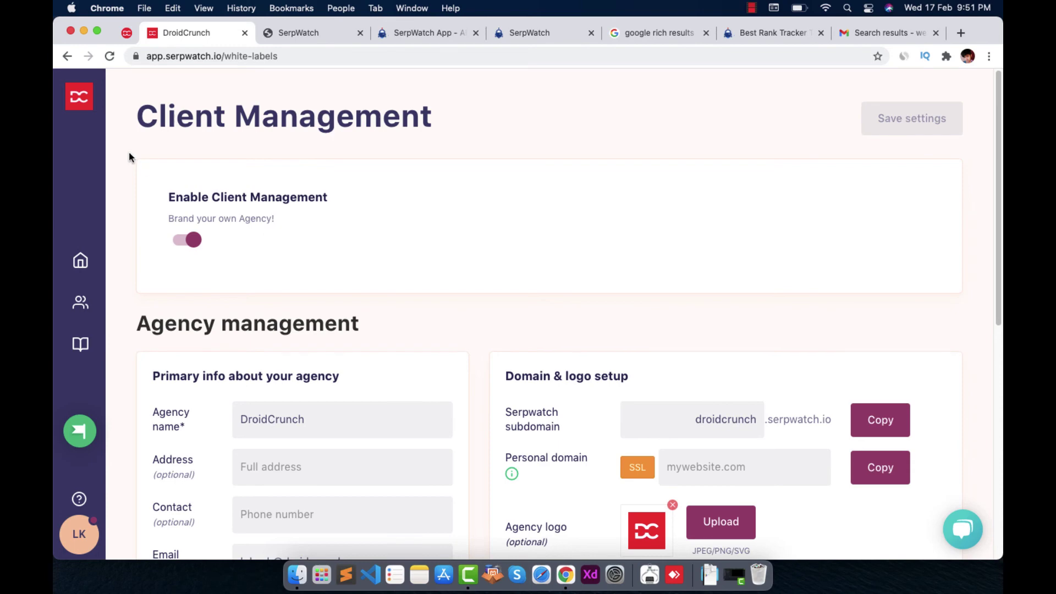
scroll(761, 376, "down", 10)
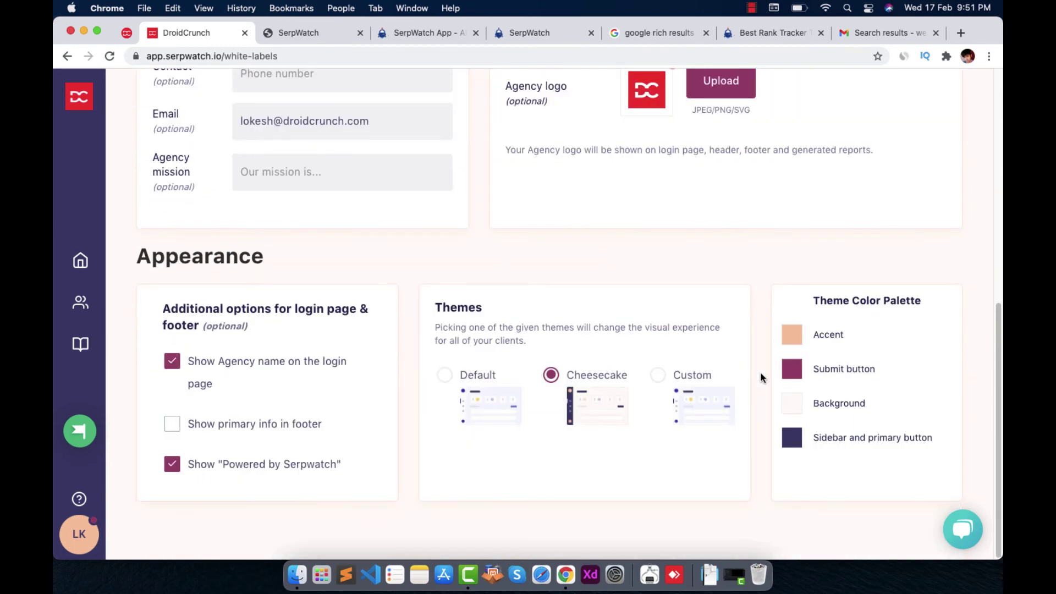
left_click(446, 374)
scroll(910, 183, "up", 10)
left_click(922, 127)
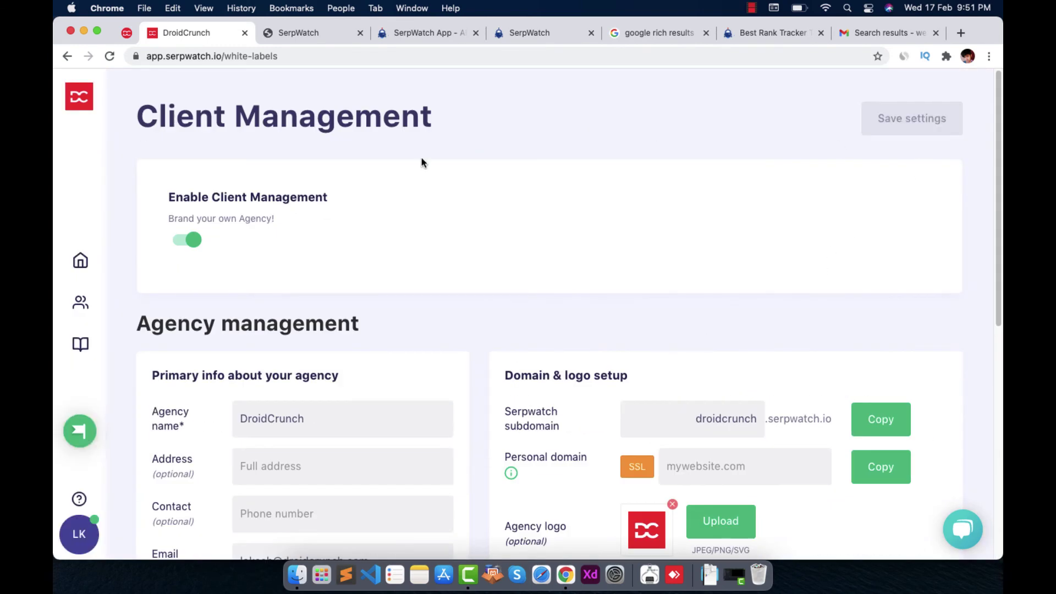
Try out the Custom theme colours under Appearance
scroll(732, 267, "down", 10)
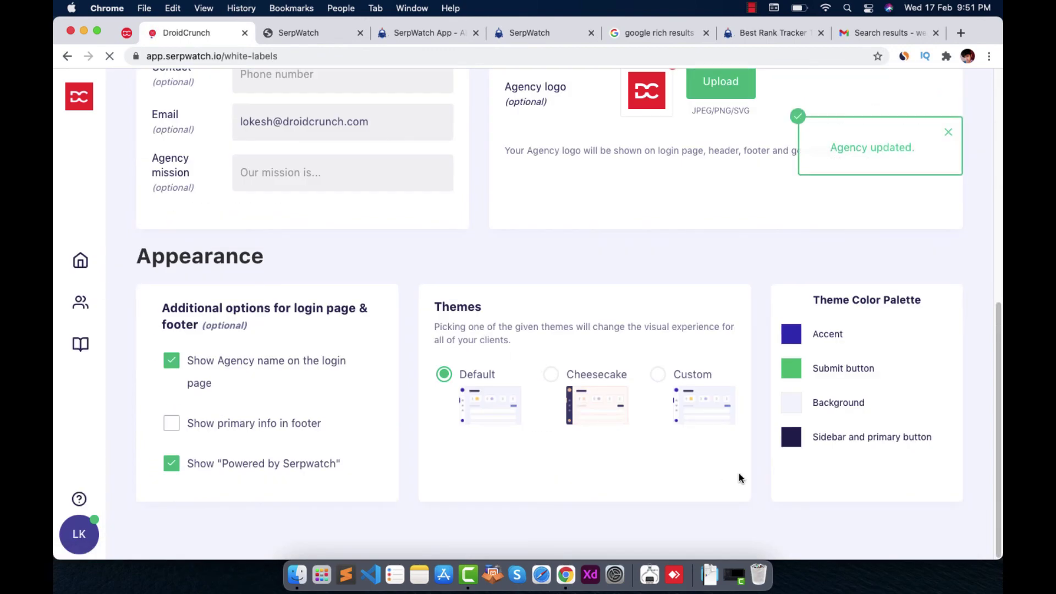
left_click(658, 374)
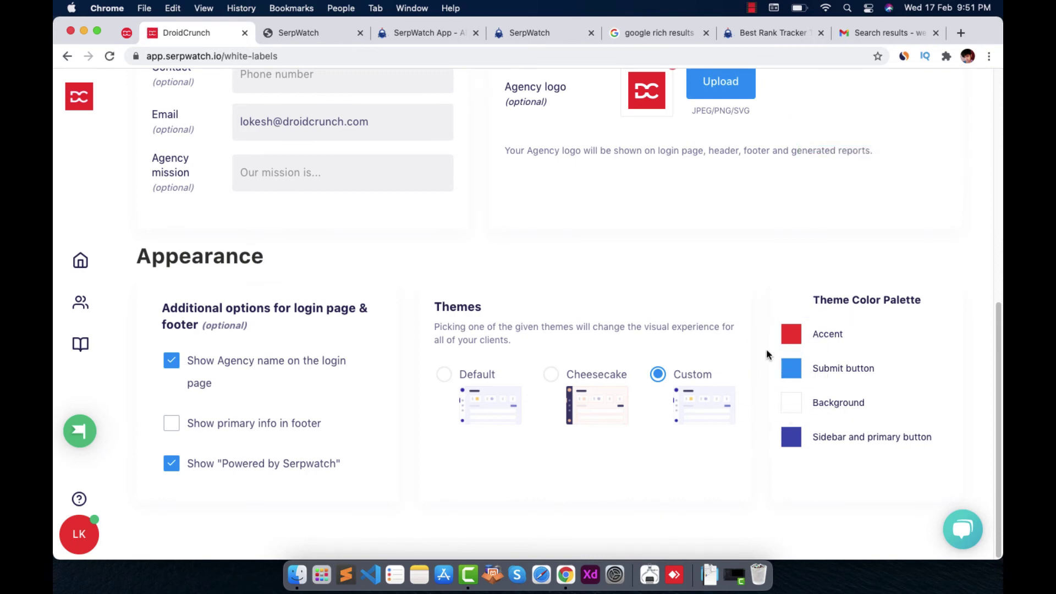
scroll(603, 428, "down", 8)
scroll(401, 330, "up", 8)
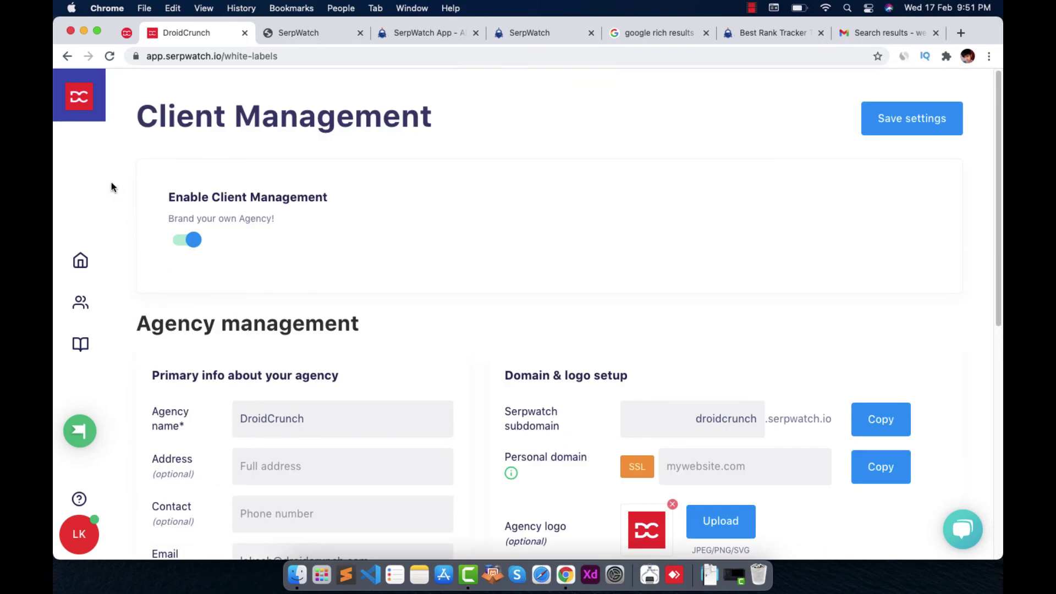
Return to the agency's main Dashboard and close the private client window
left_click(76, 102)
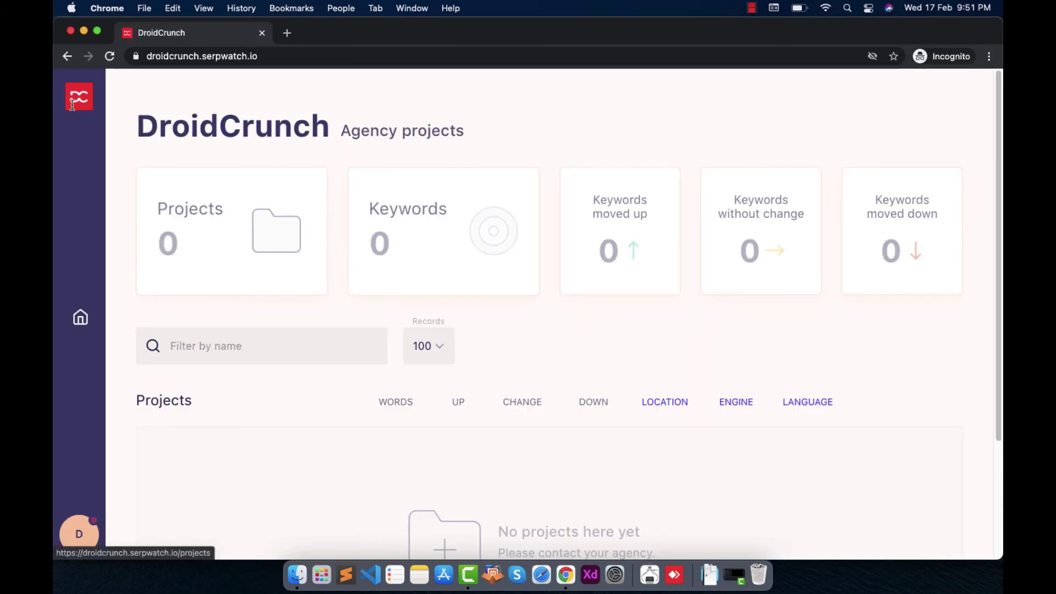
scroll(732, 386, "down", 3)
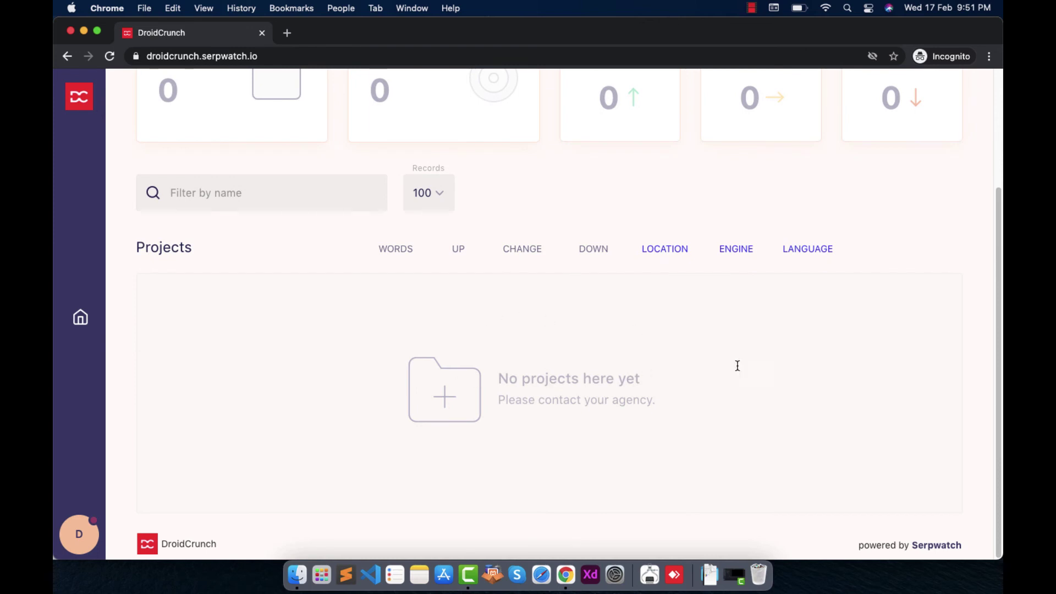
key("super+w")
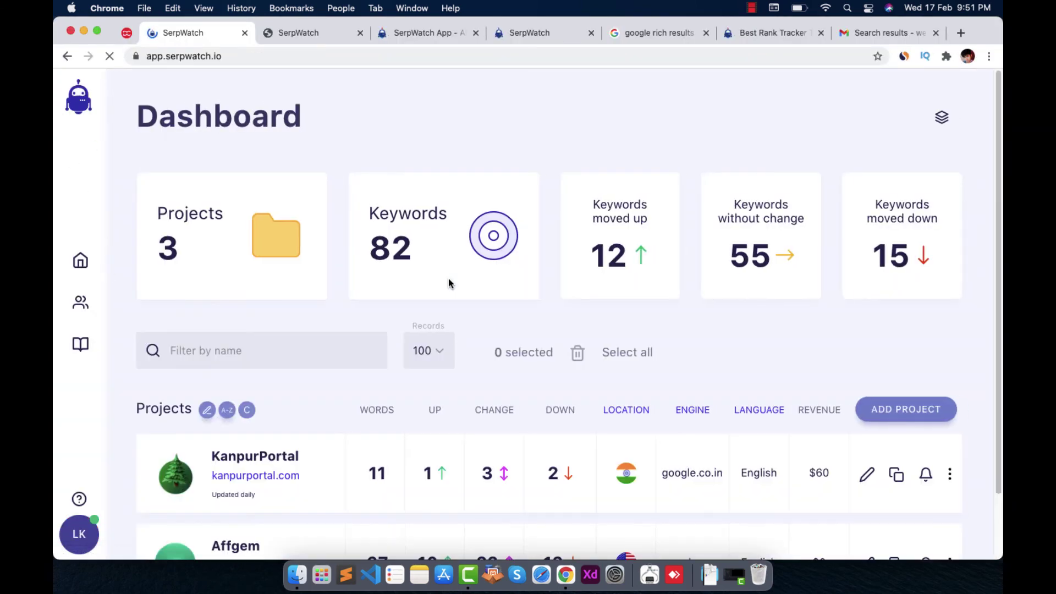
Assign the KanpurPortal project to the DroidCrunch client via Assign Project and save
scroll(607, 359, "down", 3)
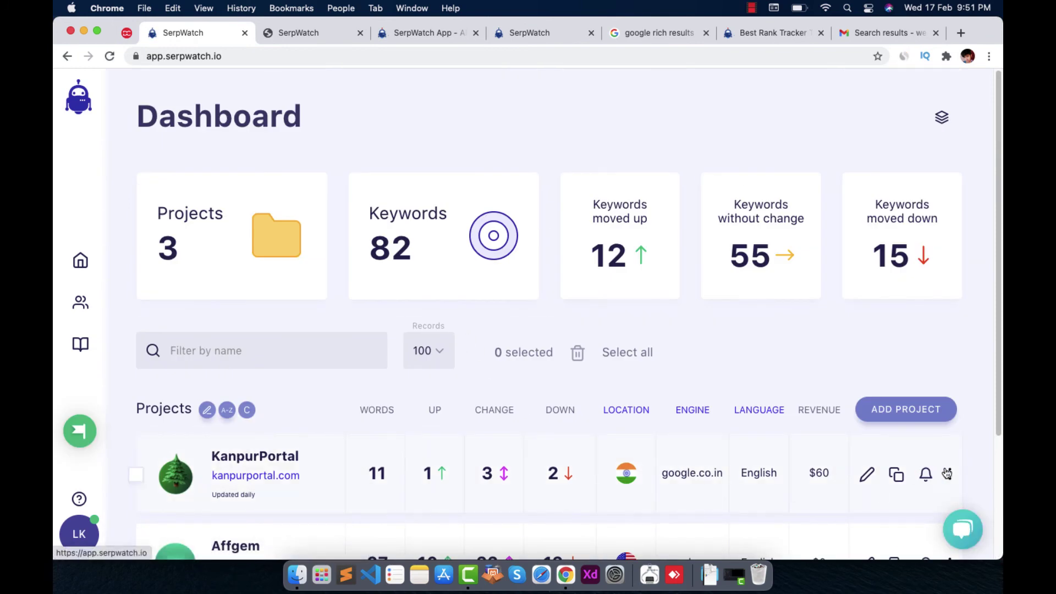
left_click(948, 474)
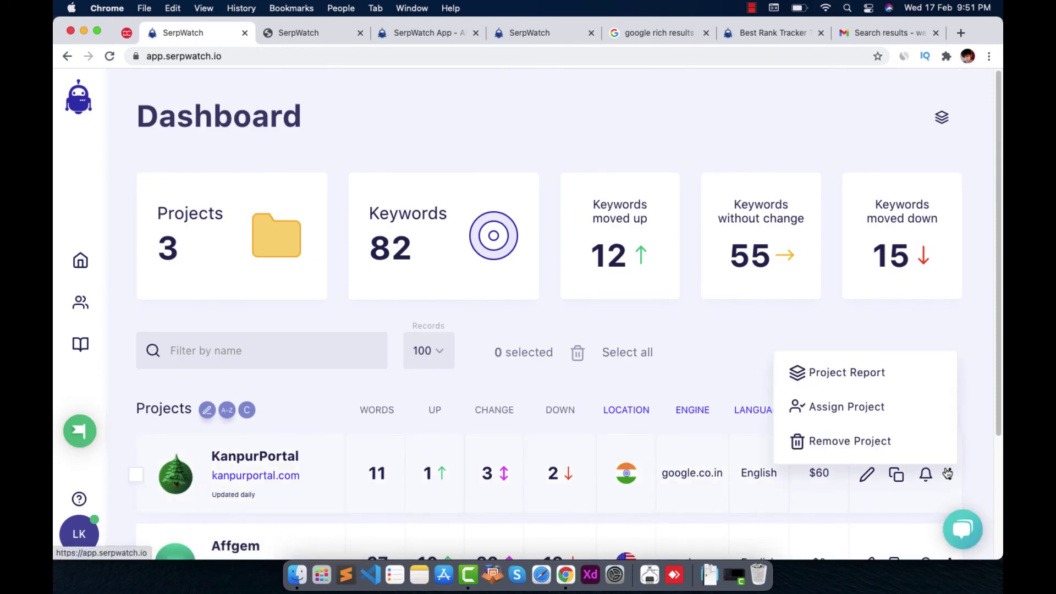
left_click(838, 411)
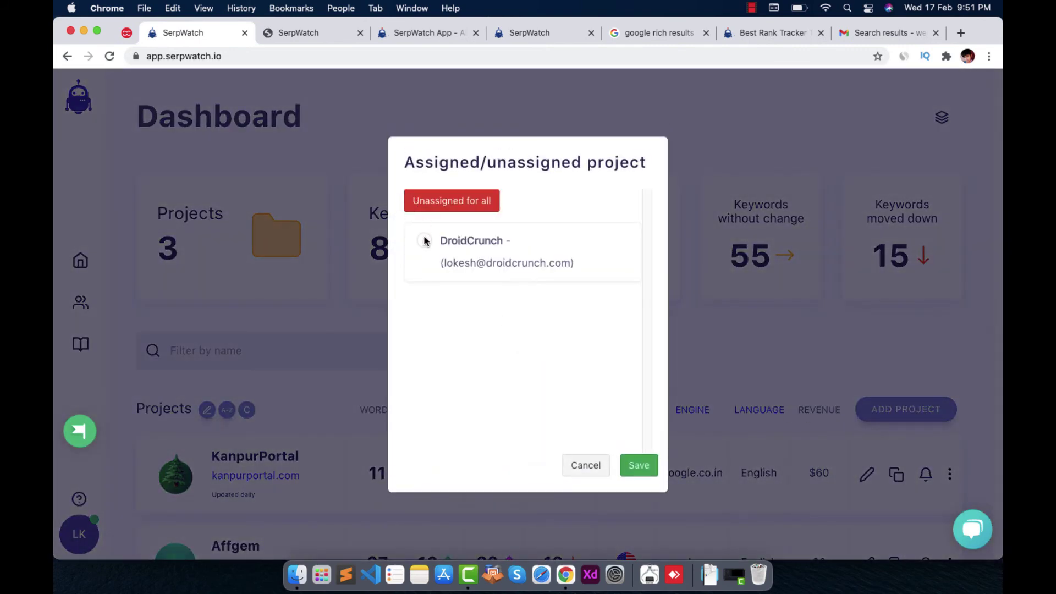
left_click(425, 241)
left_click_drag(585, 265, 442, 264)
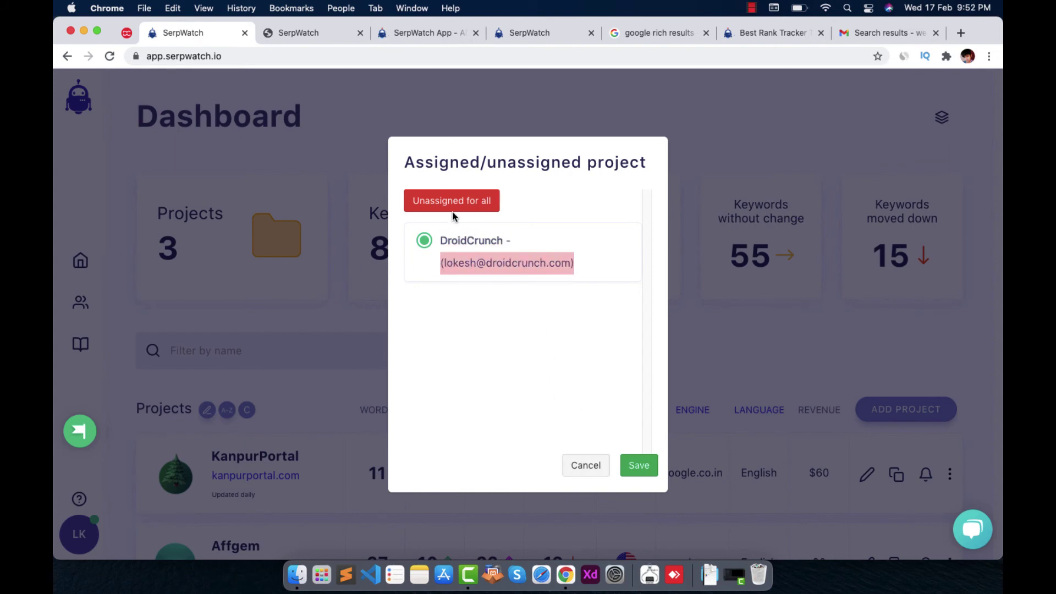
left_click(633, 465)
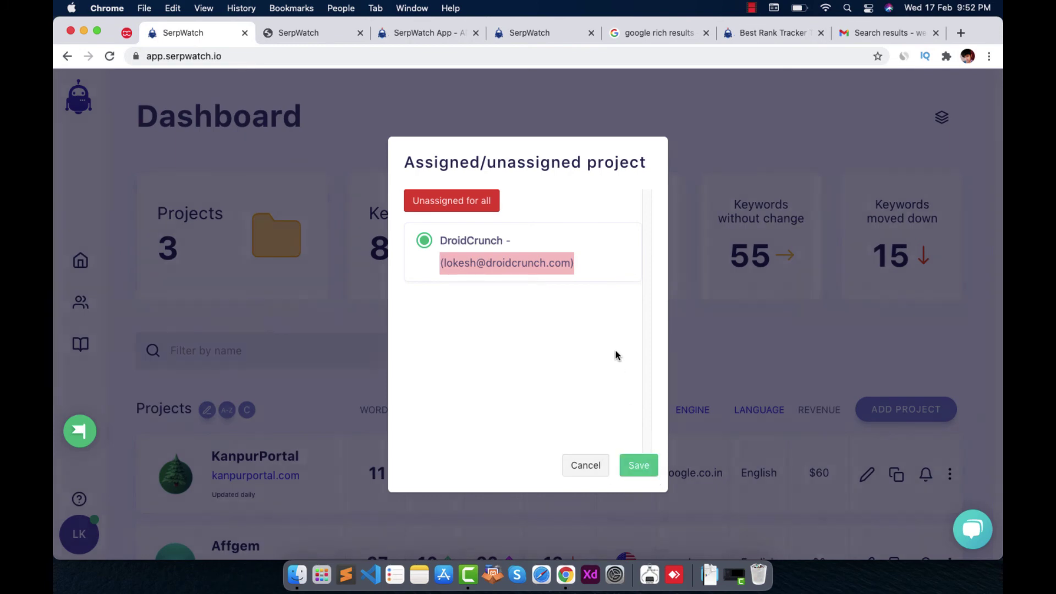
Switch to the private window and scroll through the DroidCrunch client dashboard
key("super+grave")
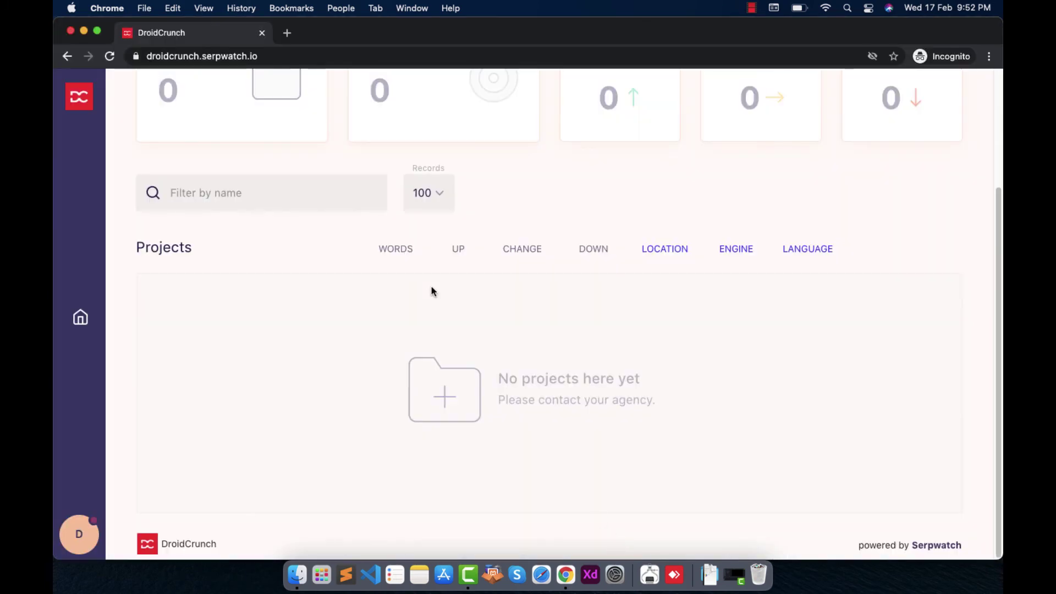
scroll(432, 291, "up", 5)
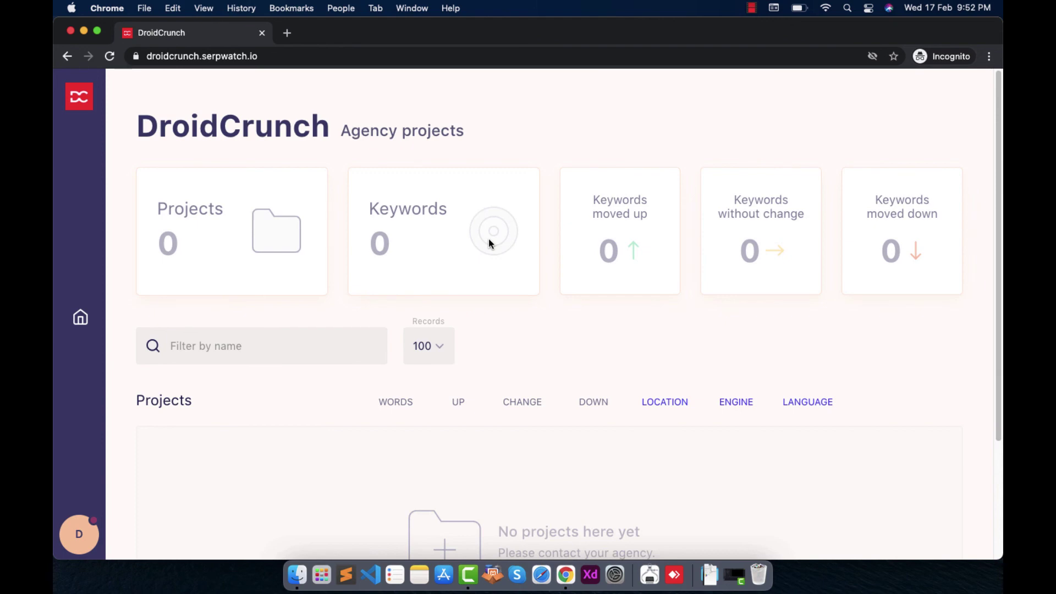
scroll(490, 243, "down", 3)
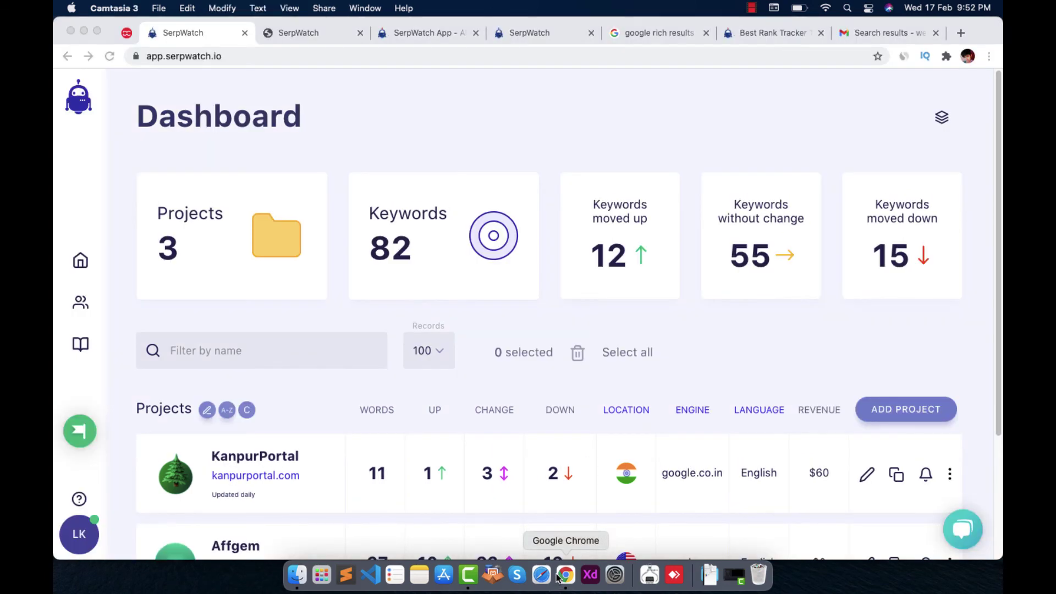
Open the Edit Project form for the KanpurPortal row in the Projects list
scroll(332, 217, "down", 5)
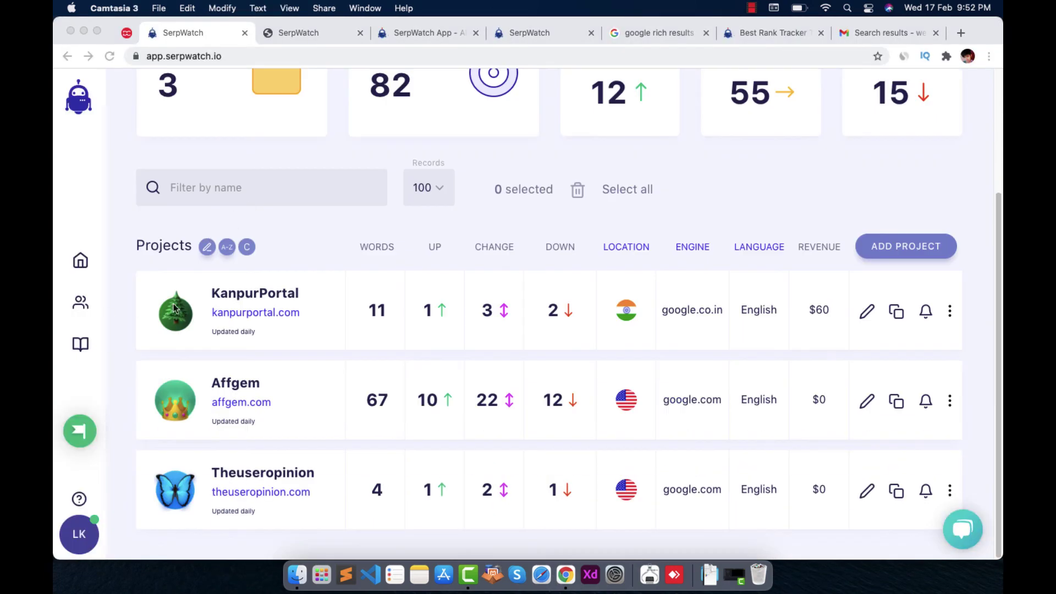
scroll(836, 339, "up", 5)
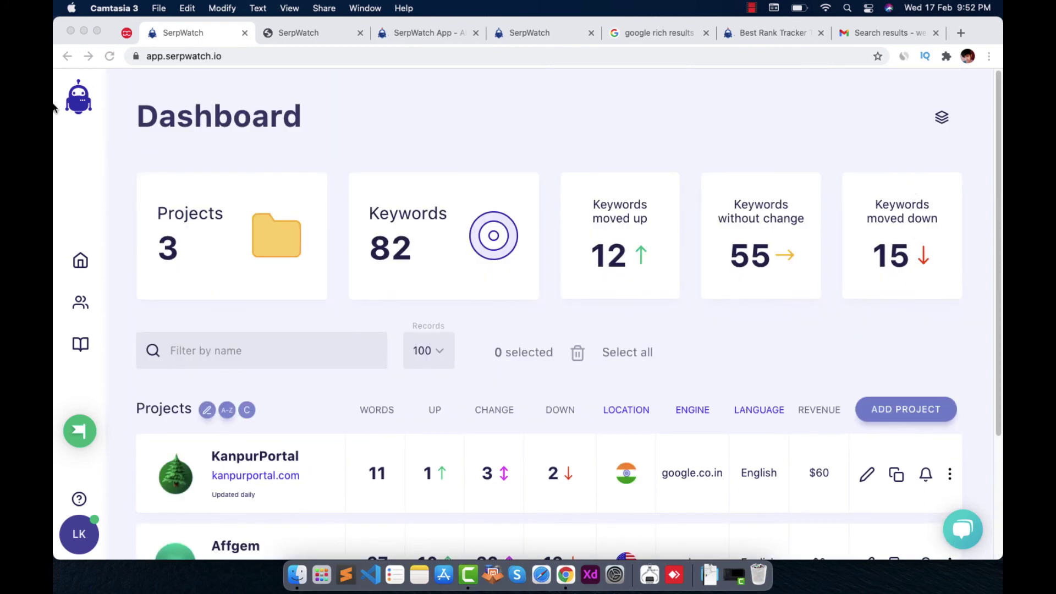
scroll(477, 266, "down", 5)
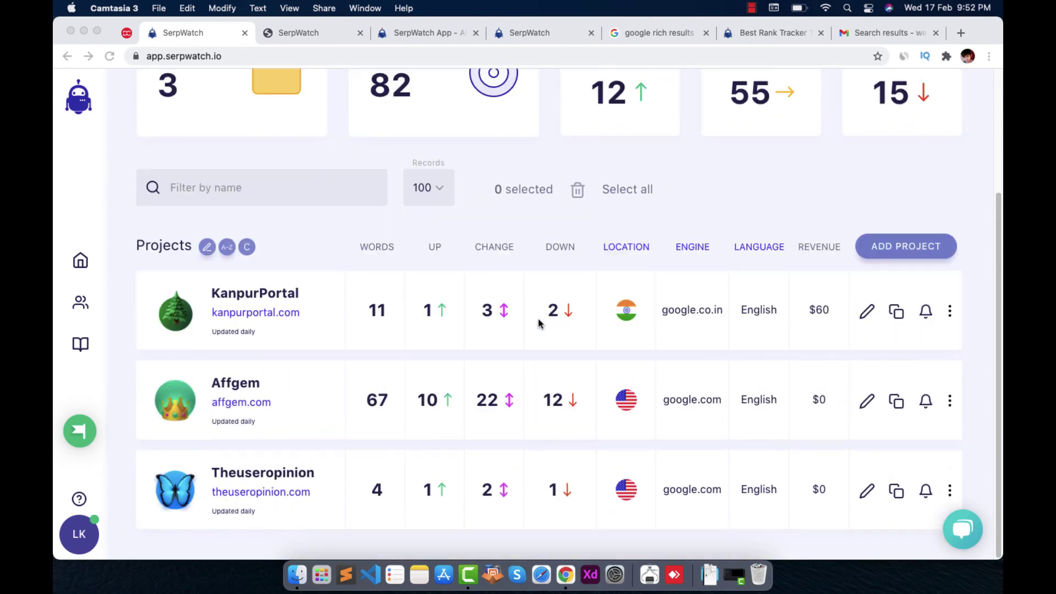
left_click(389, 306)
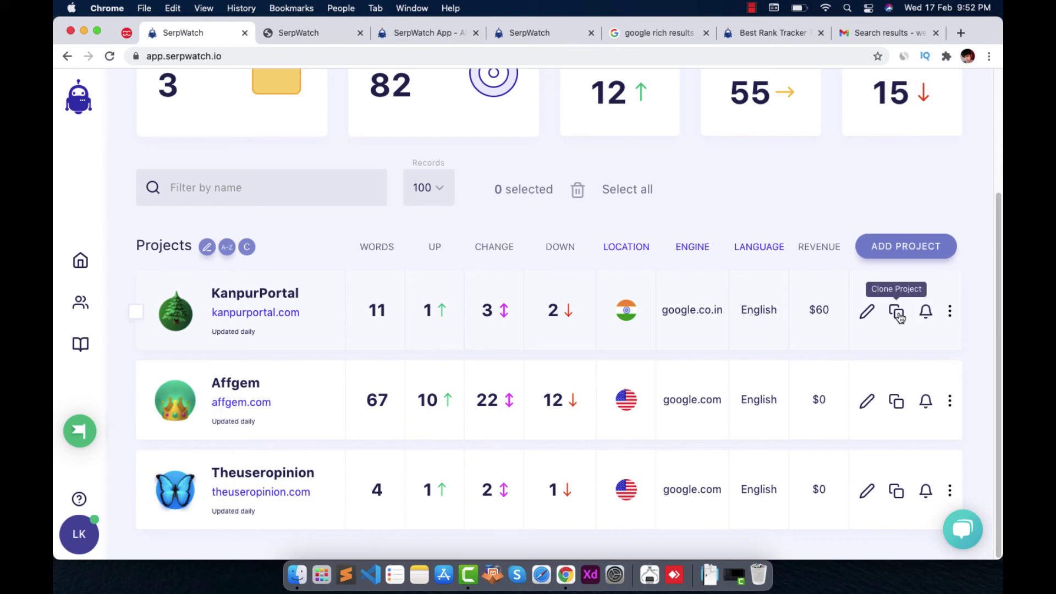
left_click(867, 313)
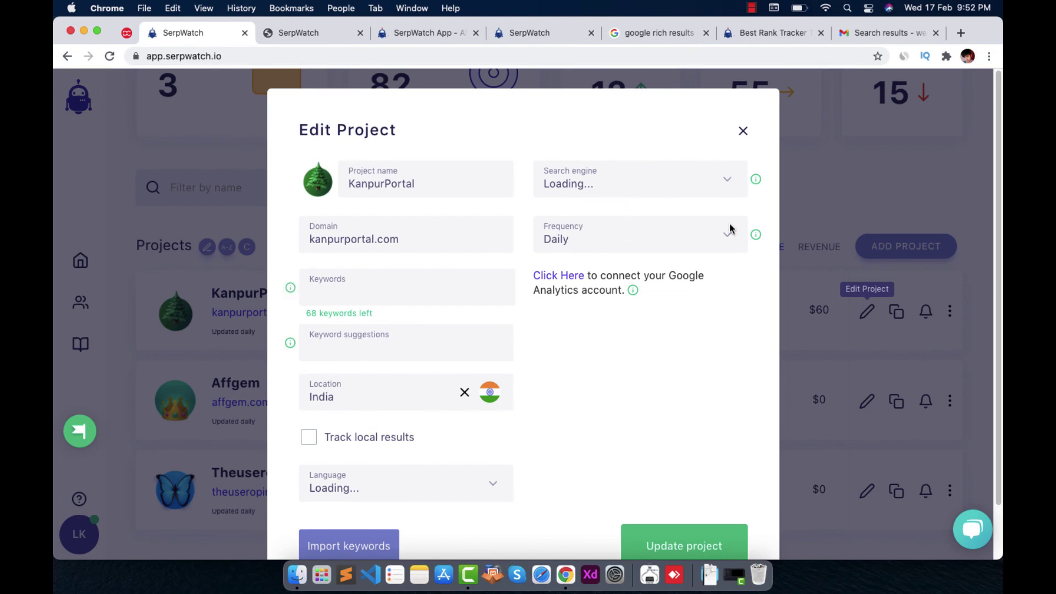
Close the edit form and run a Google search for the keyword 'future academy kanpur'
left_click(742, 131)
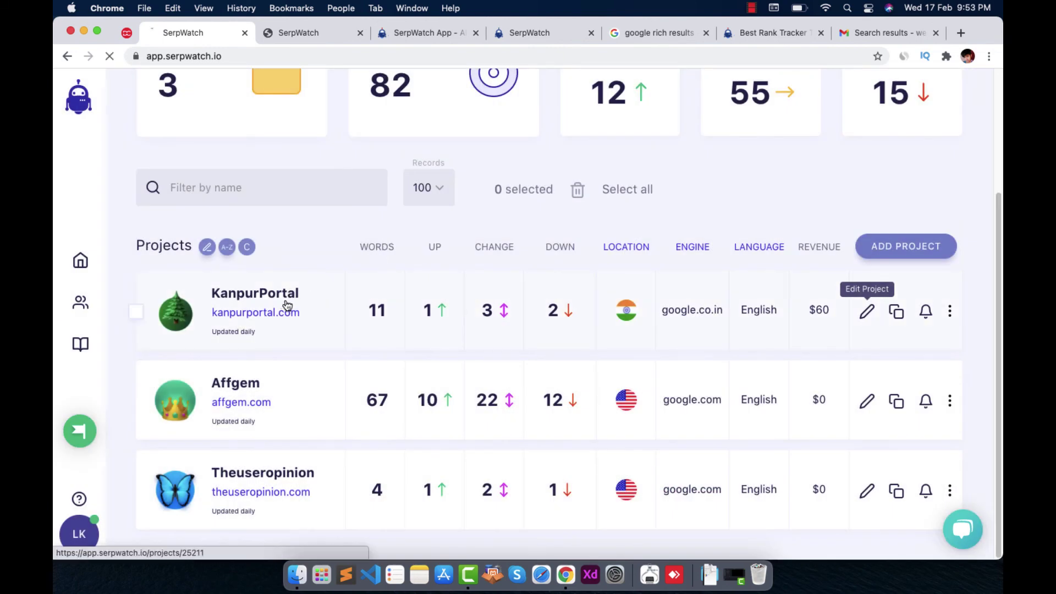
scroll(517, 272, "up", 3)
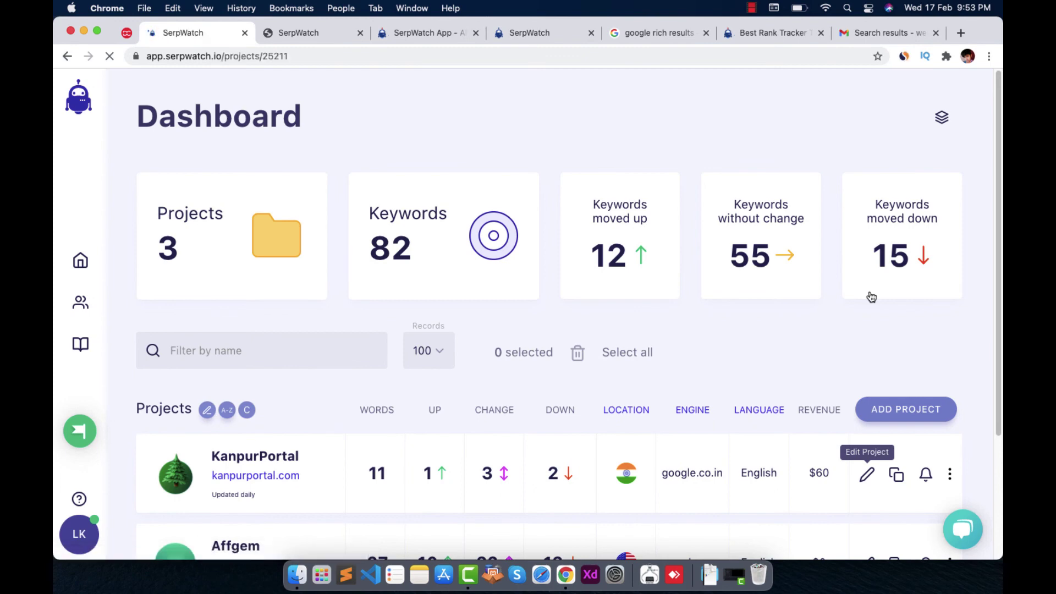
scroll(869, 308, "down", 10)
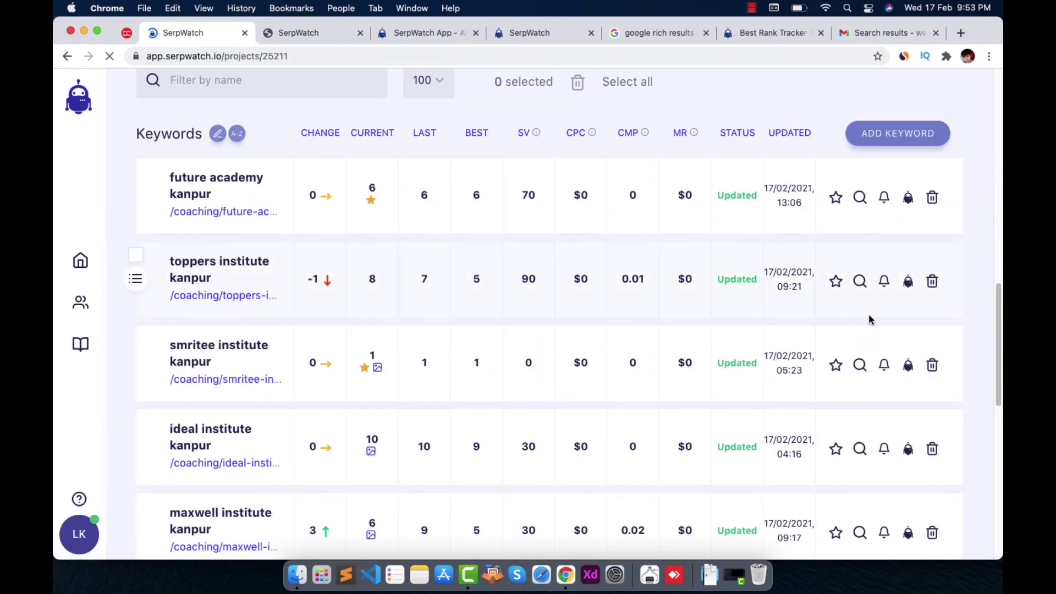
left_click(837, 202)
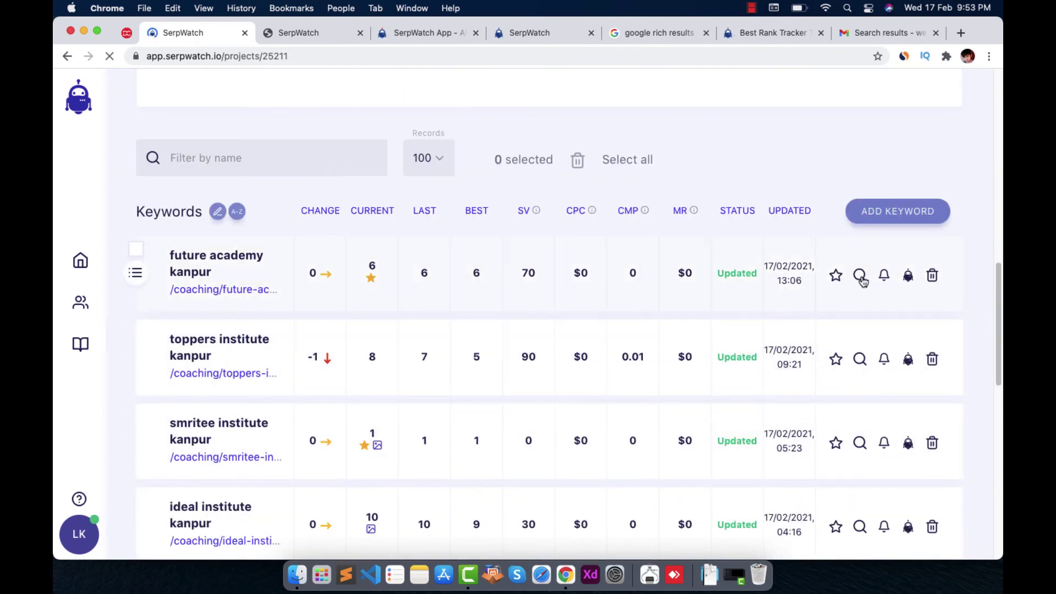
scroll(862, 281, "down", 3)
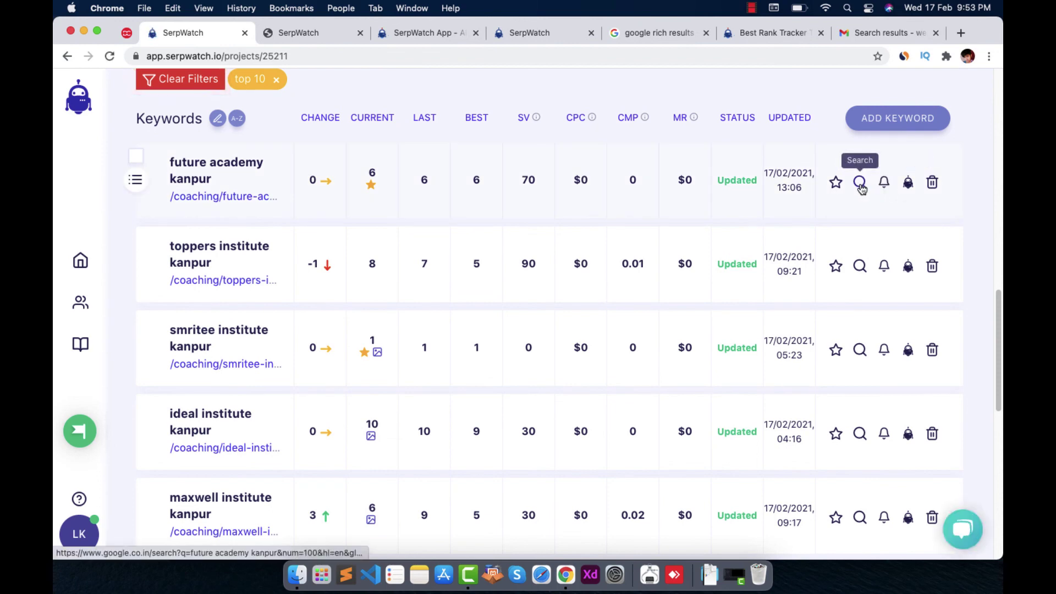
Check Google's live results for 'future academy kanpur', highlighting the query and results, then return to SerpWatch
left_click(861, 184)
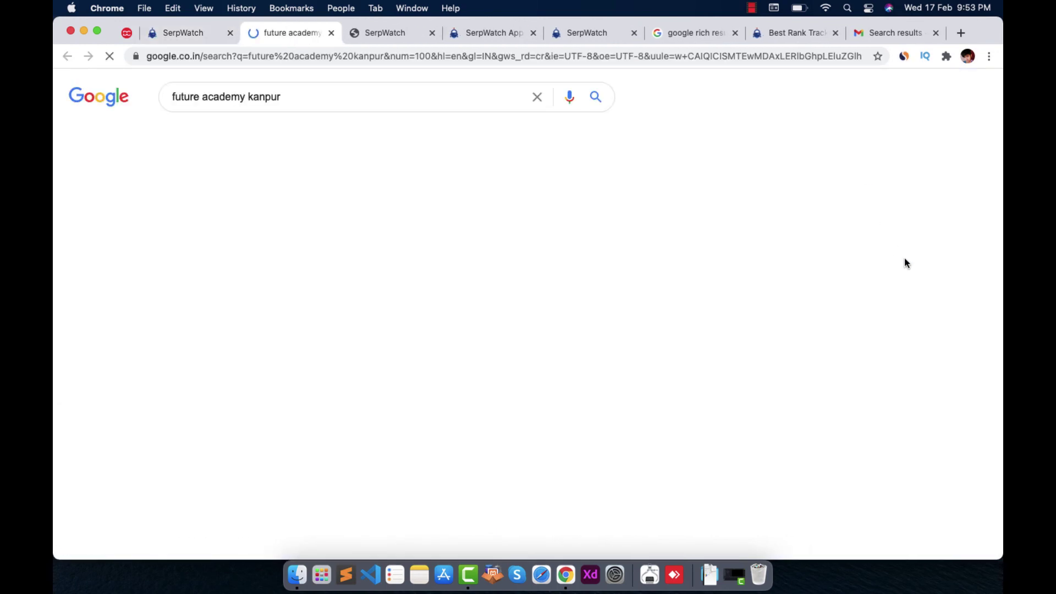
triple_click(150, 81)
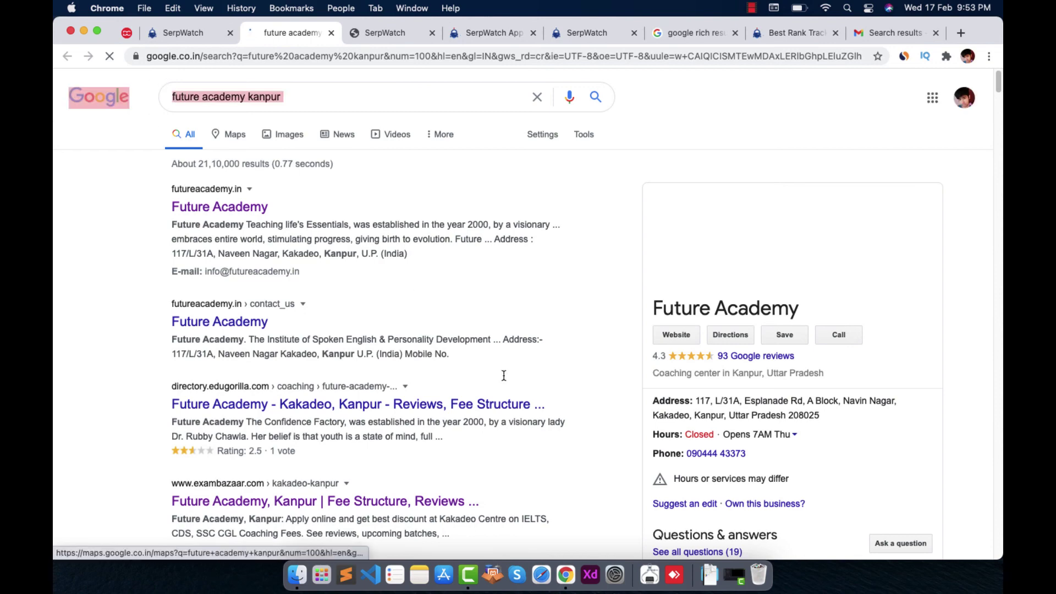
left_click_drag(504, 375, 616, 298)
left_click(553, 415)
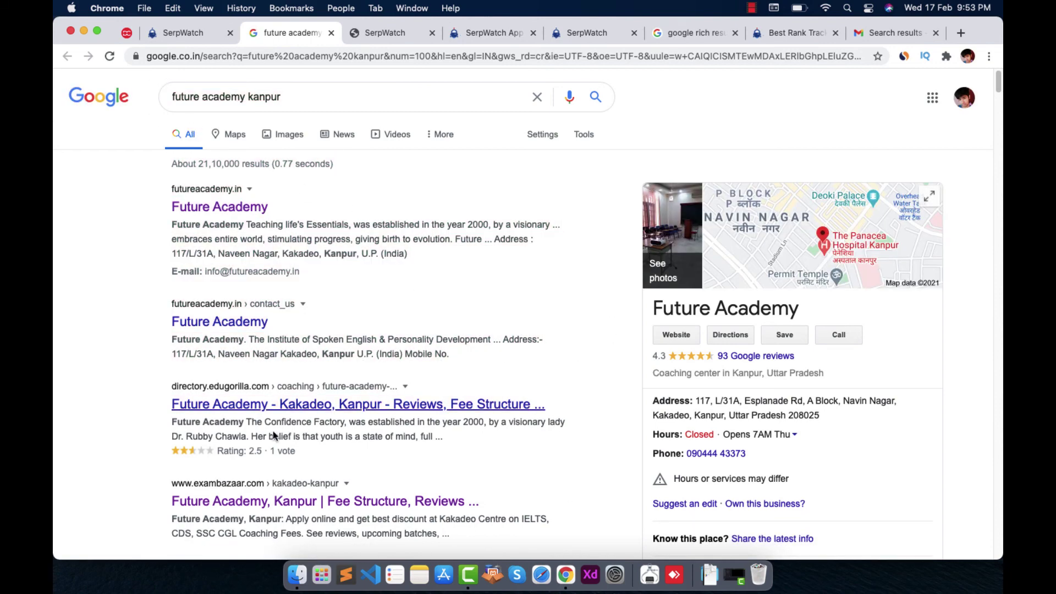
left_click(187, 33)
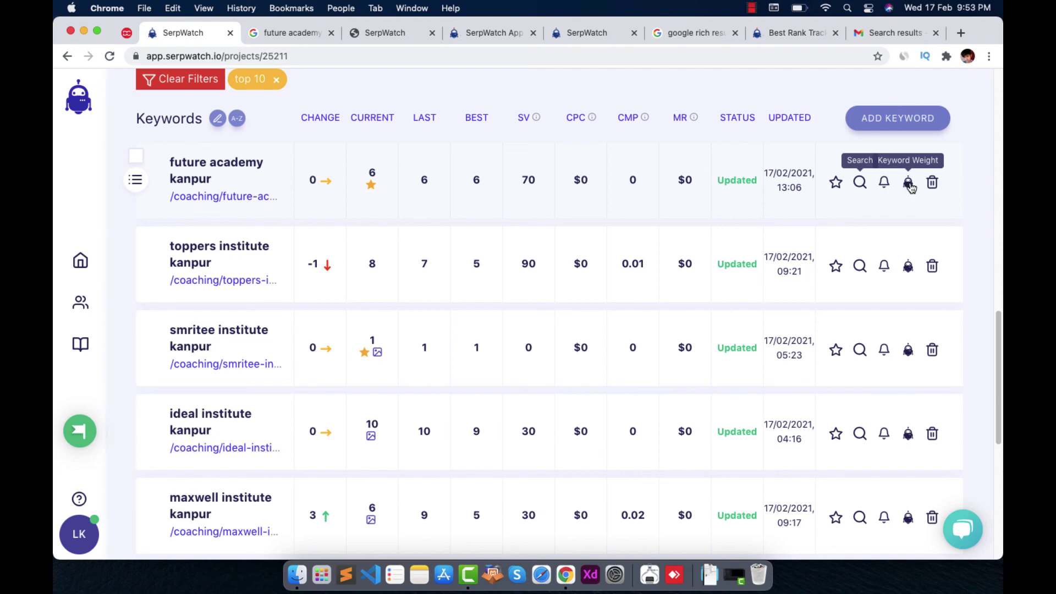
left_click(908, 183)
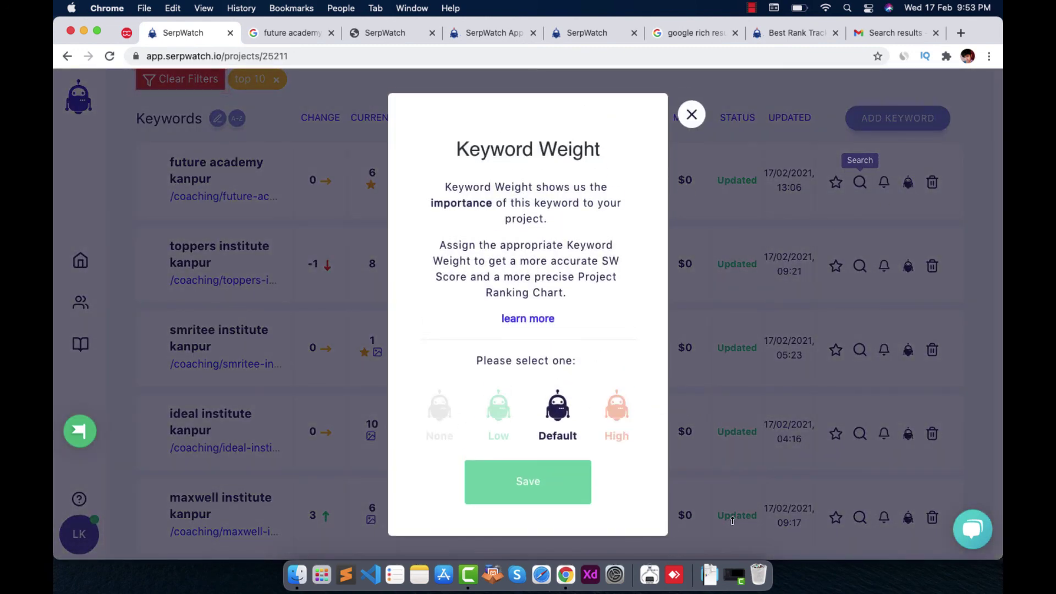
left_click(705, 114)
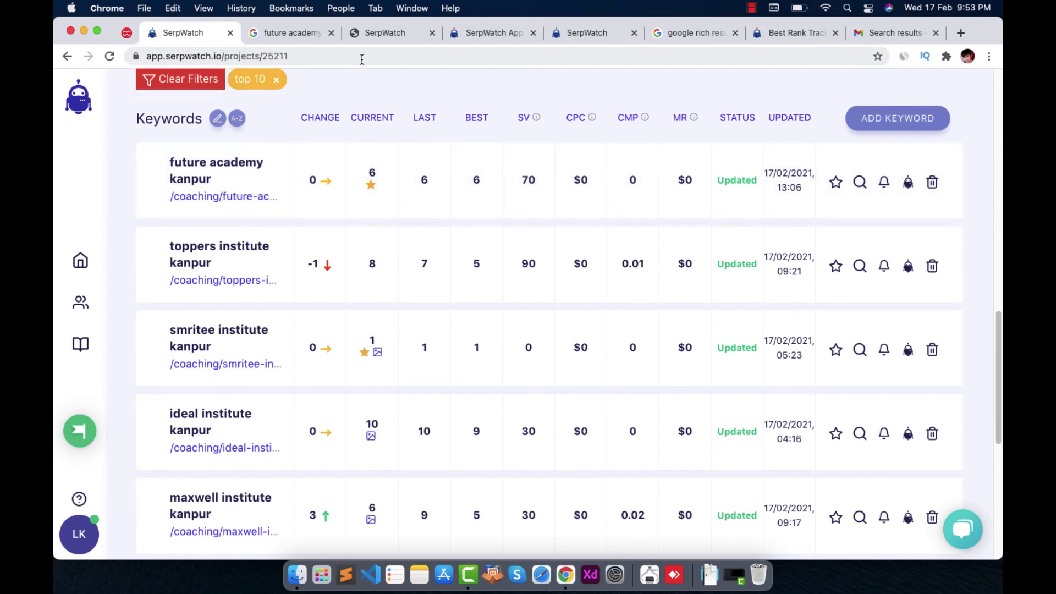
Bring up the SerpWatch notification emails in Gmail and skim the list
left_click(891, 34)
scroll(843, 410, "down", 5)
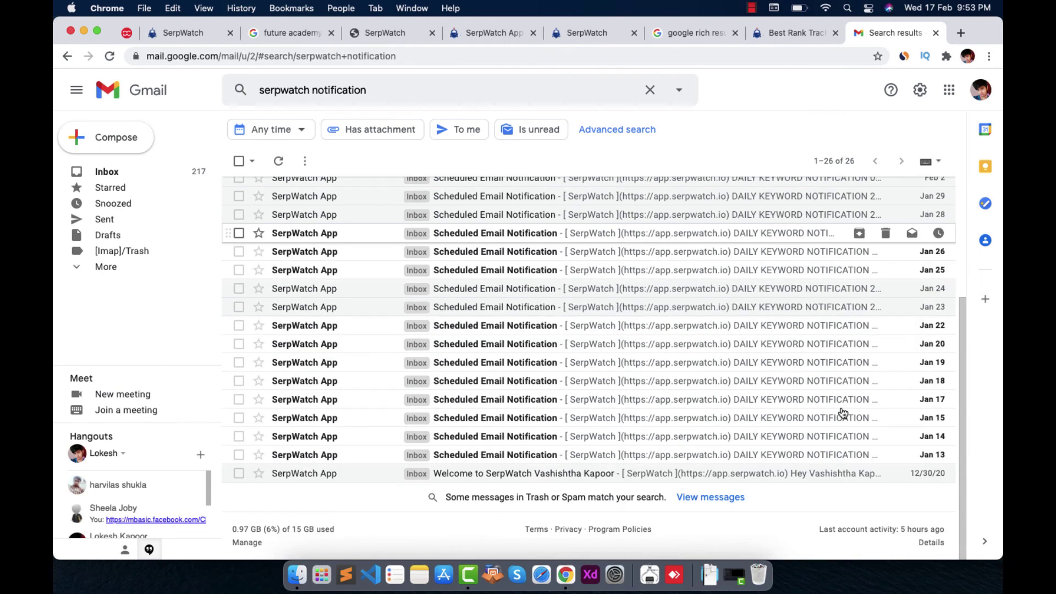
scroll(844, 411, "up", 4)
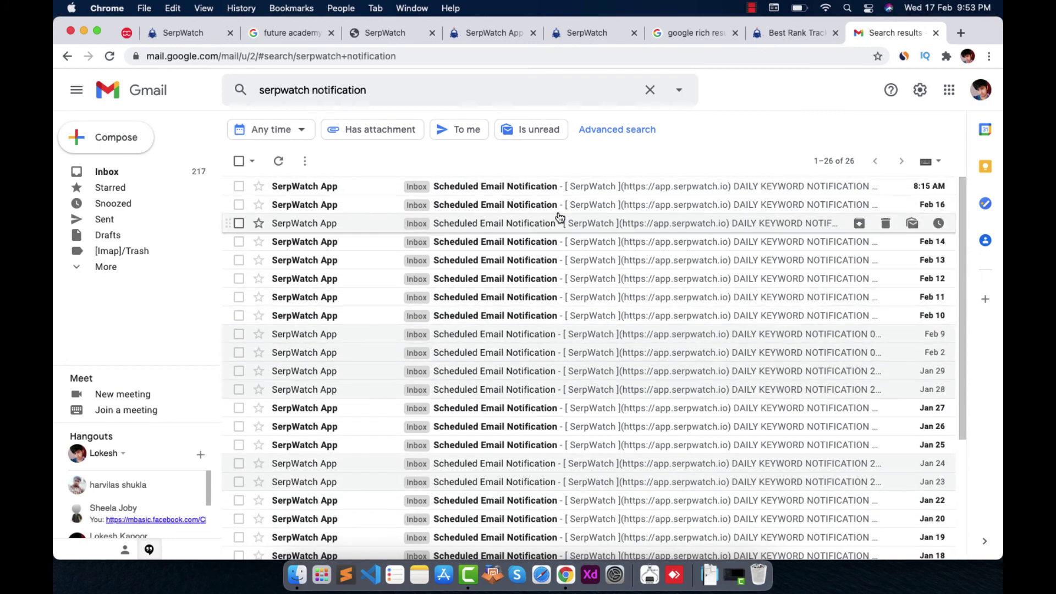
Read the latest daily keyword notification email, then show serpwatch.io's Notifications feature section
left_click(453, 190)
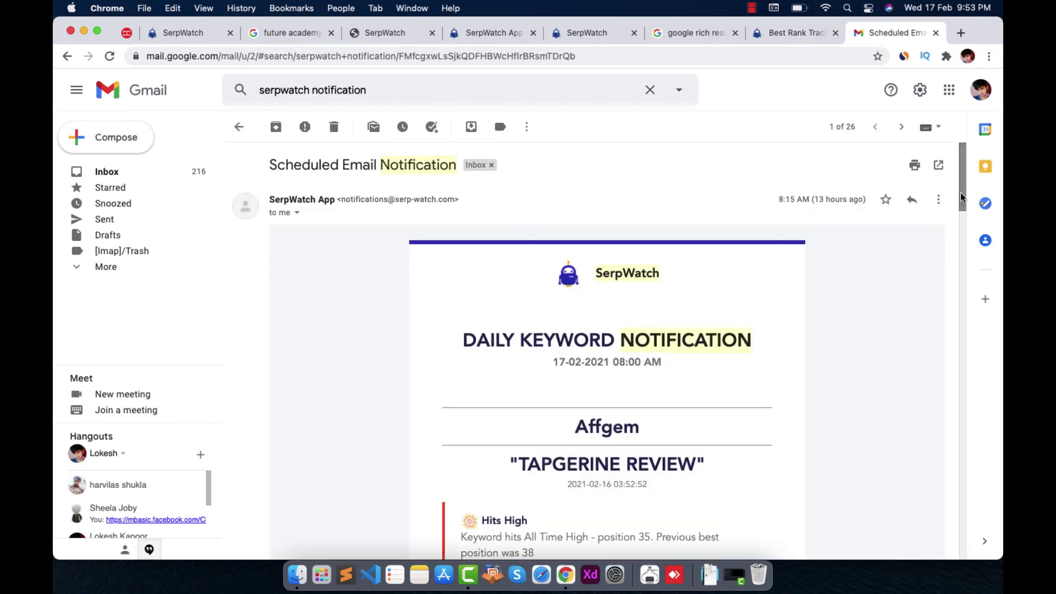
left_click_drag(964, 192, 969, 209)
scroll(935, 209, "up", 2)
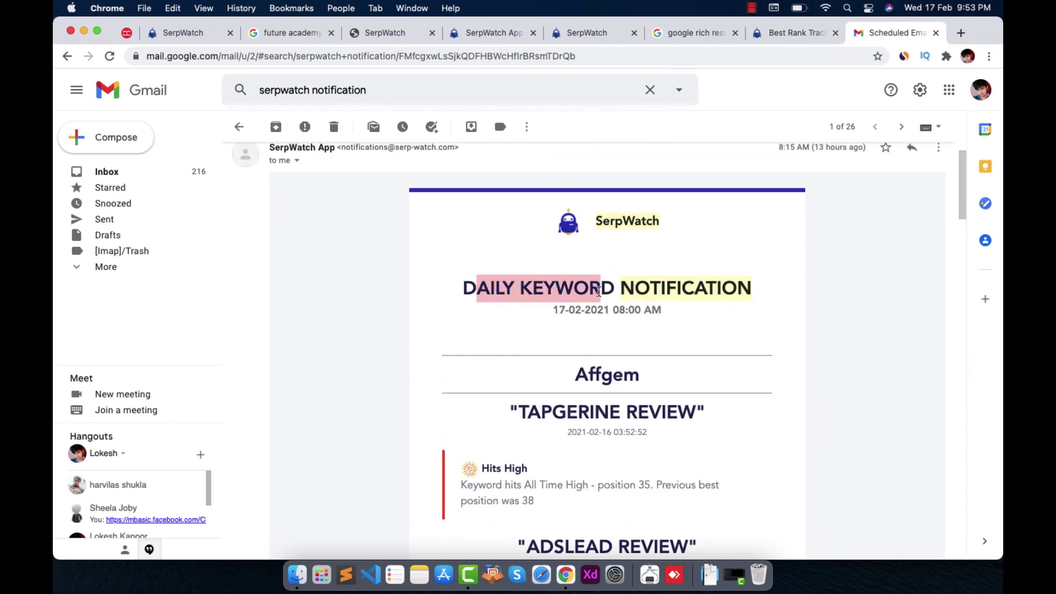
left_click_drag(955, 179, 1000, 144)
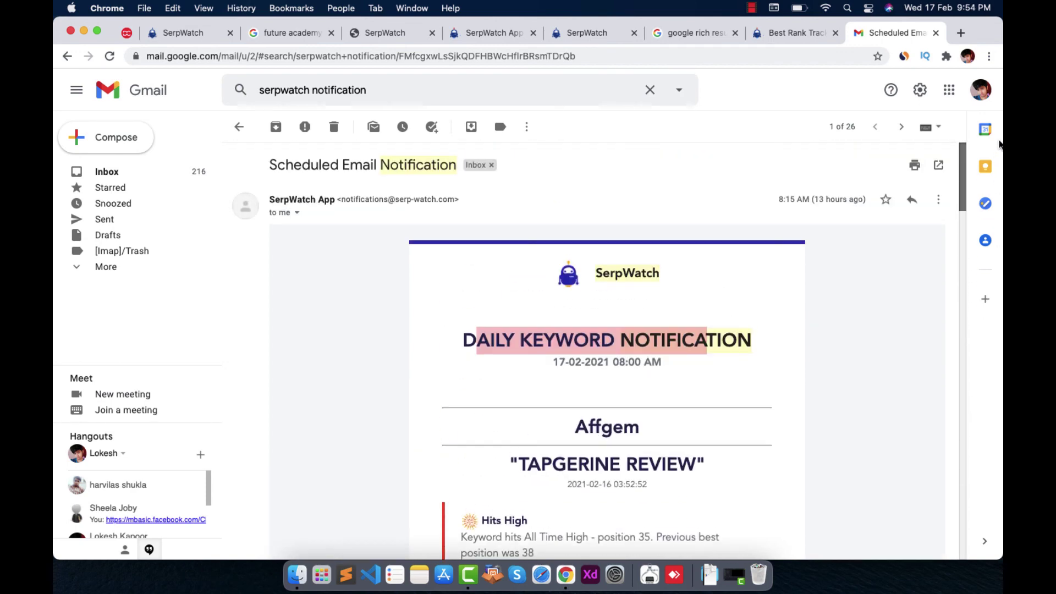
left_click(791, 33)
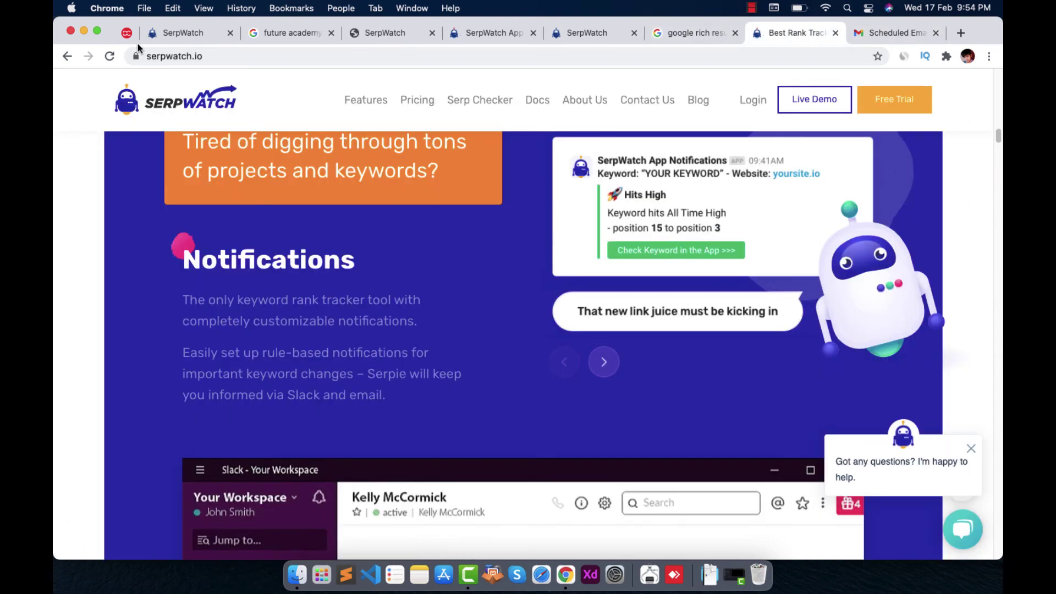
Glance at the community forum, then bring the KanpurPortal overview (average position 18, $60 monthly value) back to the top
left_click(158, 37)
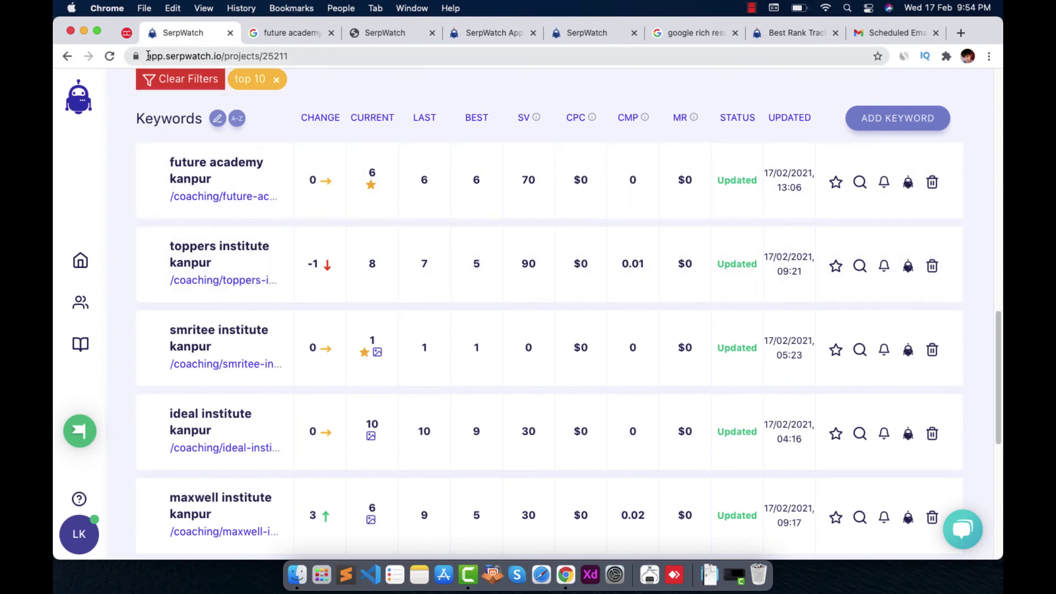
left_click_drag(147, 56, 262, 55)
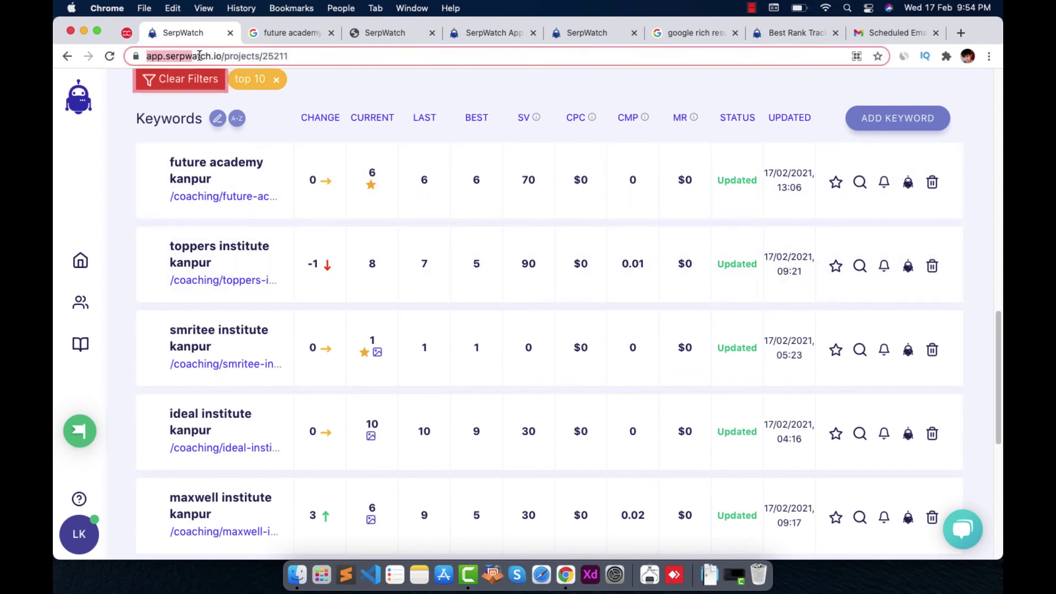
left_click(490, 28)
left_click_drag(285, 56, 179, 53)
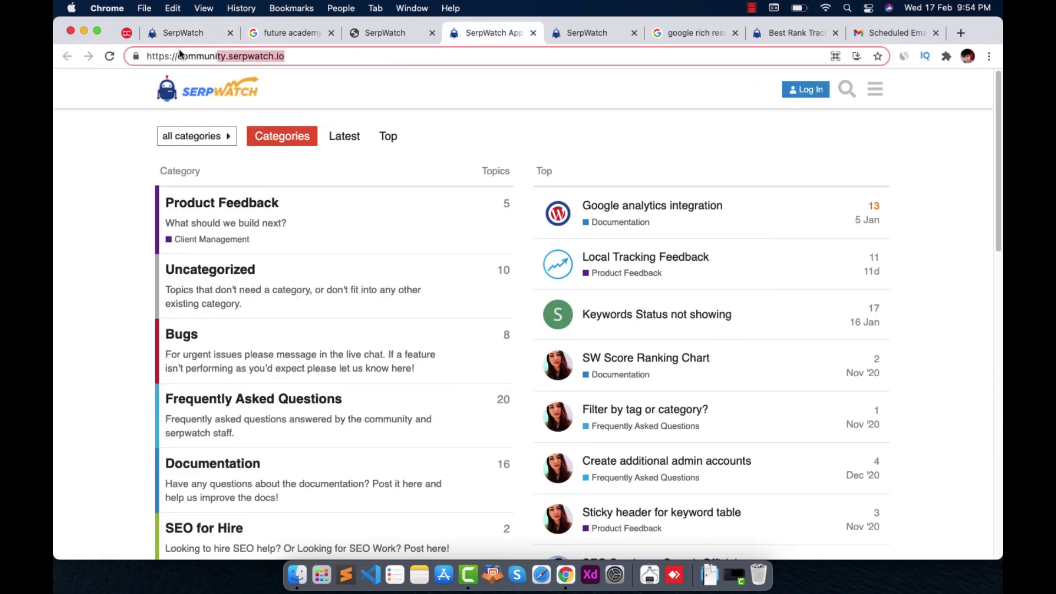
left_click(177, 39)
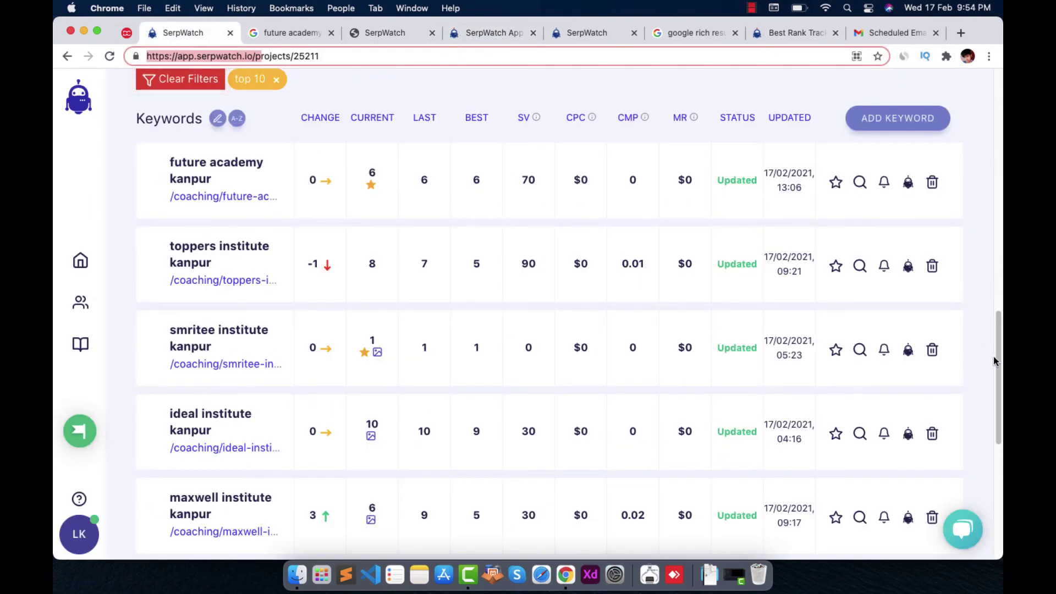
left_click_drag(996, 361, 1003, 120)
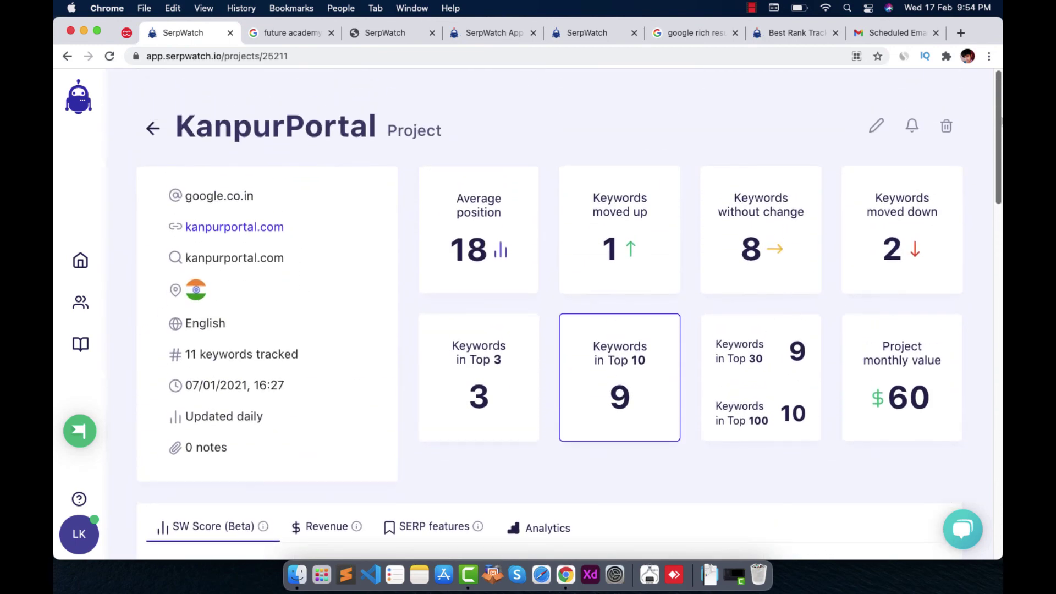